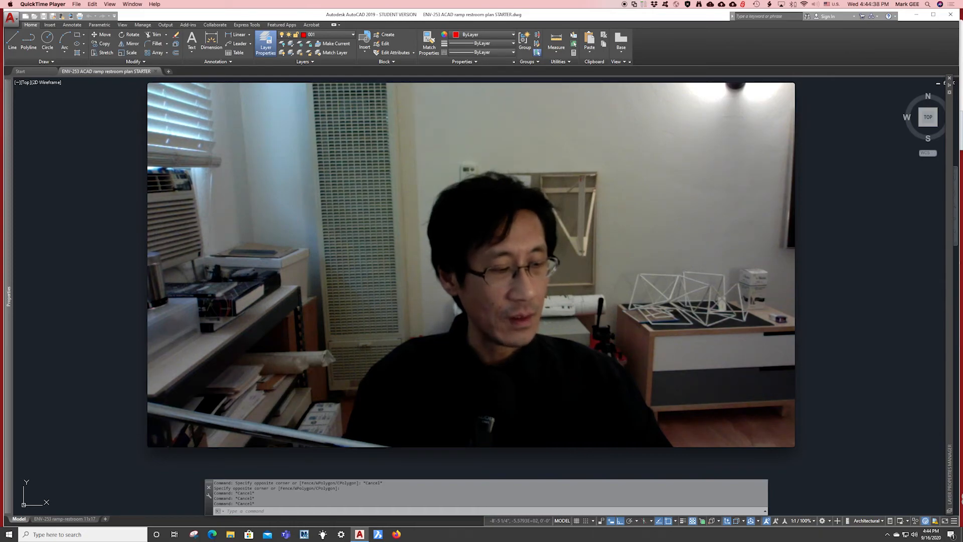
# Move the webcam recording window and shrink it to a small top-right inset, exposing the AutoCAD drawing.
pyautogui.moveTo(259, 98)
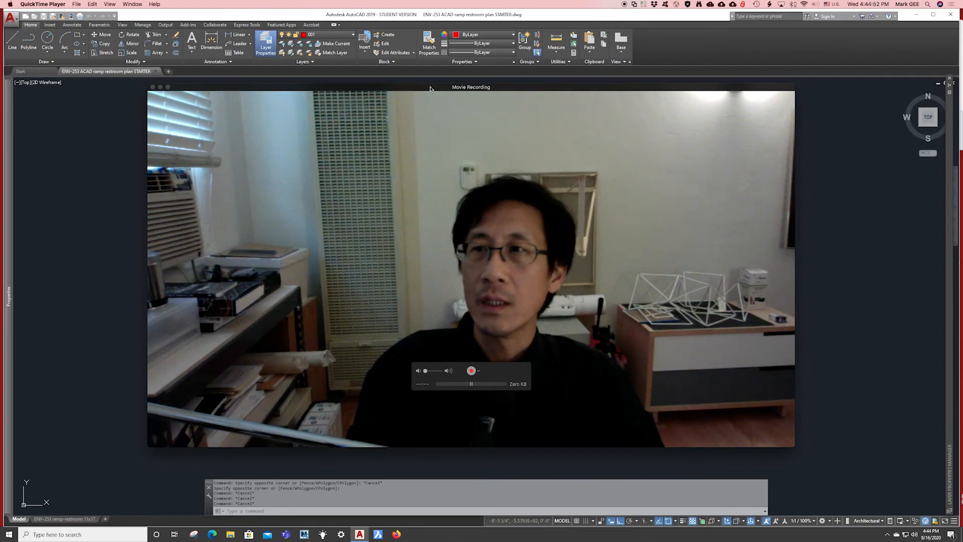
pyautogui.moveTo(429, 88); pyautogui.dragTo(598, 14)
pyautogui.moveTo(673, 15); pyautogui.dragTo(692, 17)
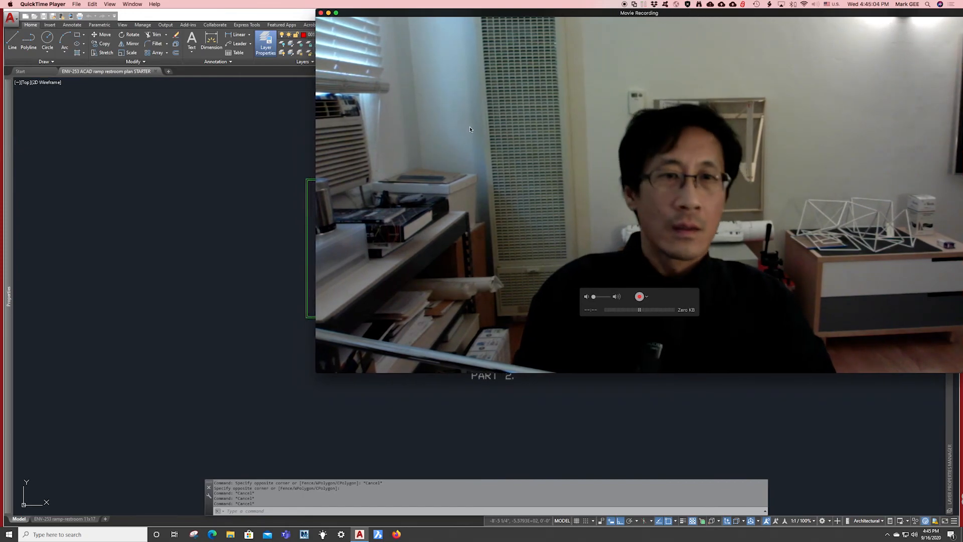
pyautogui.moveTo(316, 374)
pyautogui.mouseDown()
pyautogui.moveTo(585, 236)
pyautogui.moveTo(835, 148)
pyautogui.mouseUp()
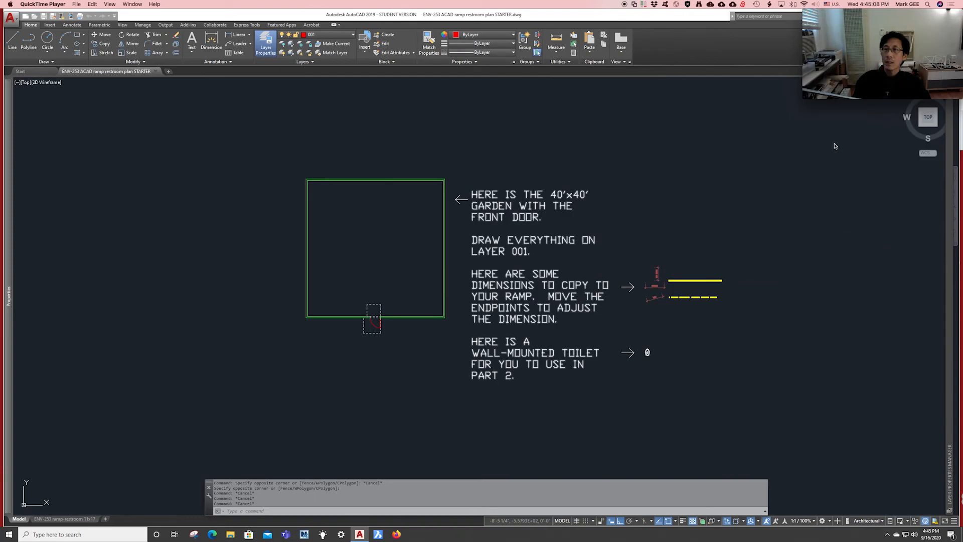
# Bring AutoCAD forward, browse ribbon tabs Insert through Collaborate, and return to Home.
pyautogui.click(261, 341)
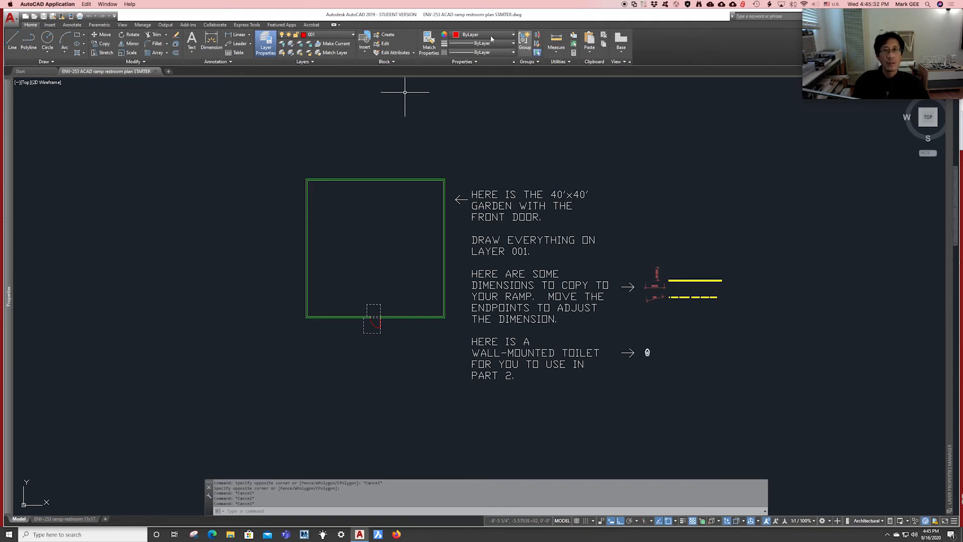
pyautogui.click(50, 26)
pyautogui.click(72, 25)
pyautogui.click(99, 25)
pyautogui.click(123, 26)
pyautogui.click(145, 25)
pyautogui.click(167, 26)
pyautogui.click(194, 25)
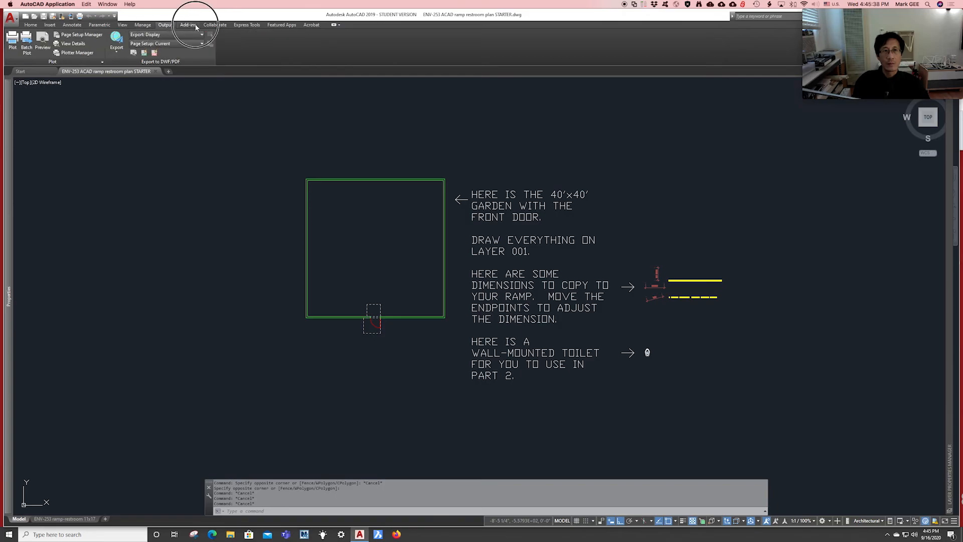
pyautogui.click(216, 25)
pyautogui.click(30, 25)
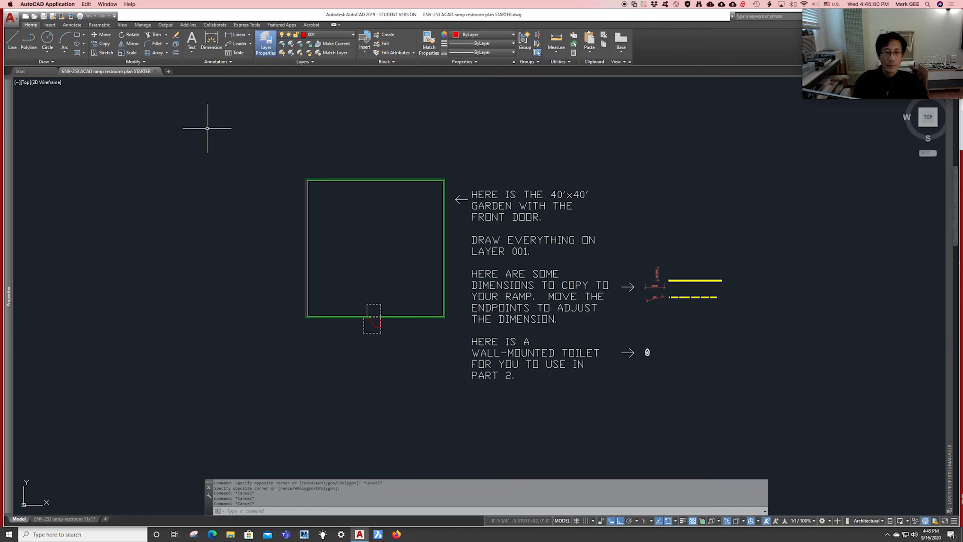
pyautogui.scroll(1, 218, 133)
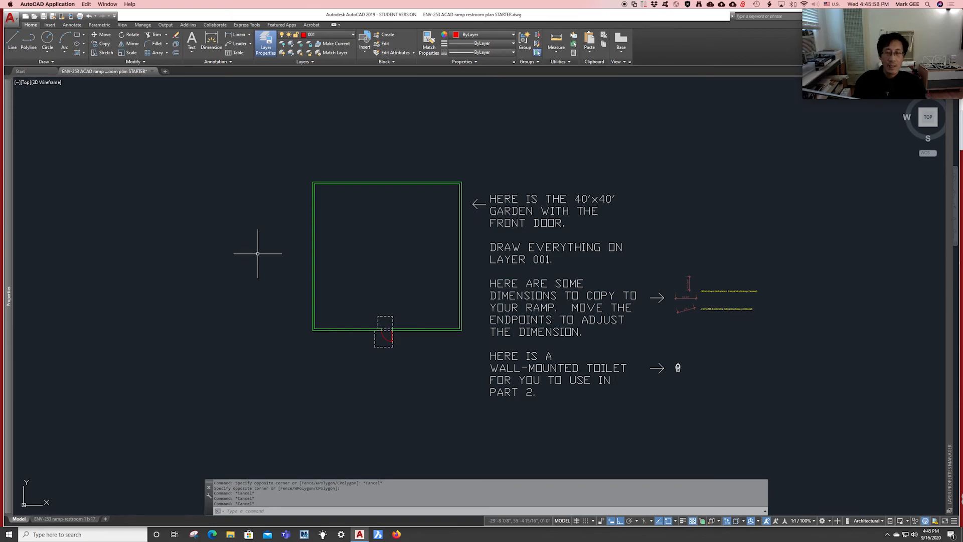
pyautogui.scroll(1, 274, 348)
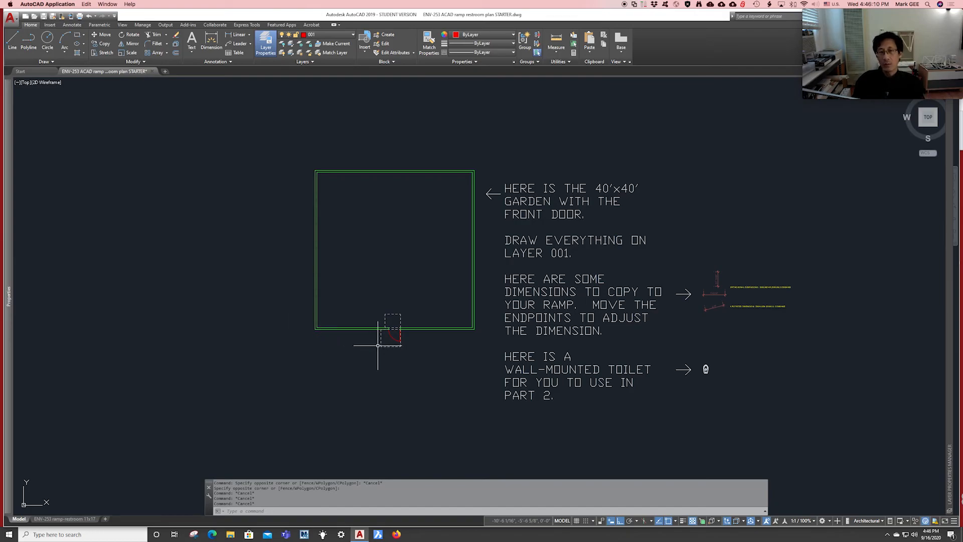
pyautogui.scroll(-3, 502, 281)
pyautogui.scroll(-5, 502, 282)
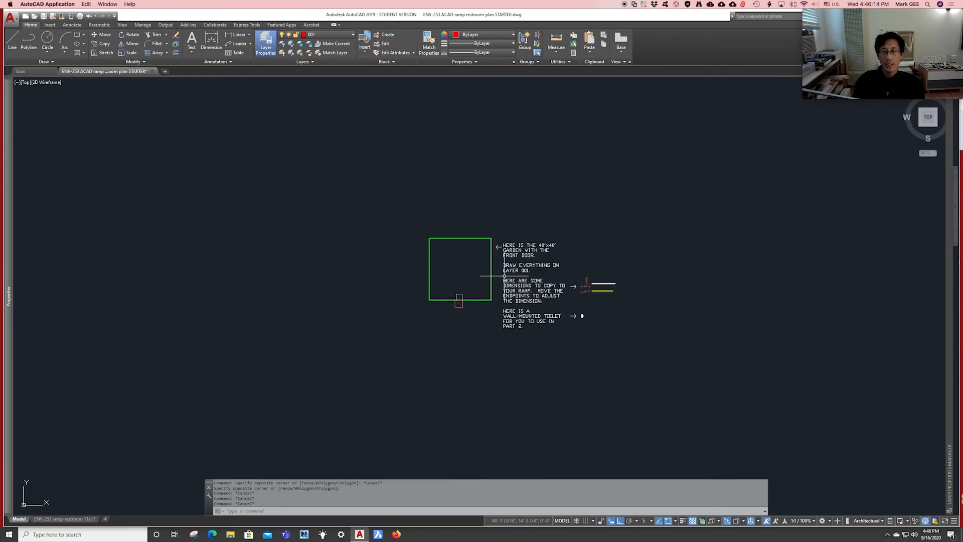
pyautogui.scroll(-4, 503, 282)
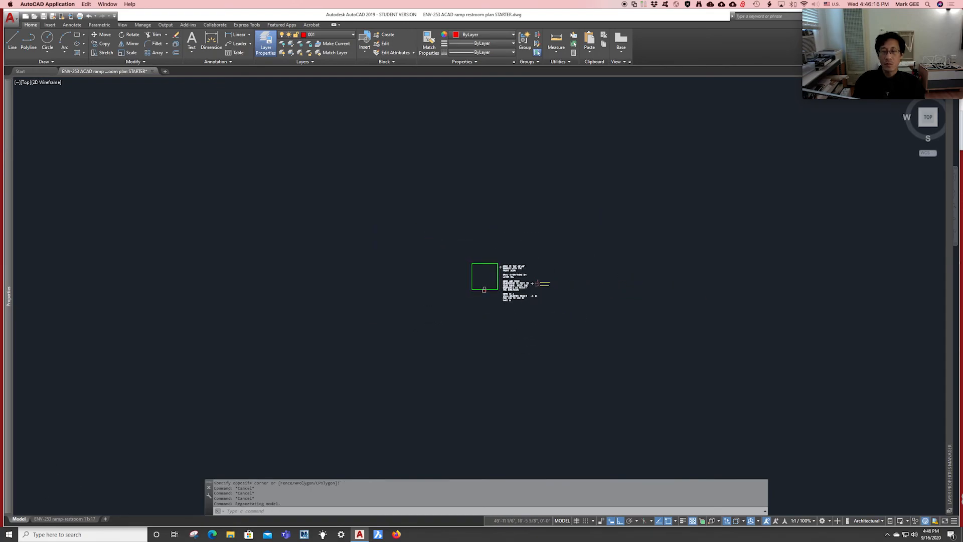
pyautogui.moveTo(417, 269)
pyautogui.mouseDown(button='middle')
pyautogui.moveTo(271, 327)
pyautogui.moveTo(429, 237)
pyautogui.moveTo(477, 228)
pyautogui.moveTo(438, 246)
pyautogui.moveTo(436, 264)
pyautogui.mouseUp(button='middle')
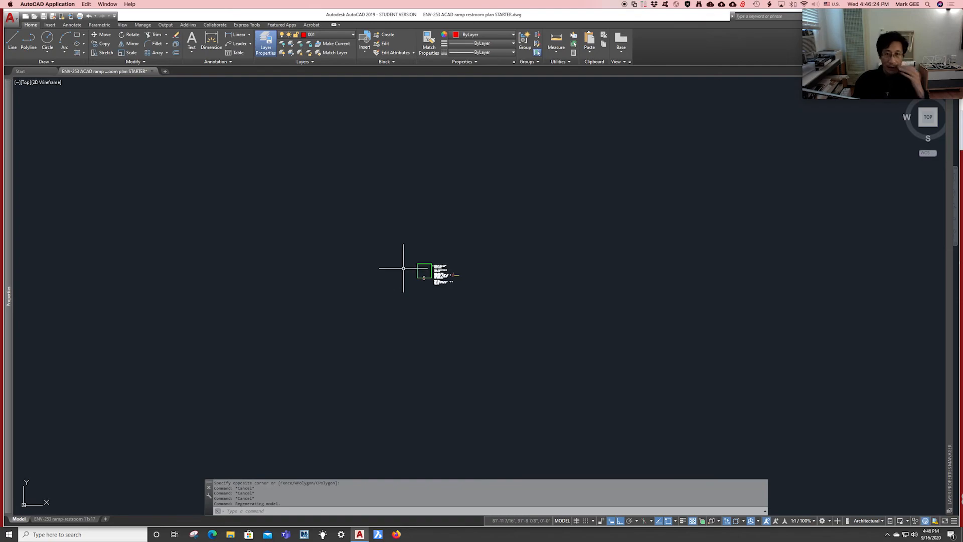
pyautogui.scroll(1, 407, 270)
pyautogui.scroll(4, 431, 271)
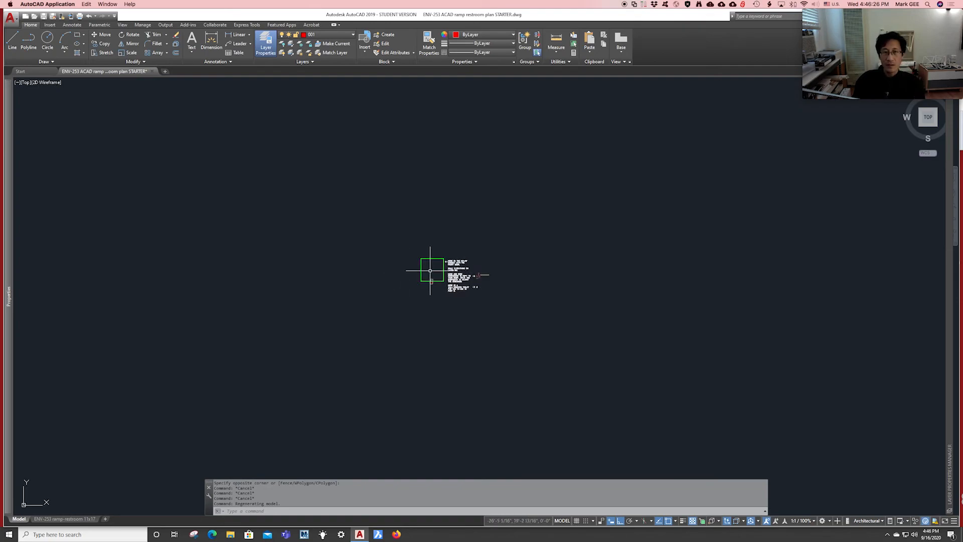
pyautogui.scroll(3, 433, 271)
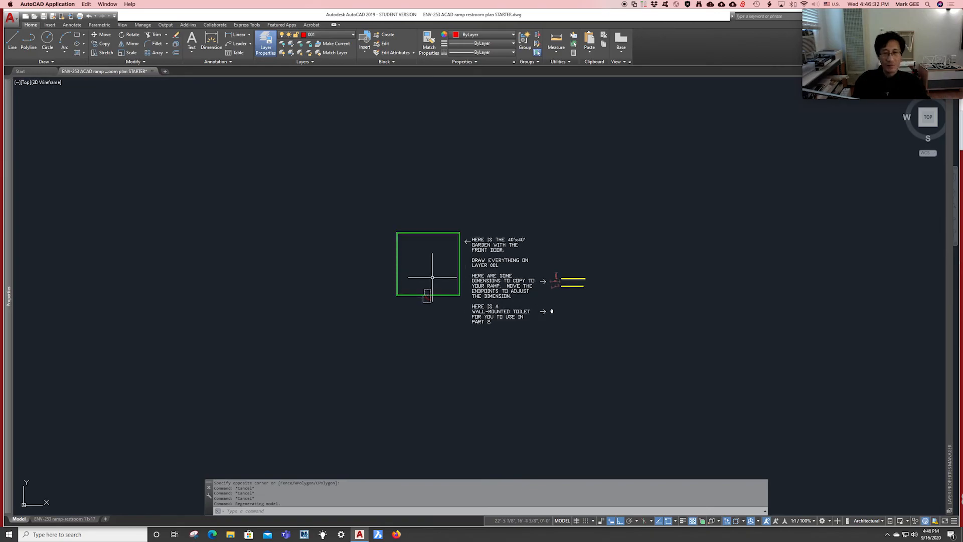
pyautogui.scroll(3, 433, 277)
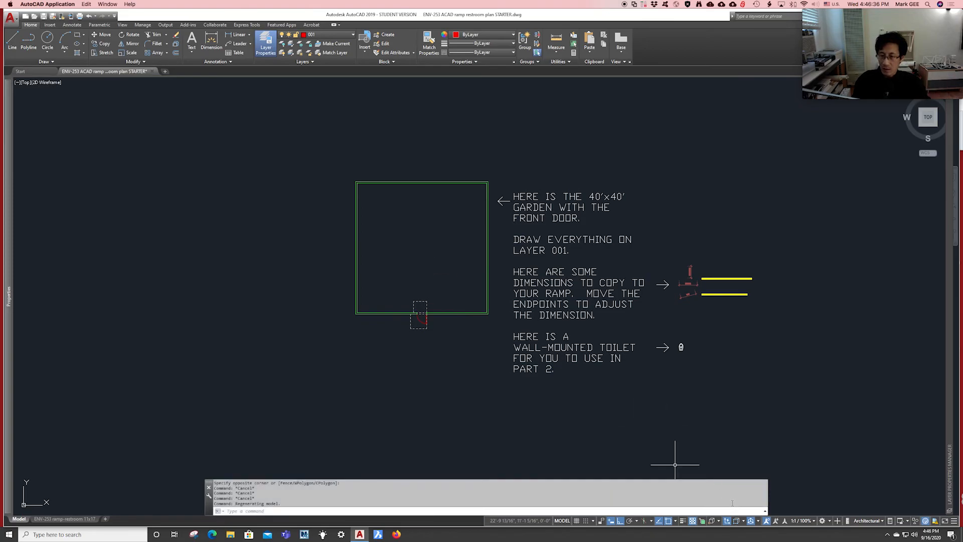
pyautogui.click(577, 521)
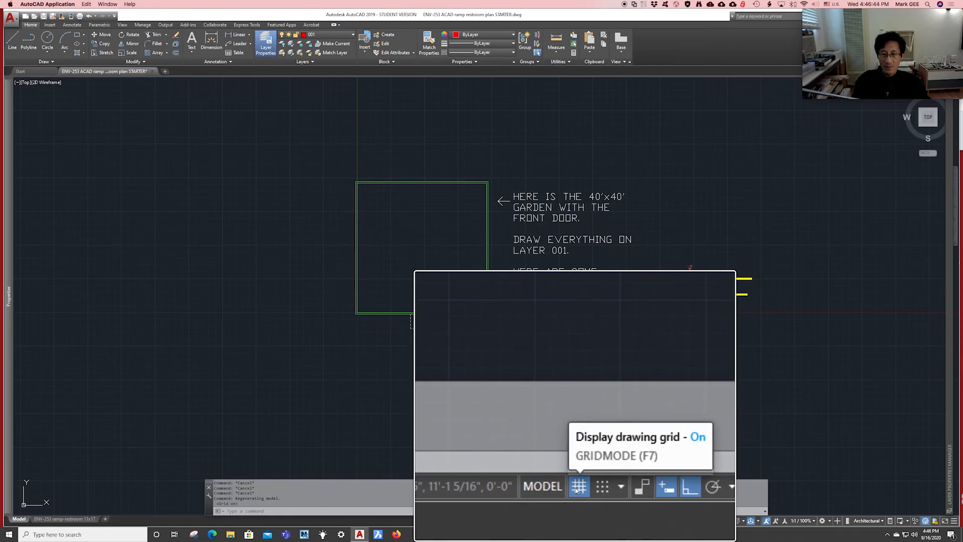
pyautogui.click(577, 520)
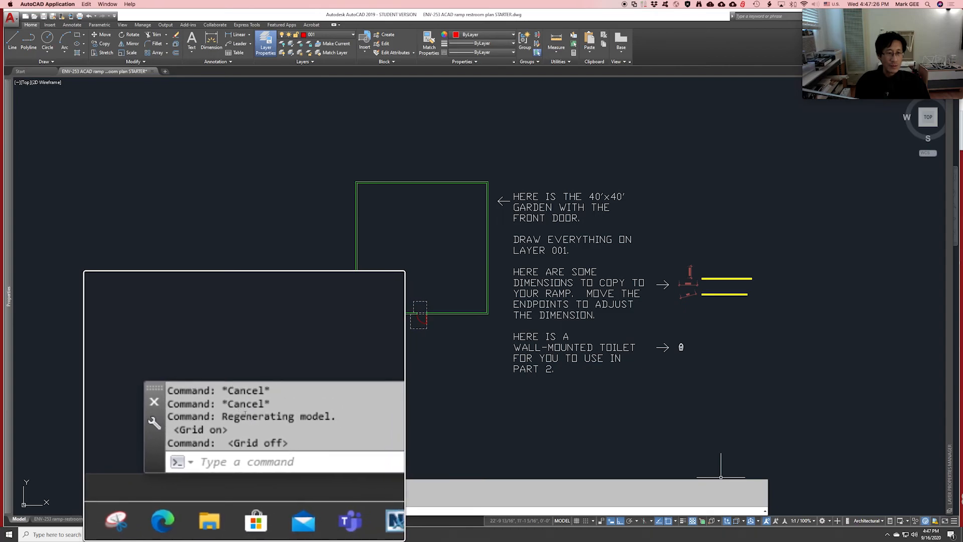
pyautogui.press('alt+super+8')
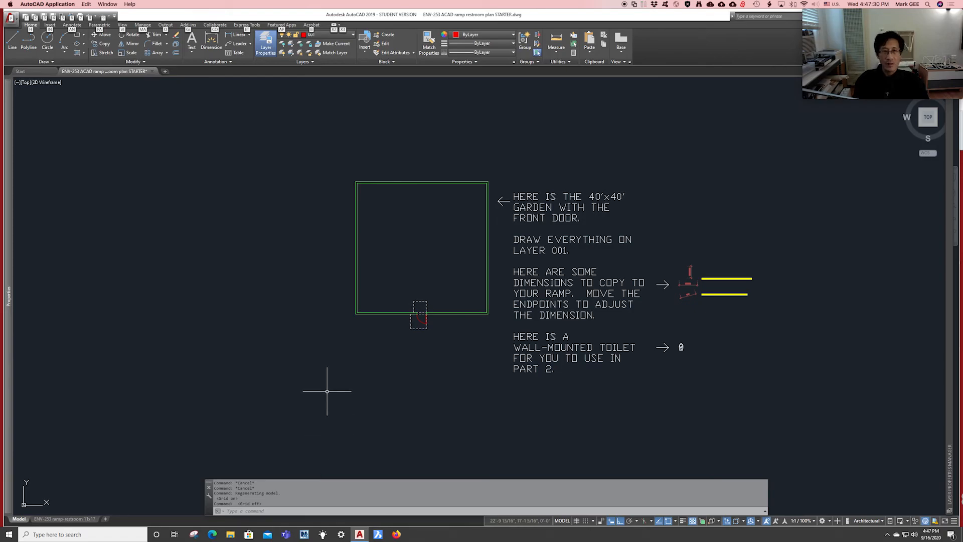
pyautogui.press('Escape')
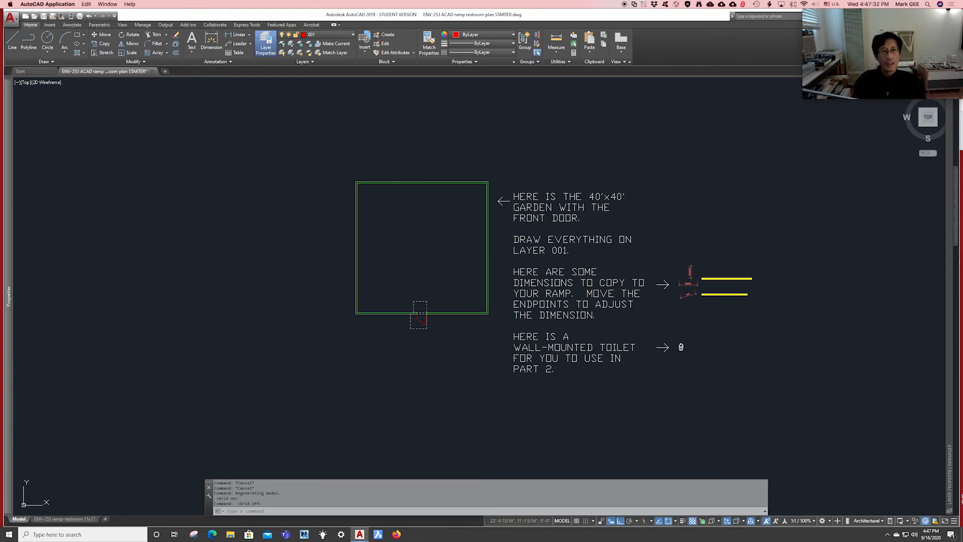
pyautogui.click(317, 350)
pyautogui.press('Escape')
pyautogui.press('Escape')
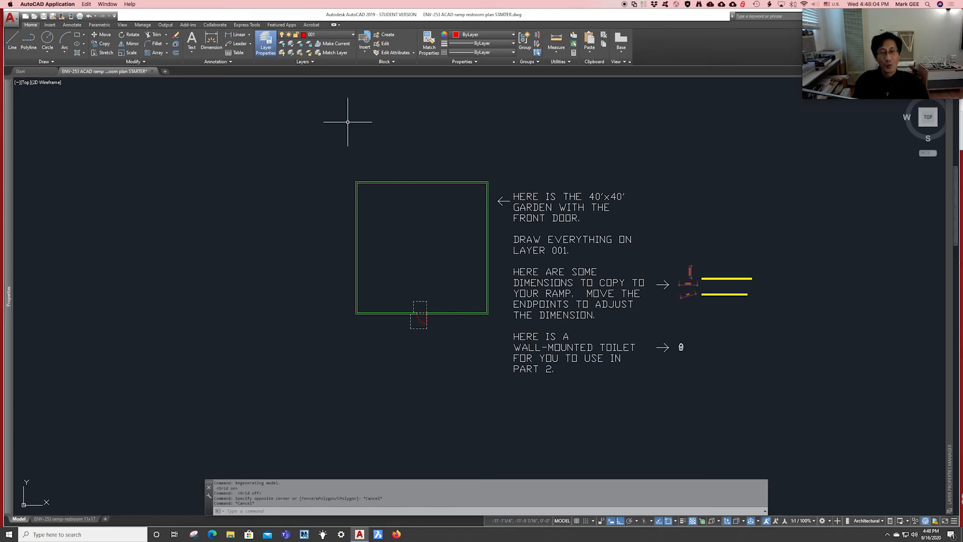
pyautogui.hotkey('ctrl', '1')
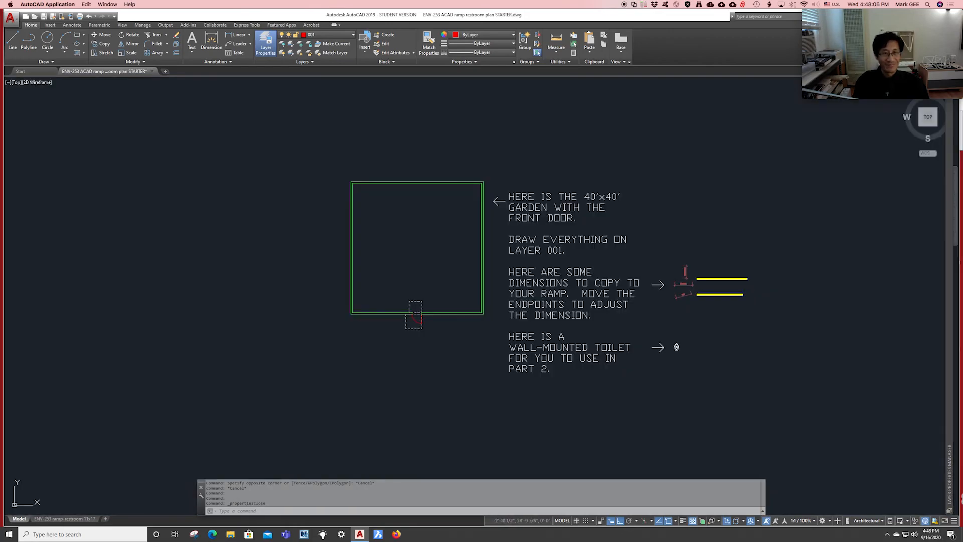
pyautogui.hotkey('ctrl', '1')
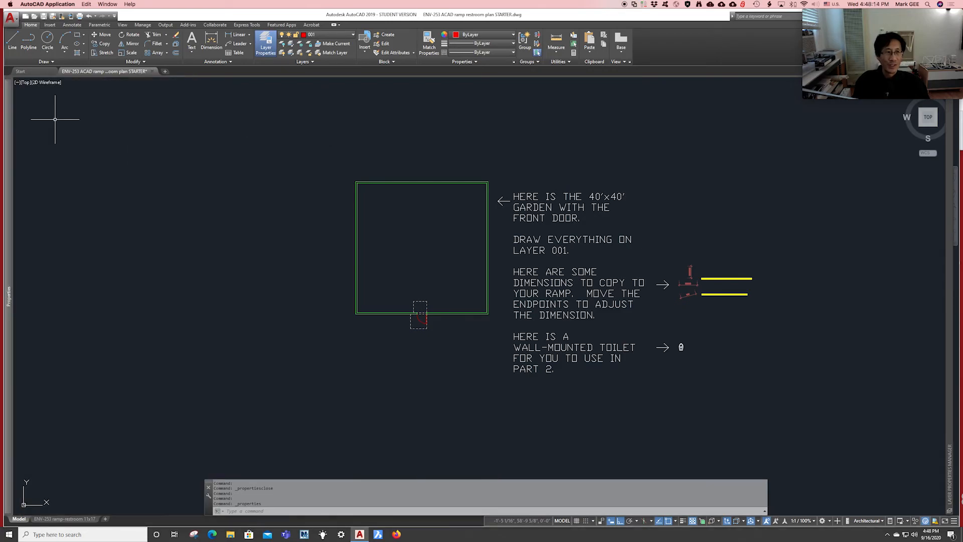
pyautogui.moveTo(11, 113)
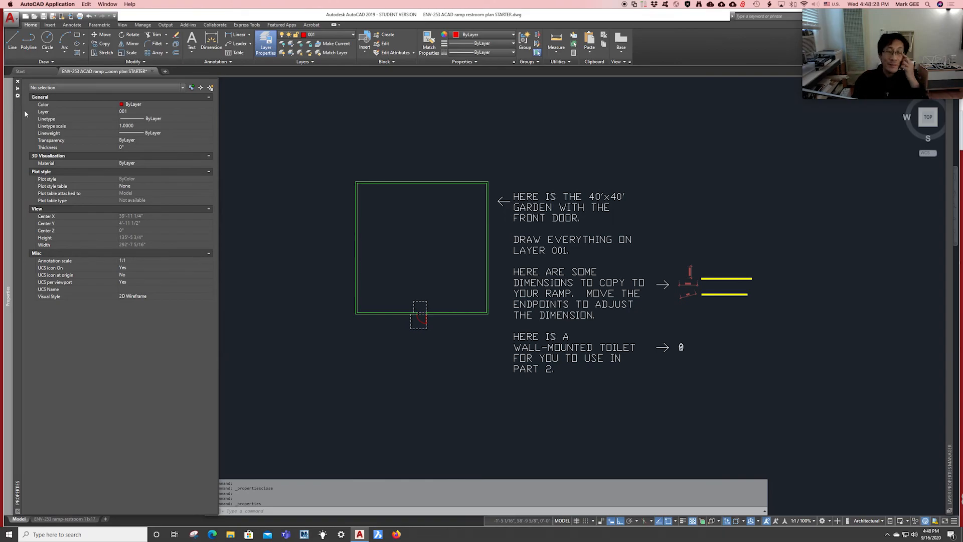
pyautogui.click(18, 113)
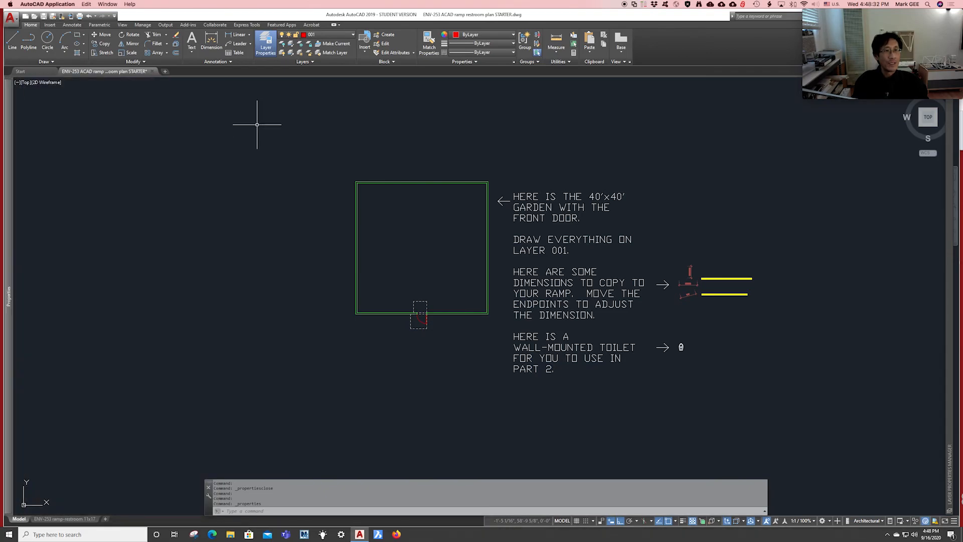
pyautogui.moveTo(12, 117)
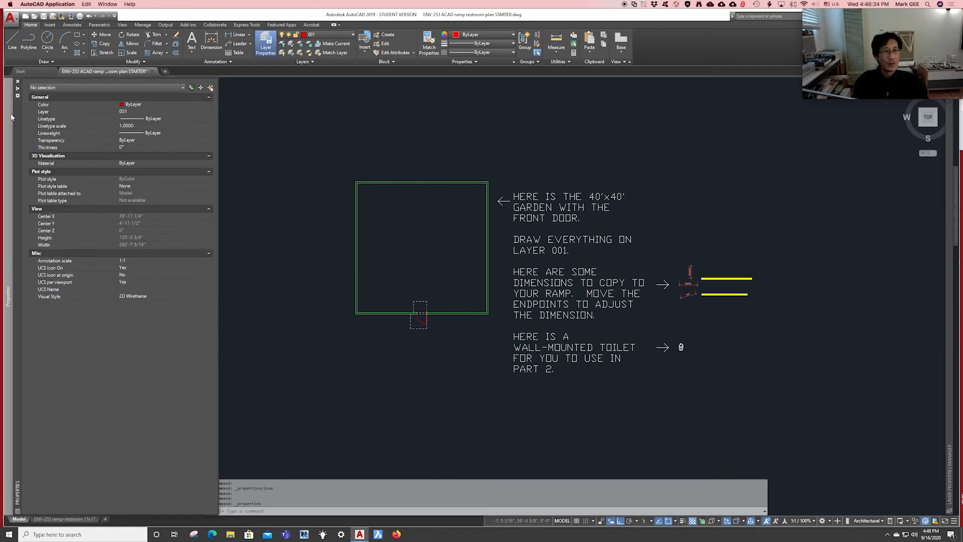
pyautogui.moveTo(16, 113)
pyautogui.mouseDown()
pyautogui.moveTo(183, 127)
pyautogui.moveTo(248, 167)
pyautogui.moveTo(209, 246)
pyautogui.mouseUp()
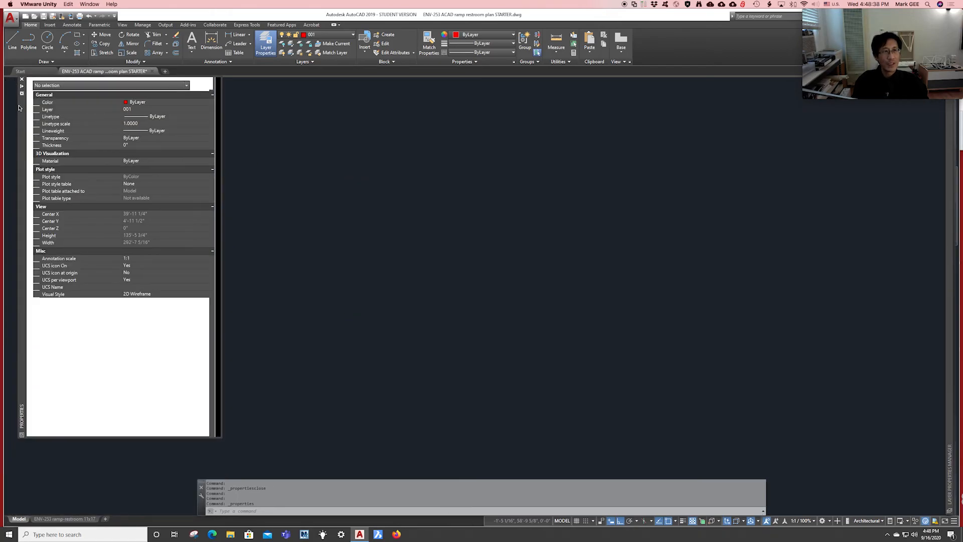
pyautogui.moveTo(19, 104)
pyautogui.mouseDown()
pyautogui.moveTo(209, 136)
pyautogui.moveTo(111, 140)
pyautogui.moveTo(14, 122)
pyautogui.mouseUp()
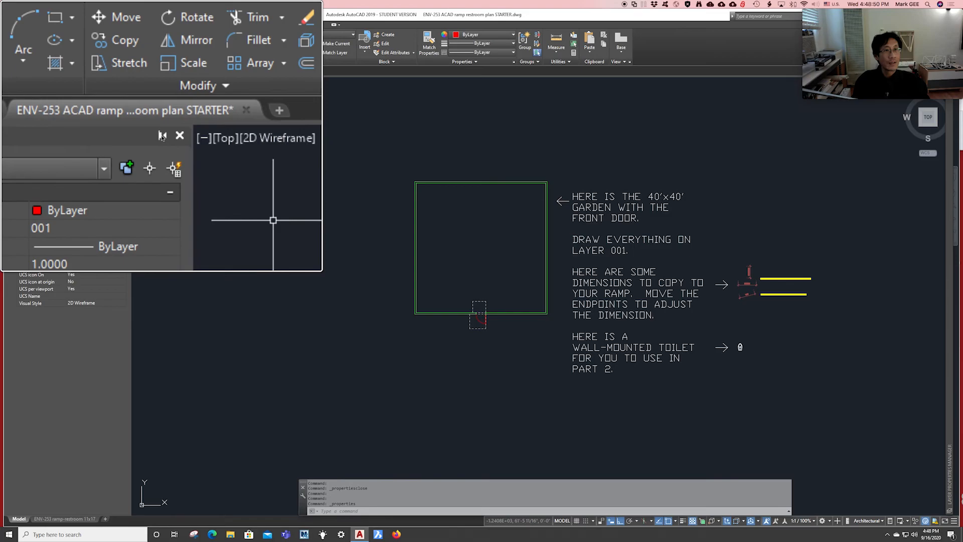
pyautogui.click(119, 82)
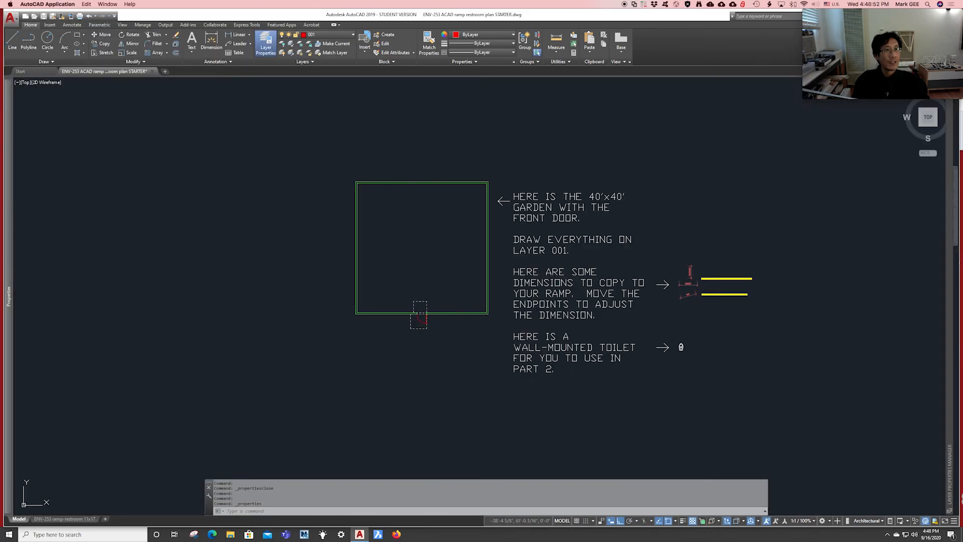
pyautogui.moveTo(12, 112)
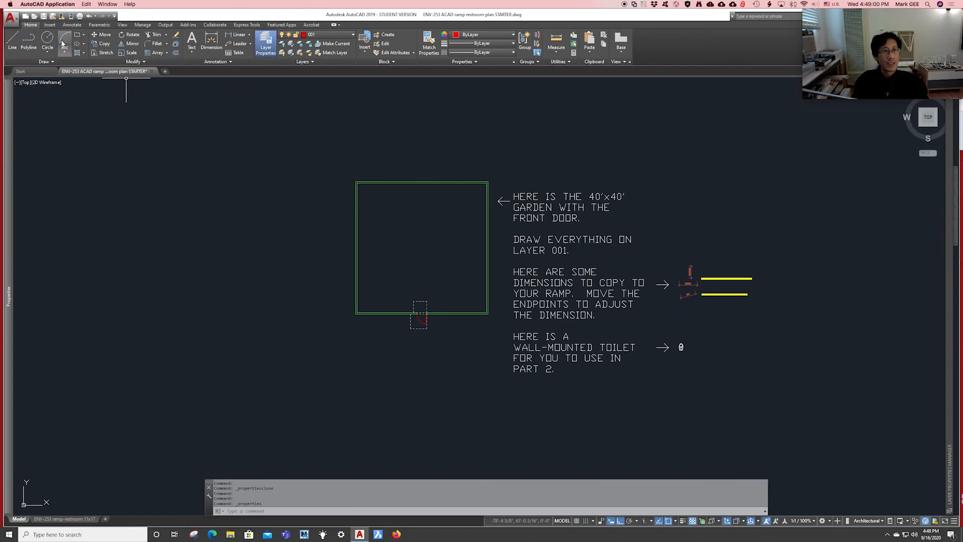
# Switch to the View tab to reach the Palettes panel's Properties toggle.
pyautogui.click(121, 24)
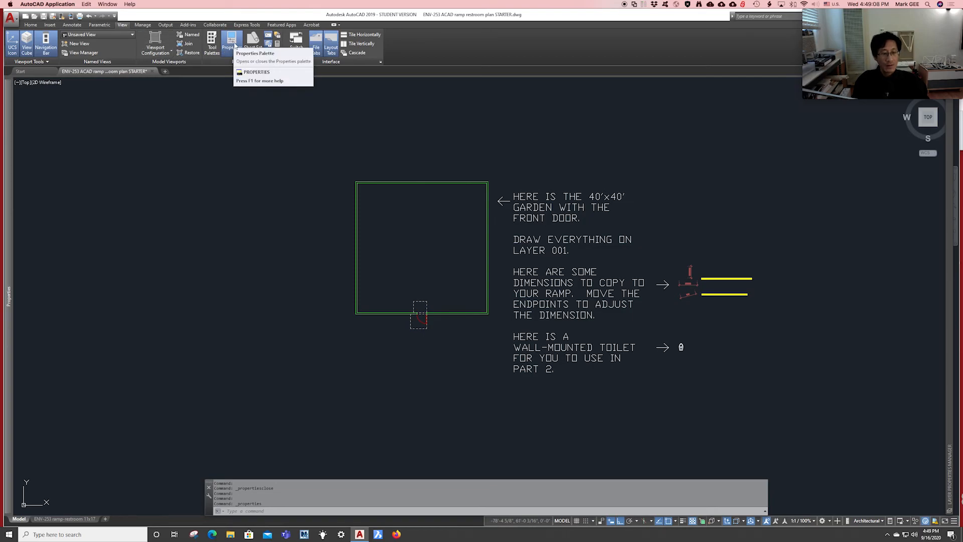
pyautogui.press('alt+super+8')
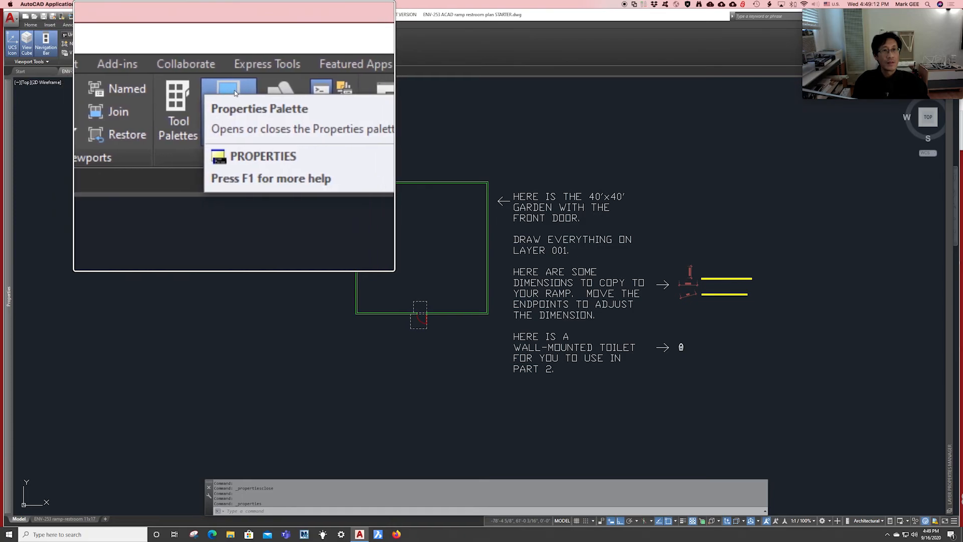
pyautogui.press('alt+super+8')
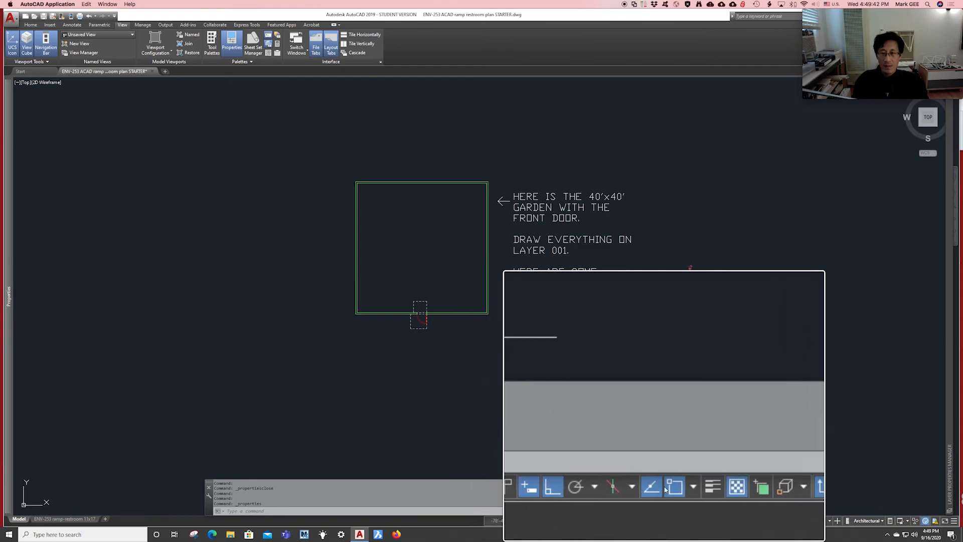
# Cycle Object Snap Tracking and OSNAP off and on, leaving both on, and list the snap modes.
pyautogui.click(660, 488)
pyautogui.click(660, 487)
pyautogui.click(668, 490)
pyautogui.click(668, 489)
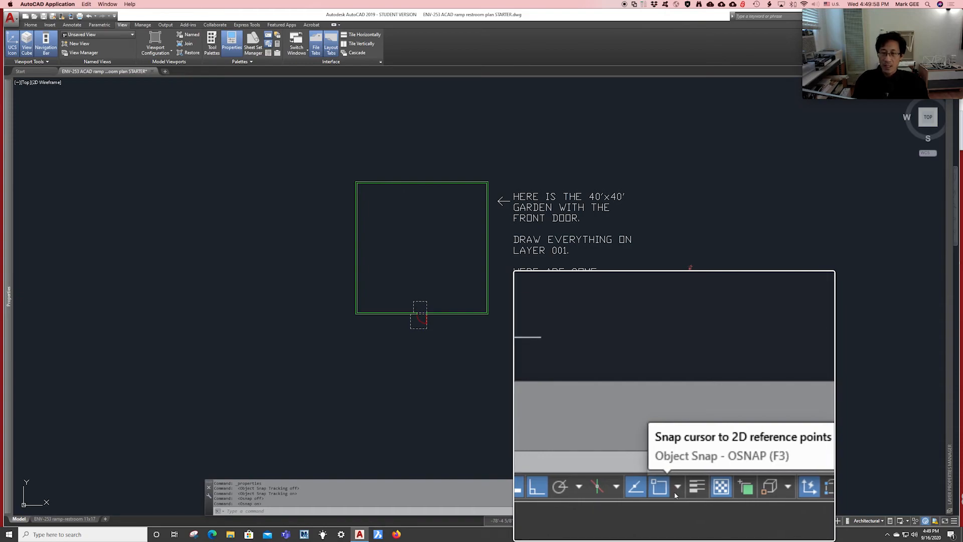
pyautogui.click(671, 487)
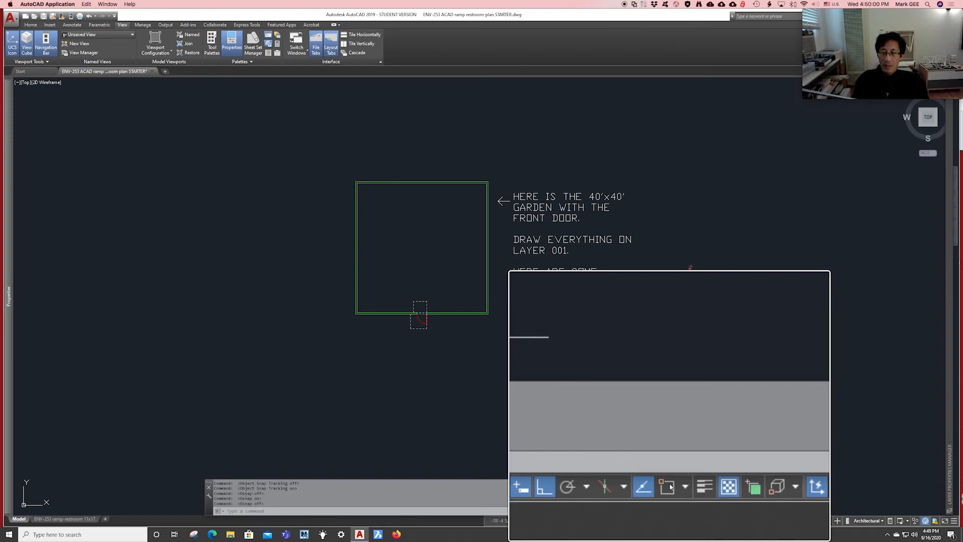
pyautogui.click(671, 487)
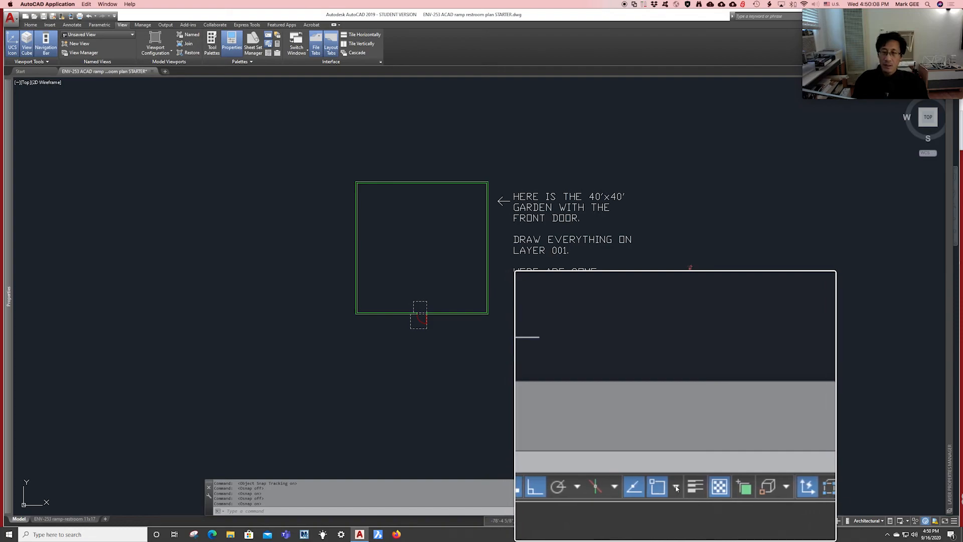
pyautogui.click(677, 488)
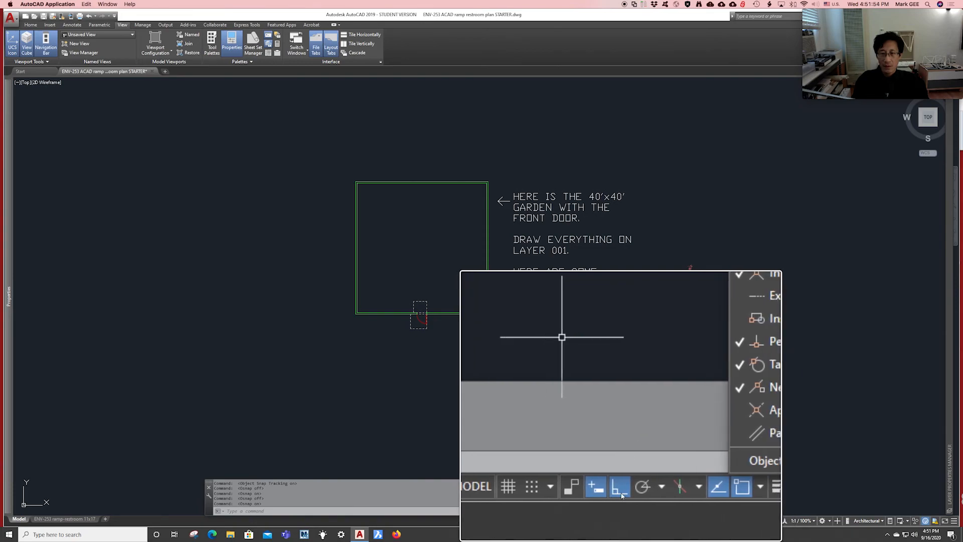
pyautogui.click(623, 522)
pyautogui.click(621, 522)
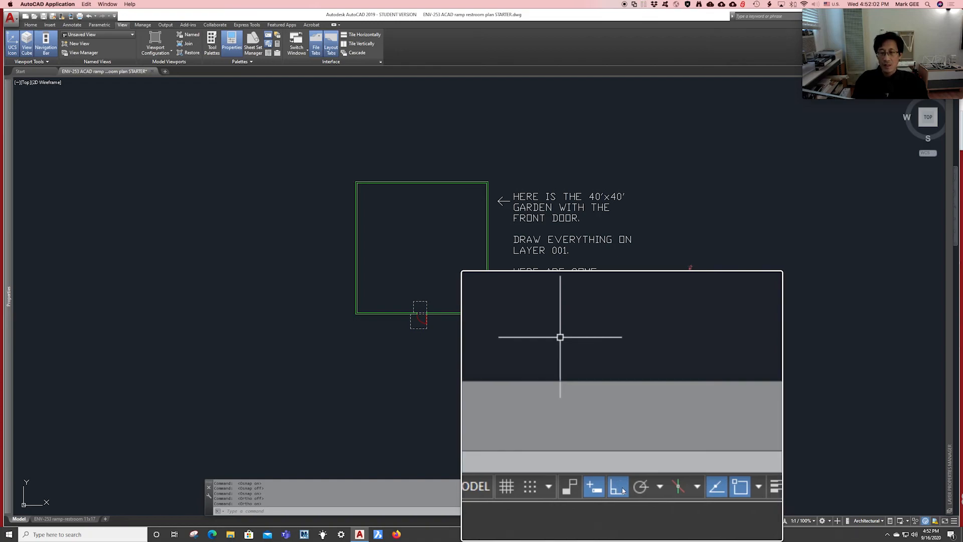
pyautogui.press('alt+super+8')
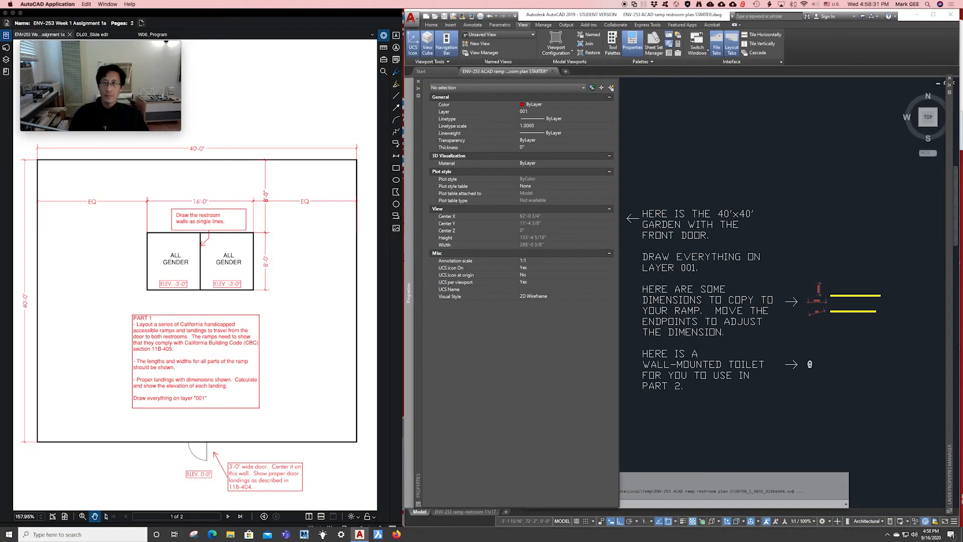
# Cancel the stray selection, arrange AutoCAD beside the Revu assignment sheet, and show the Properties palette.
pyautogui.click(672, 134)
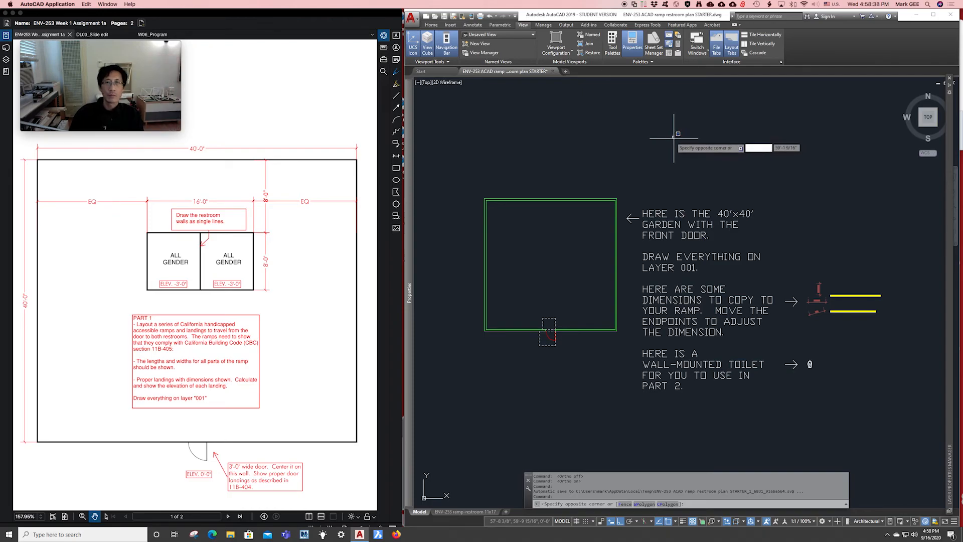
pyautogui.press('Escape')
pyautogui.press('Escape')
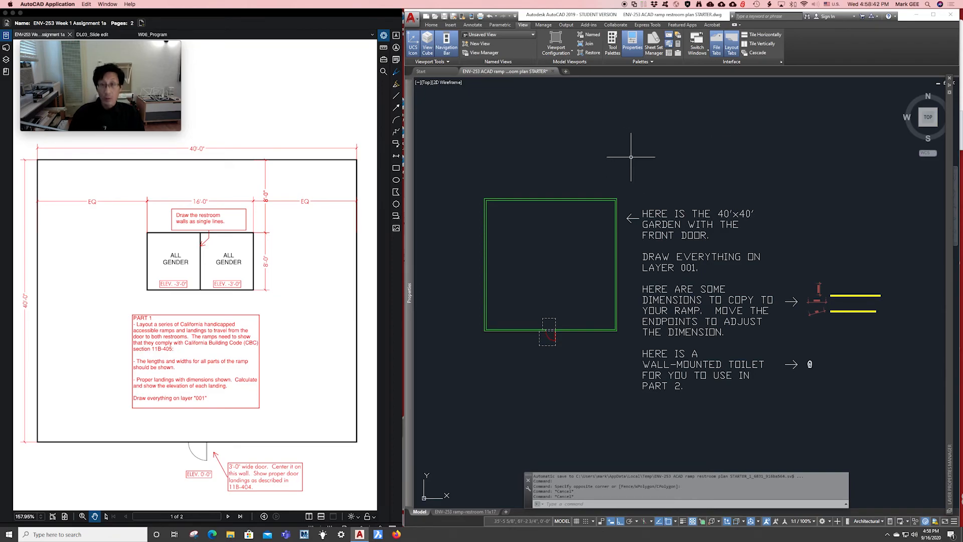
pyautogui.scroll(1, 614, 181)
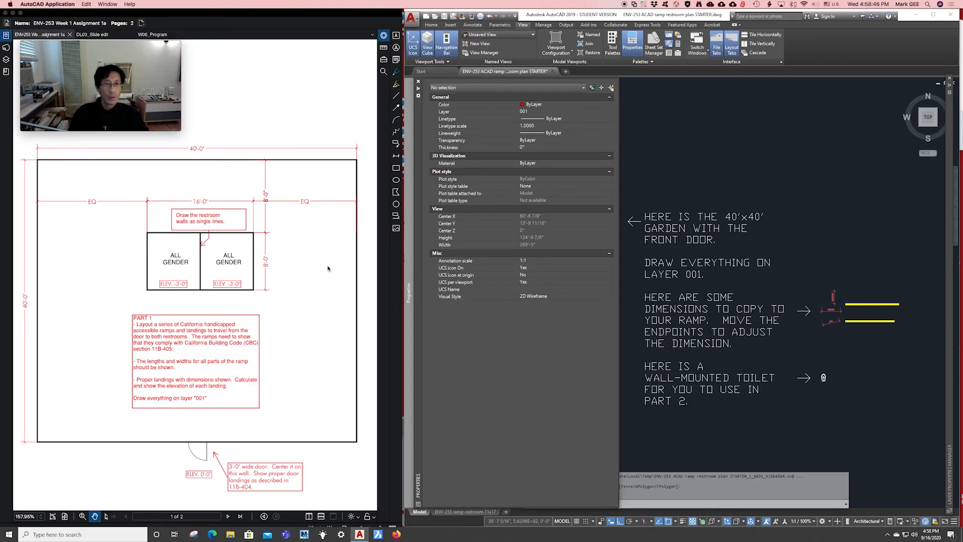
pyautogui.click(140, 261)
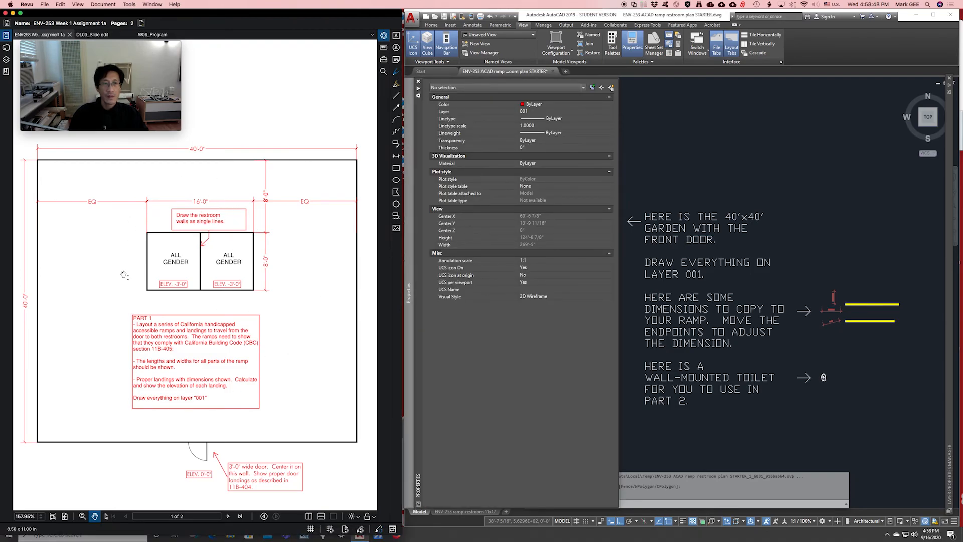
pyautogui.click(711, 155)
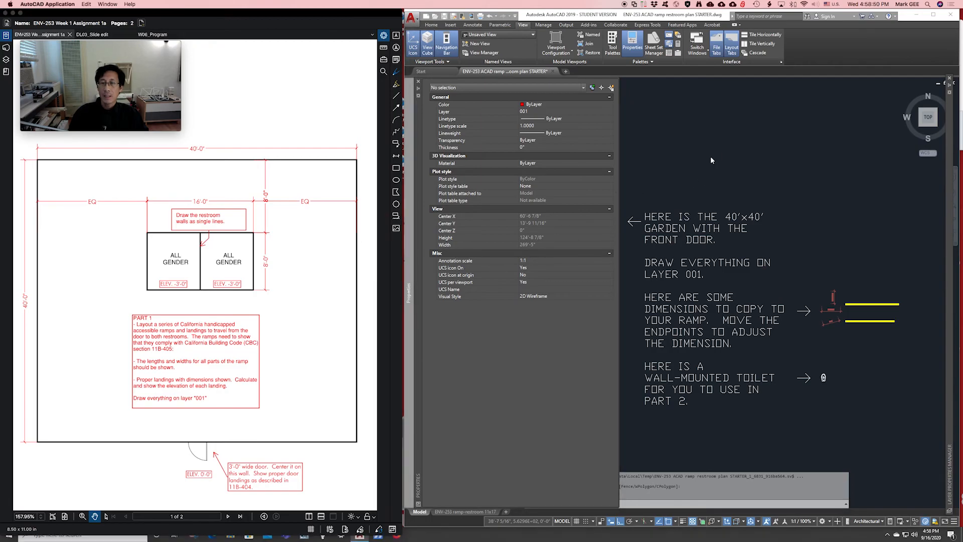
pyautogui.click(651, 121)
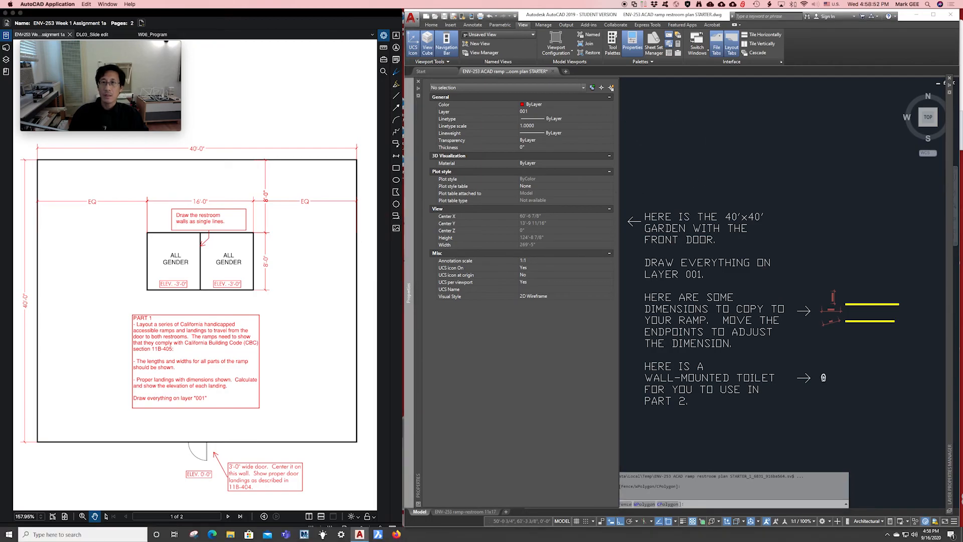
pyautogui.click(419, 89)
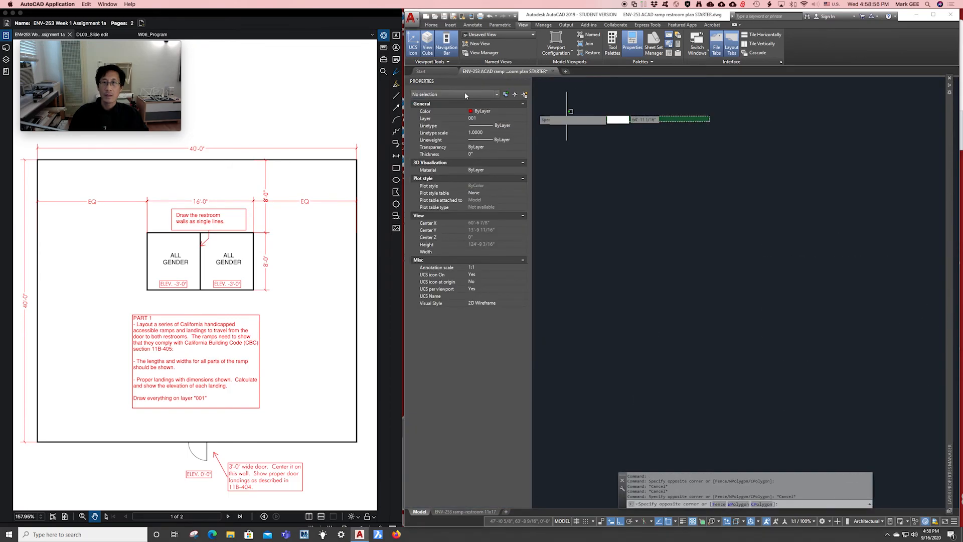
# Auto-hide the Properties palette, zoom and pan to centre the 40'x40' garden, and return to Home.
pyautogui.click(519, 81)
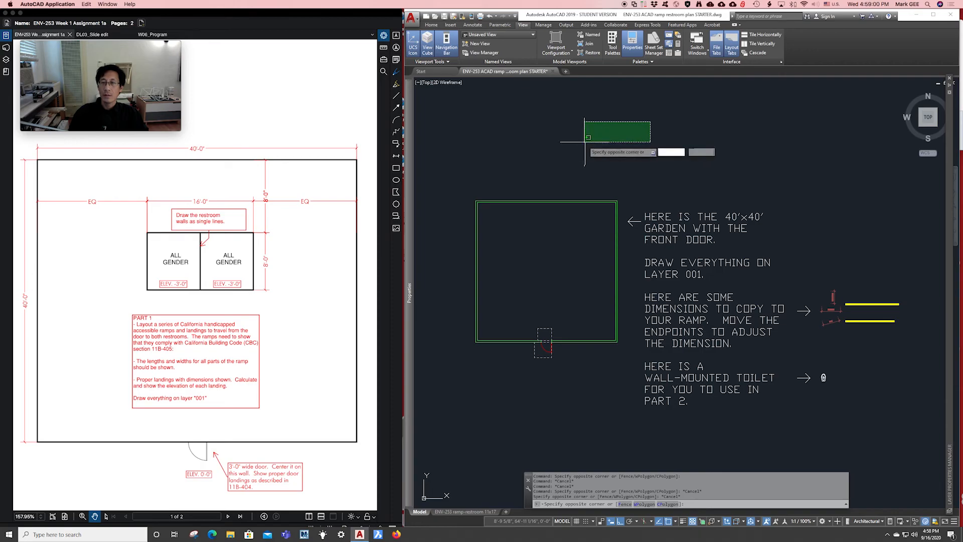
pyautogui.press('Escape')
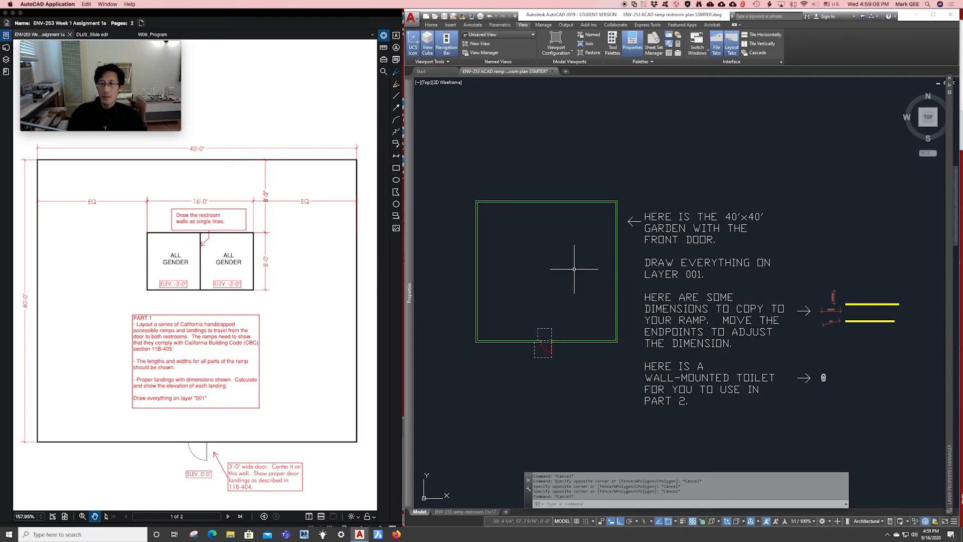
pyautogui.moveTo(572, 269); pyautogui.dragTo(572, 245, button='middle')
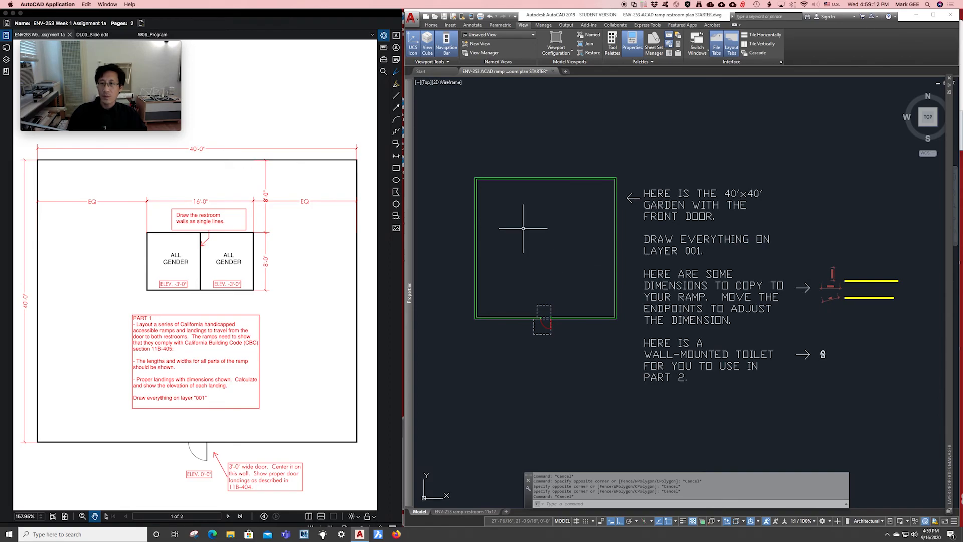
pyautogui.scroll(2, 523, 228)
pyautogui.moveTo(522, 229)
pyautogui.mouseDown(button='middle')
pyautogui.moveTo(537, 229)
pyautogui.moveTo(493, 221)
pyautogui.moveTo(510, 217)
pyautogui.mouseUp(button='middle')
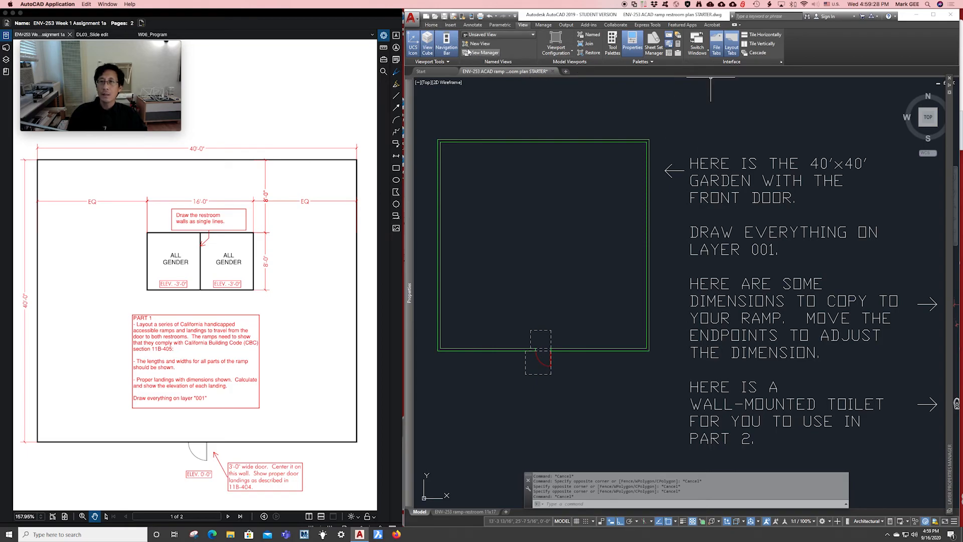
pyautogui.click(434, 26)
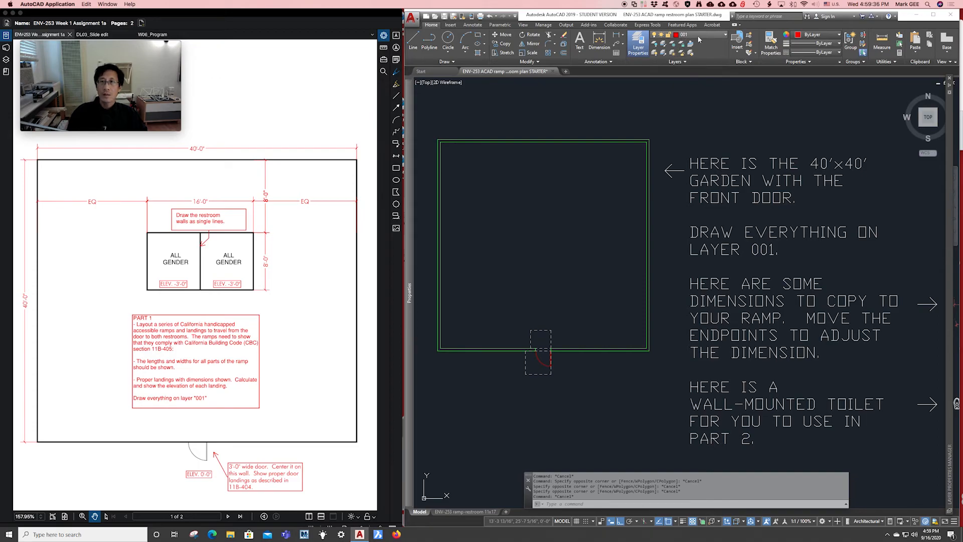
pyautogui.click(721, 38)
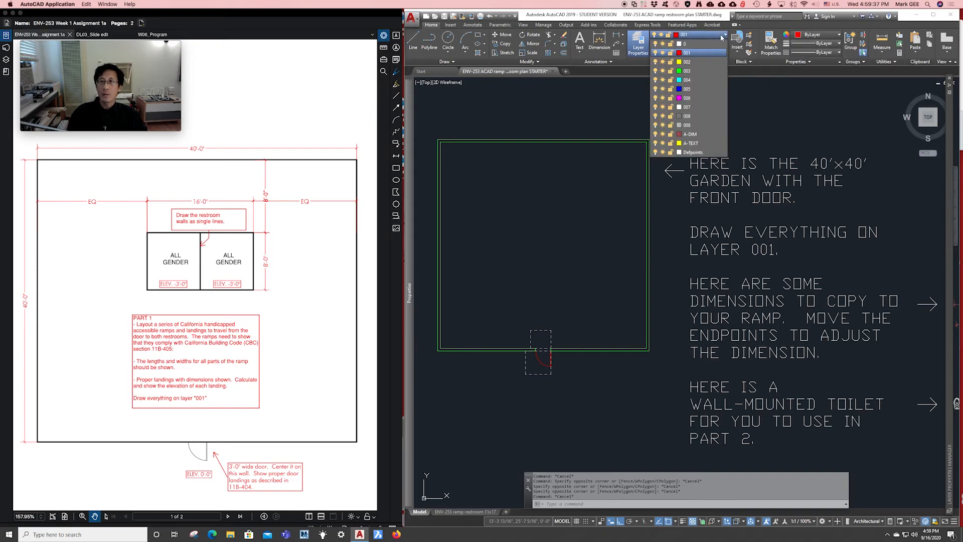
pyautogui.click(689, 53)
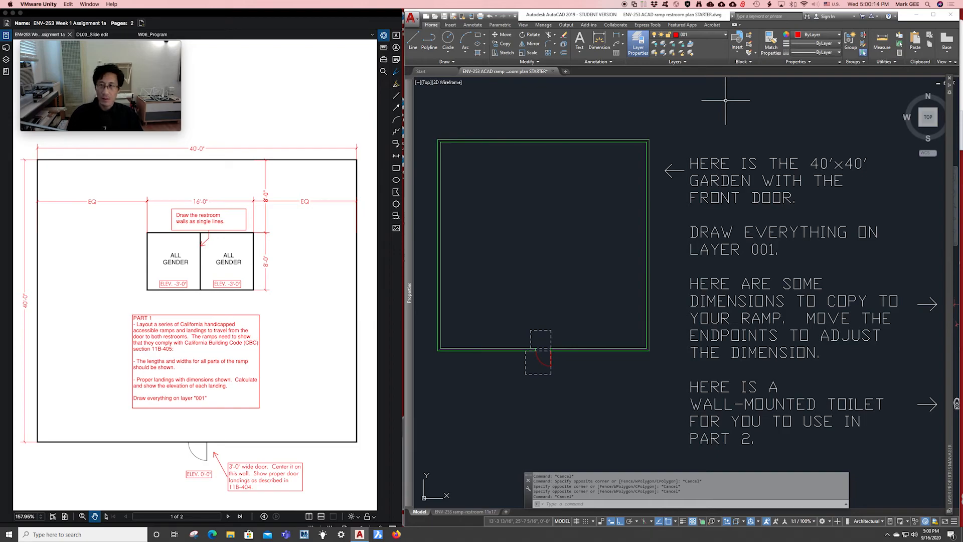
pyautogui.write('la')
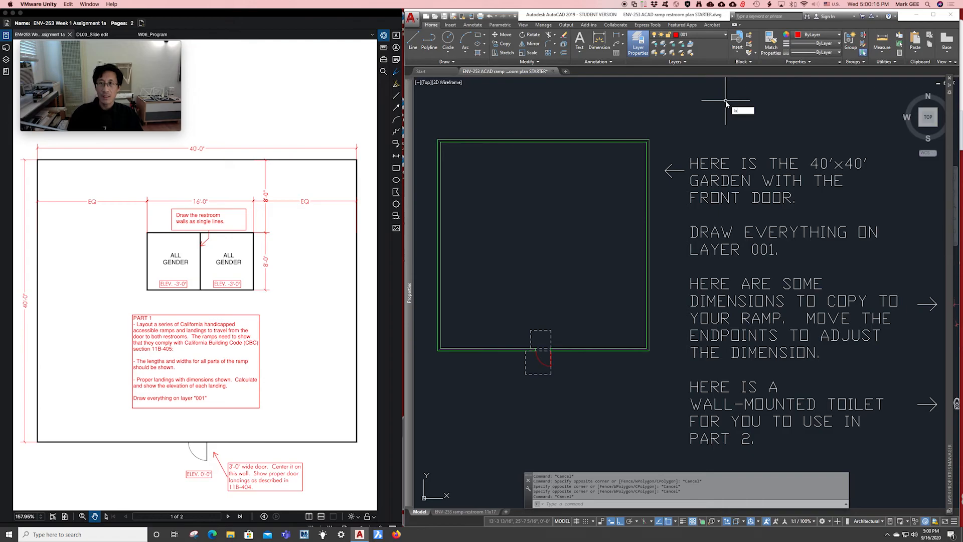
pyautogui.press('Return')
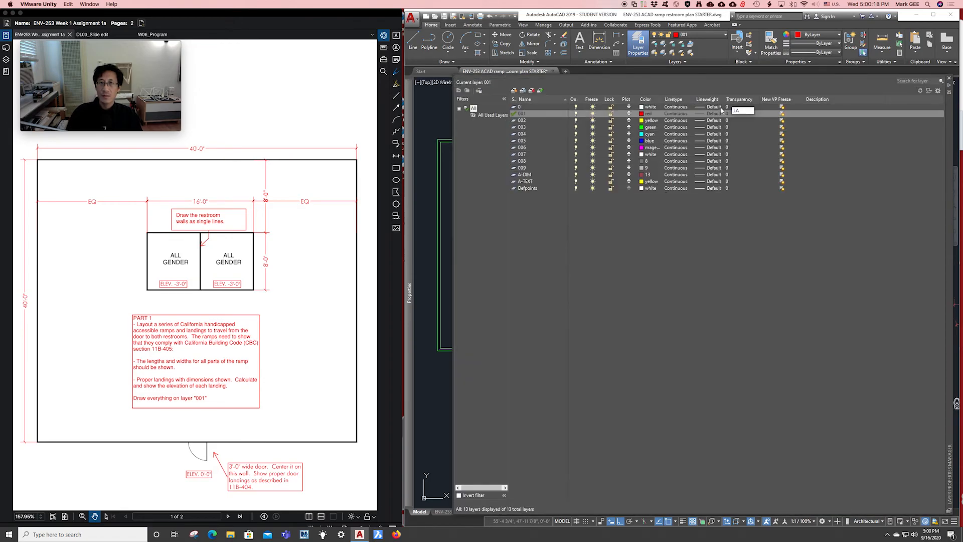
pyautogui.click(533, 121)
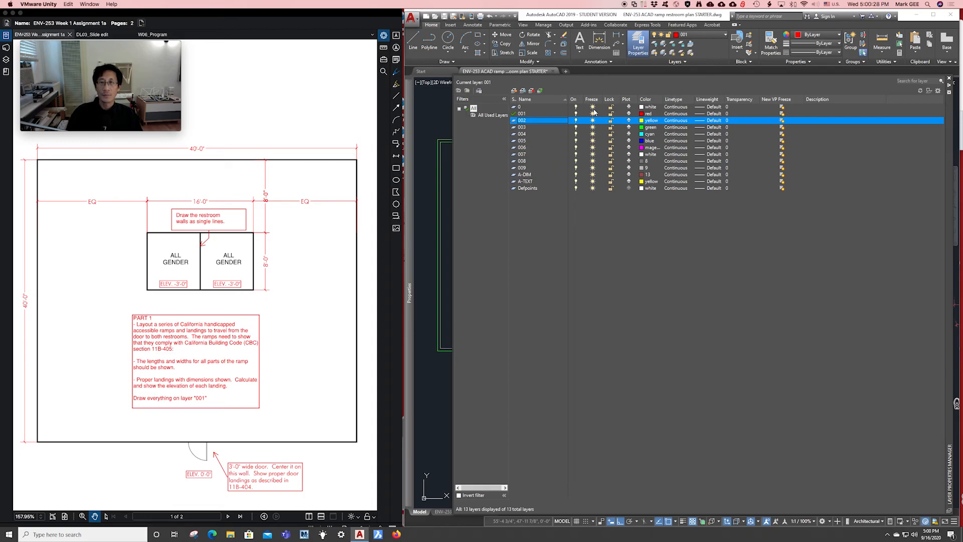
pyautogui.click(530, 116)
pyautogui.doubleClick(531, 120)
pyautogui.doubleClick(537, 117)
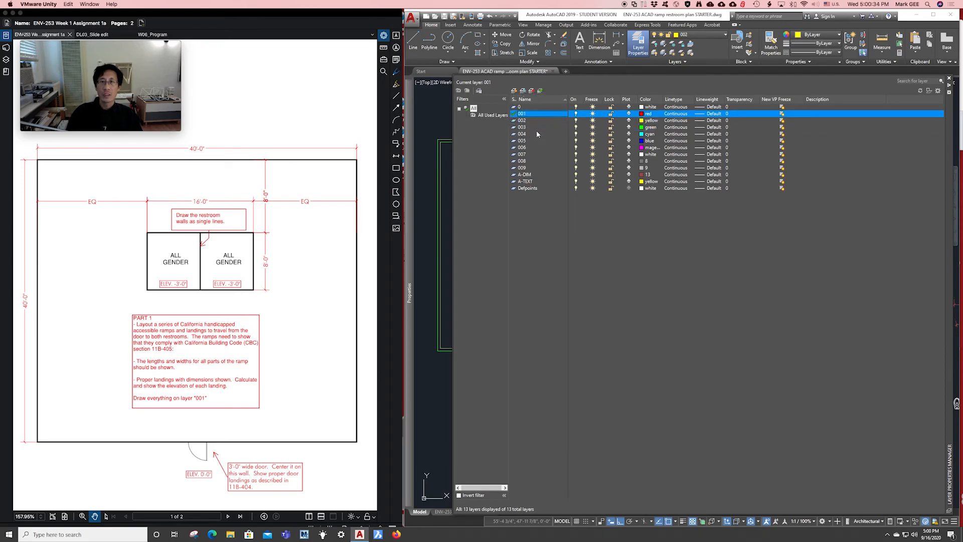
pyautogui.doubleClick(537, 132)
pyautogui.click(531, 113)
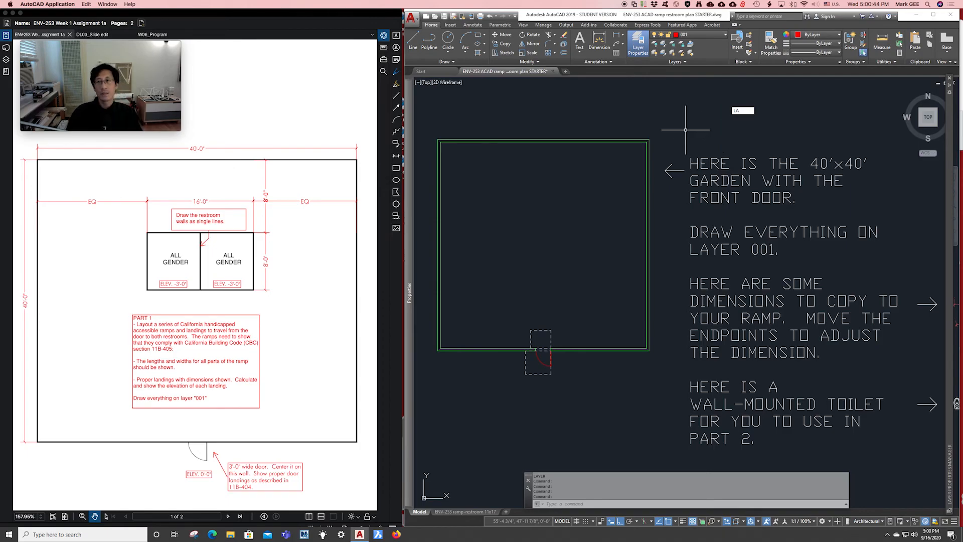
pyautogui.press('Escape')
pyautogui.press('Escape')
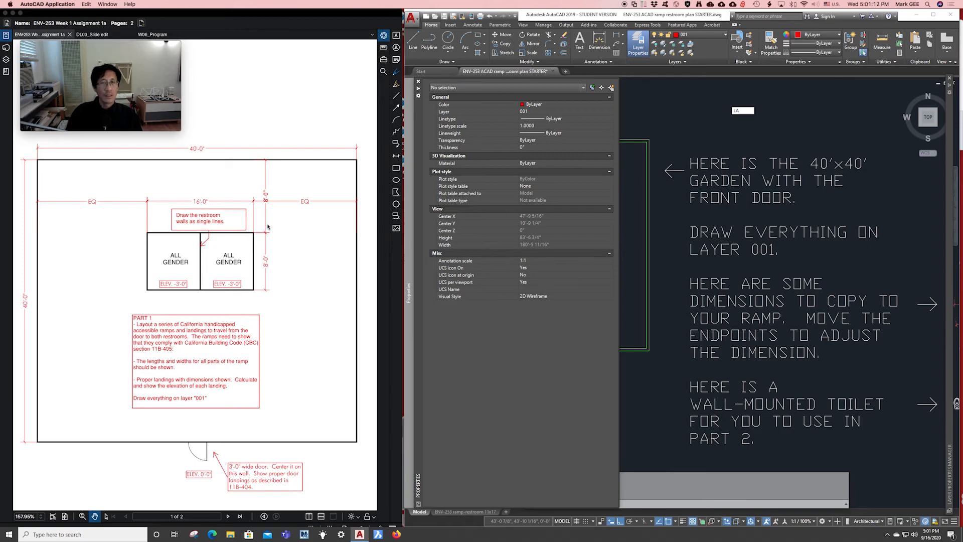
pyautogui.click(663, 121)
pyautogui.click(631, 105)
pyautogui.press('Escape')
pyautogui.press('Escape')
pyautogui.press('Escape')
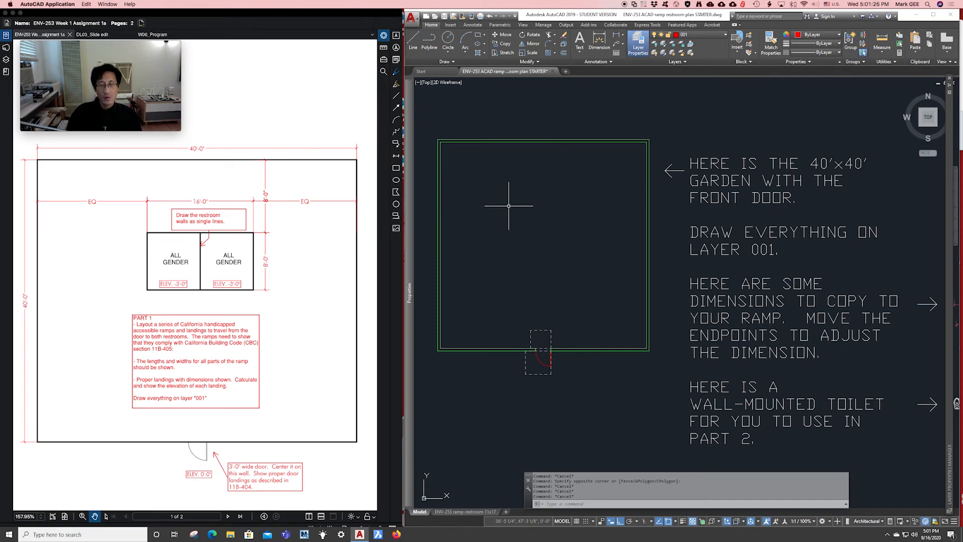
# Nudge the garden plan right and show the object snap mode list.
pyautogui.moveTo(510, 204); pyautogui.dragTo(536, 208, button='middle')
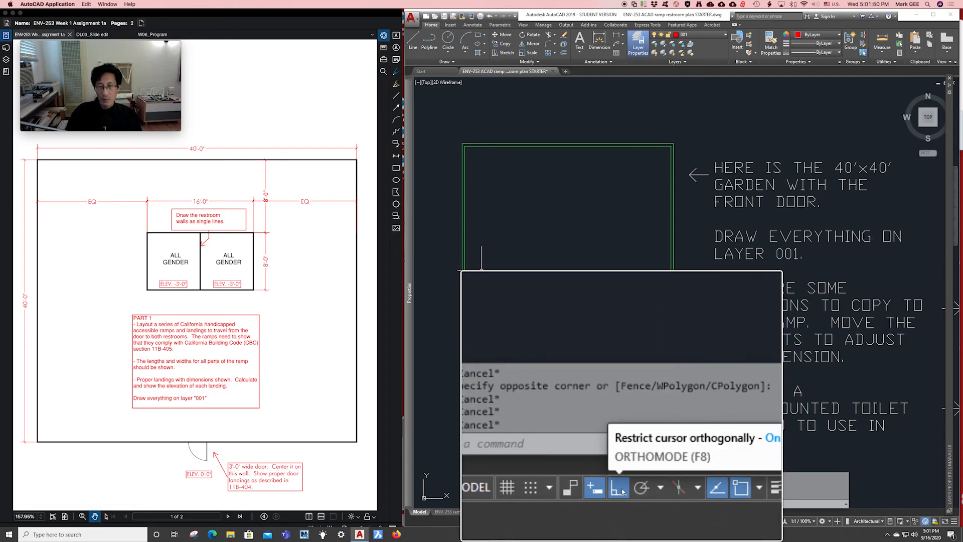
pyautogui.press('alt+super+8')
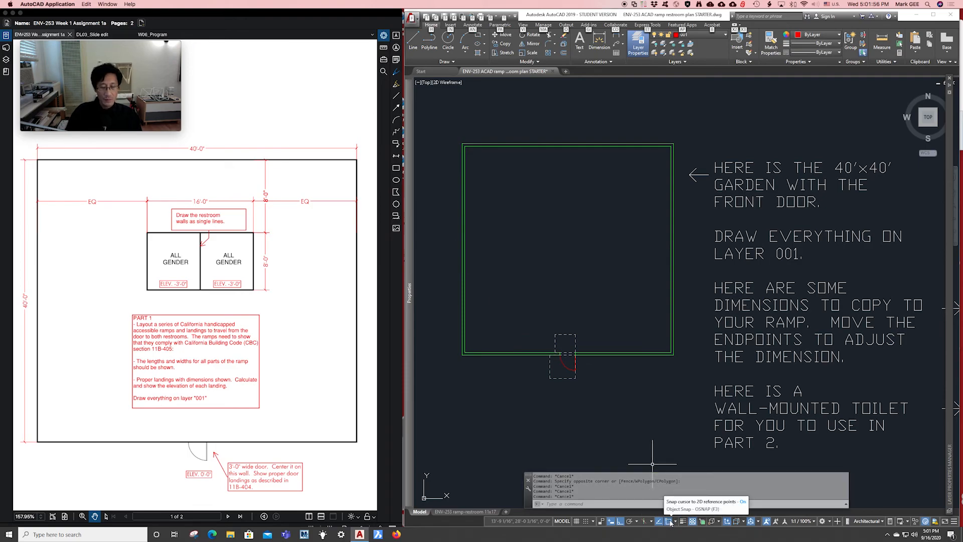
pyautogui.click(675, 521)
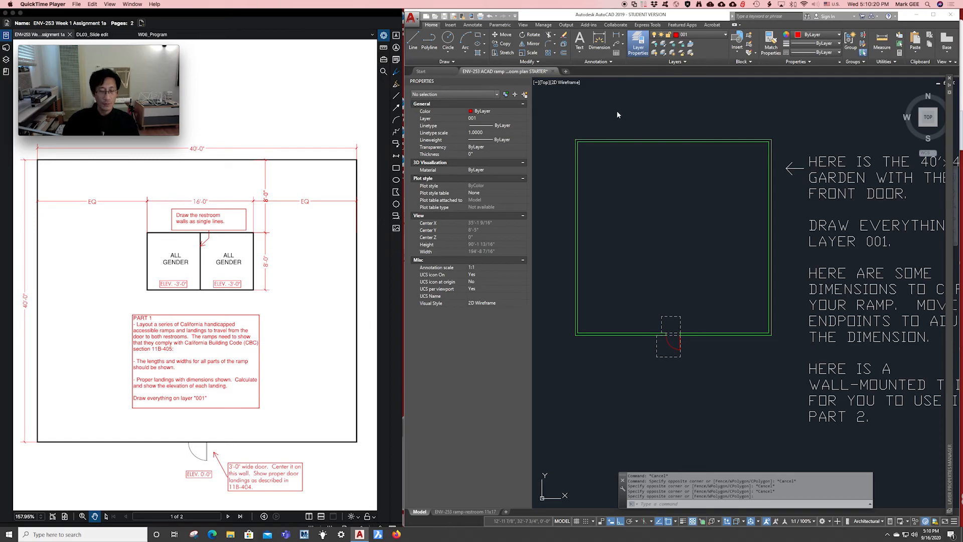
# Select the garden's top wall lines using window and crossing selections.
pyautogui.click(570, 119)
pyautogui.click(564, 114)
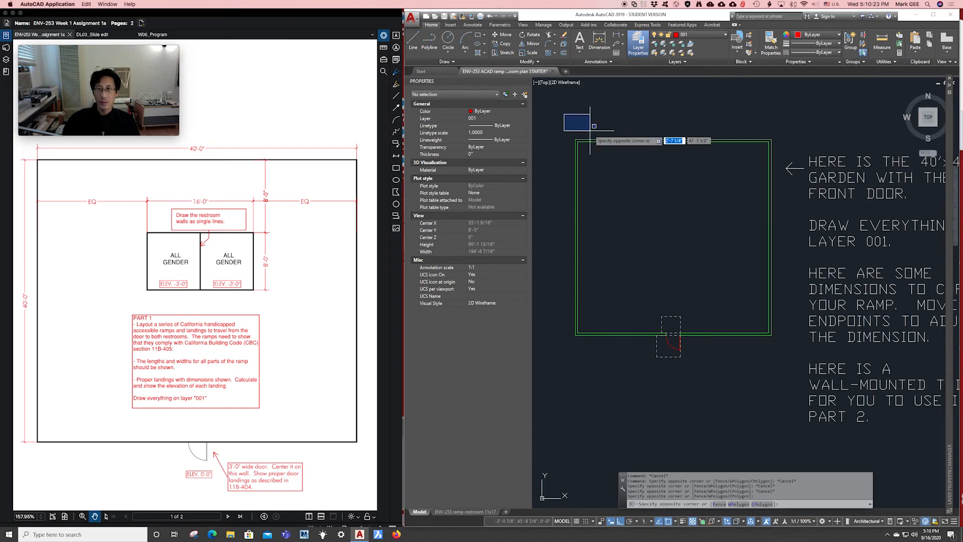
pyautogui.click(782, 177)
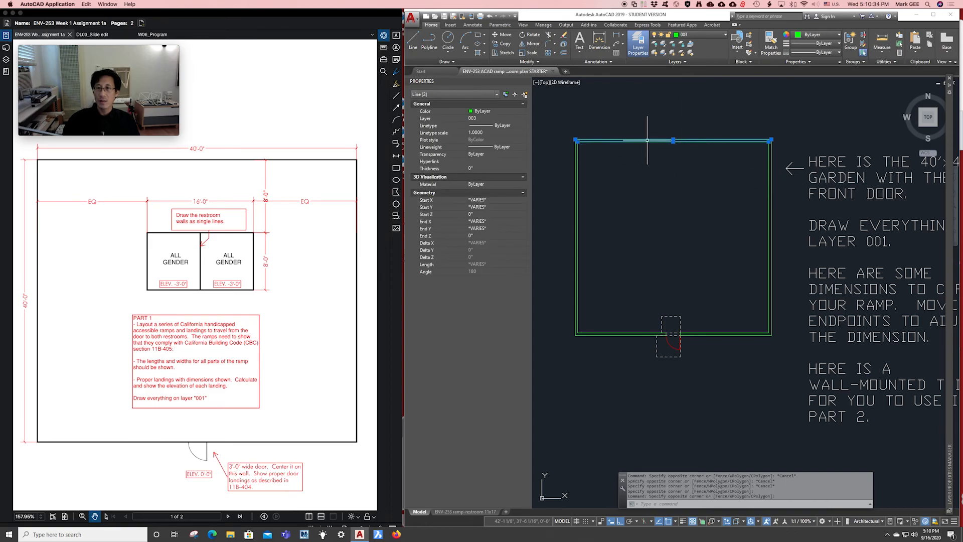
pyautogui.press('Escape')
pyautogui.press('Escape')
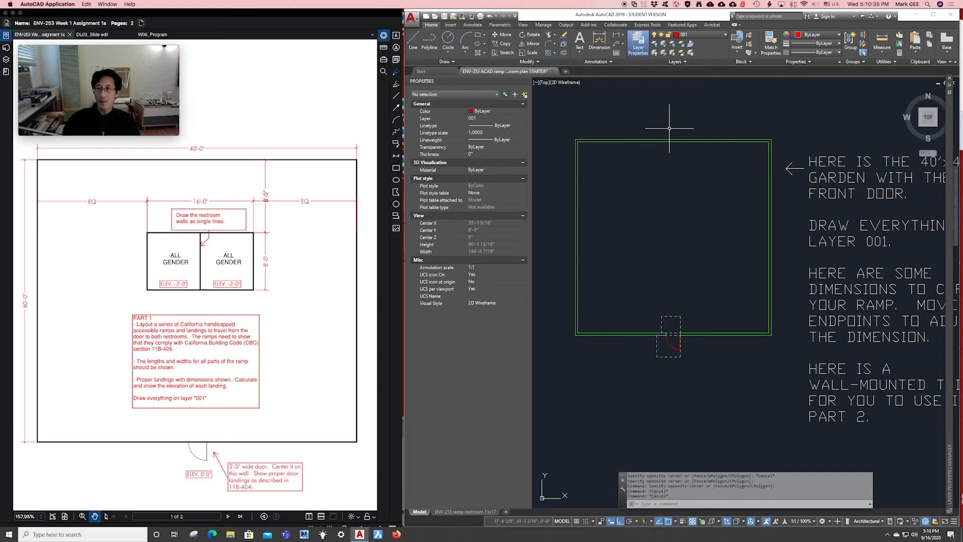
pyautogui.click(744, 105)
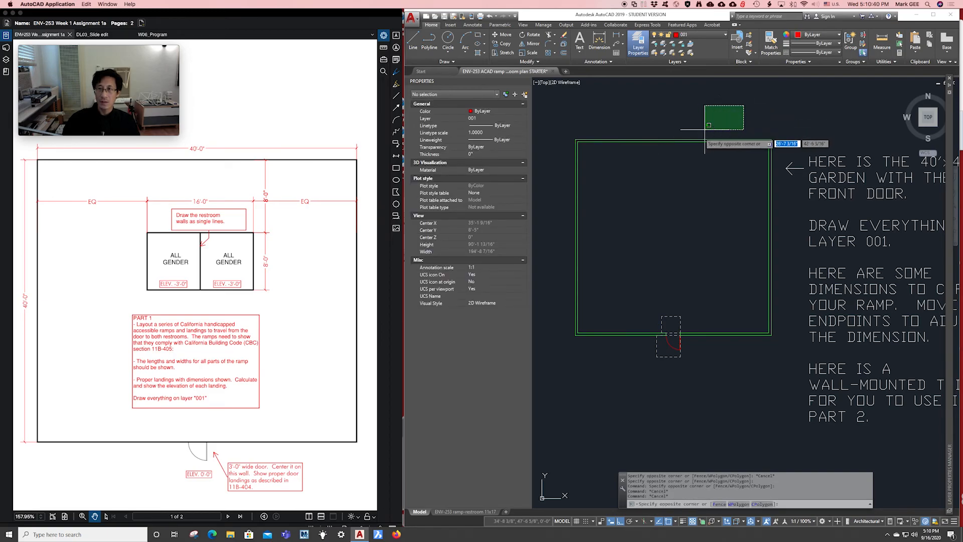
pyautogui.click(642, 166)
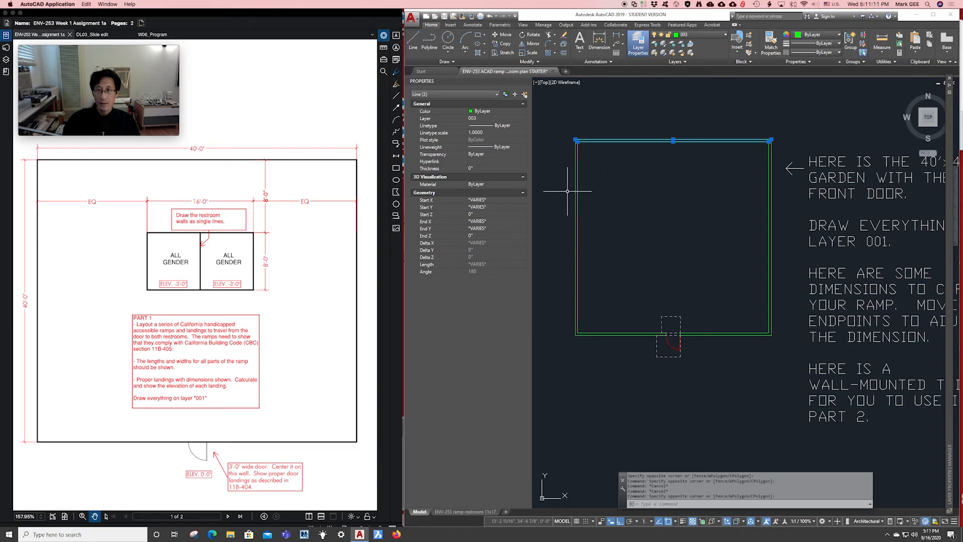
# Add the front door and walls by window, then remove the dashed rectangle above the door.
pyautogui.click(560, 244)
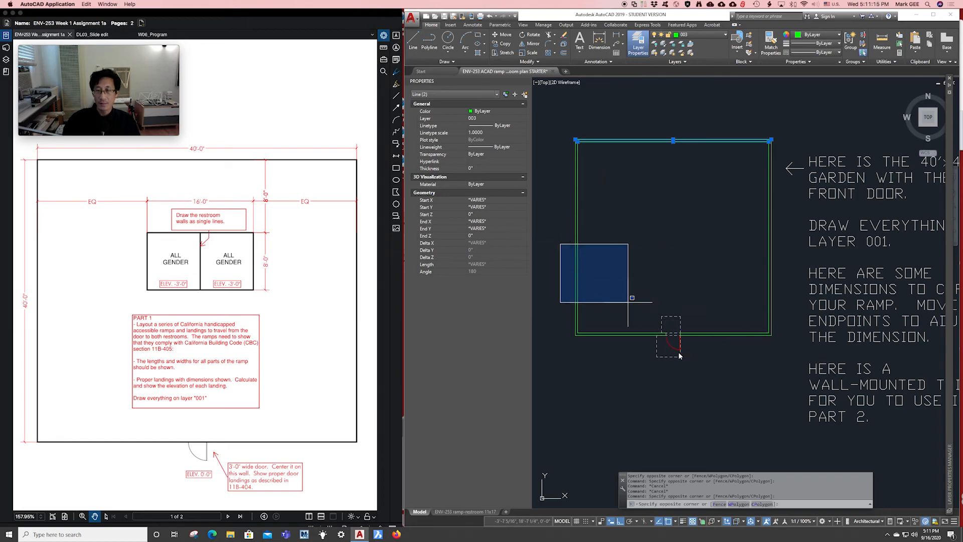
pyautogui.click(705, 393)
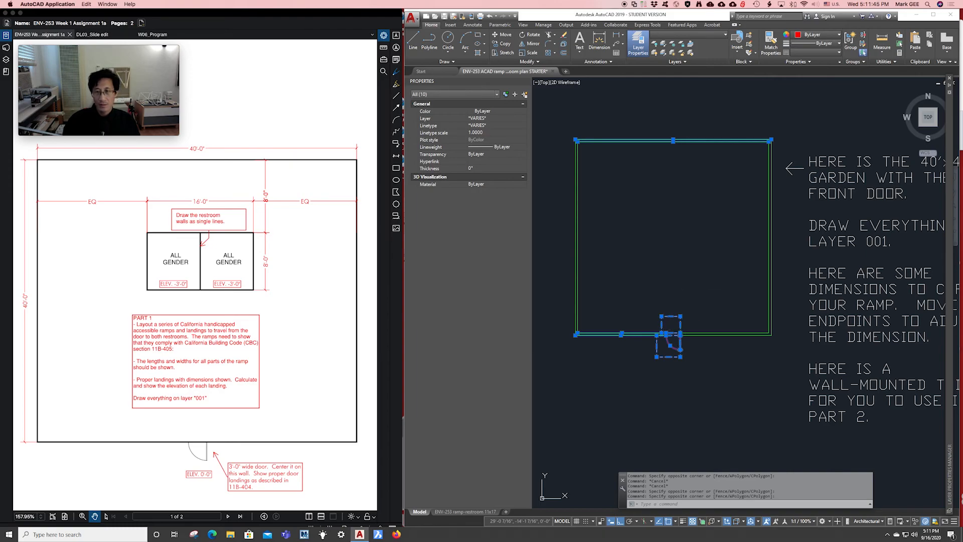
pyautogui.click(701, 286)
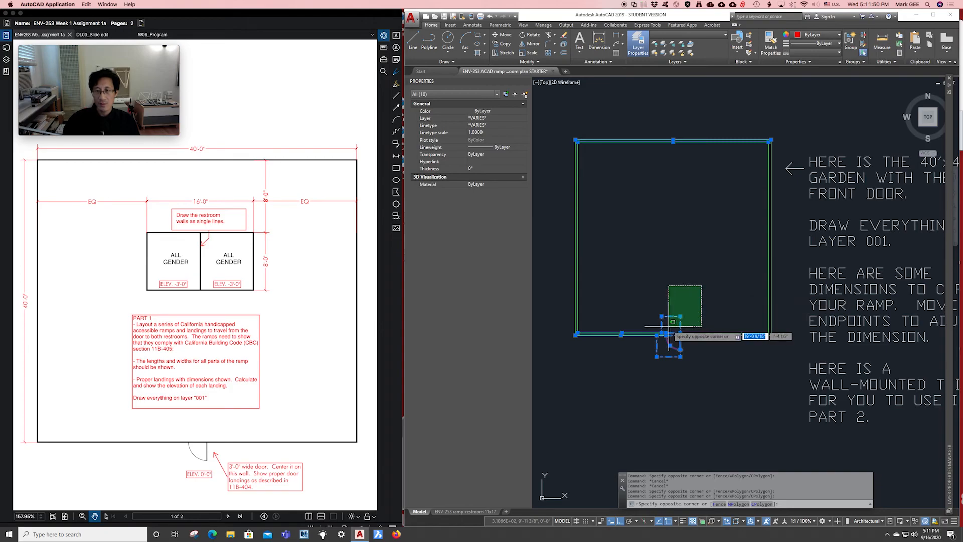
pyautogui.keyDown('shift'); pyautogui.click(669, 327); pyautogui.keyUp('shift')
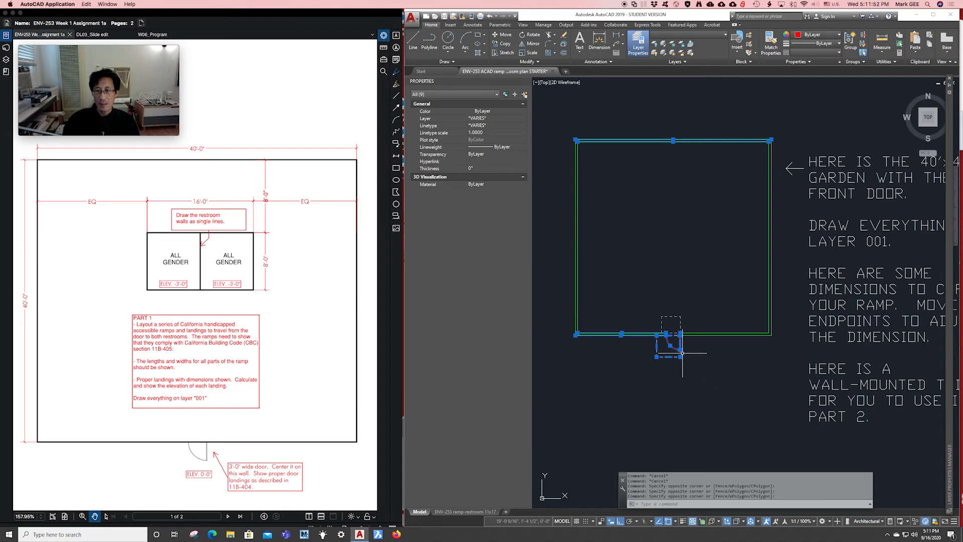
pyautogui.scroll(6, 682, 354)
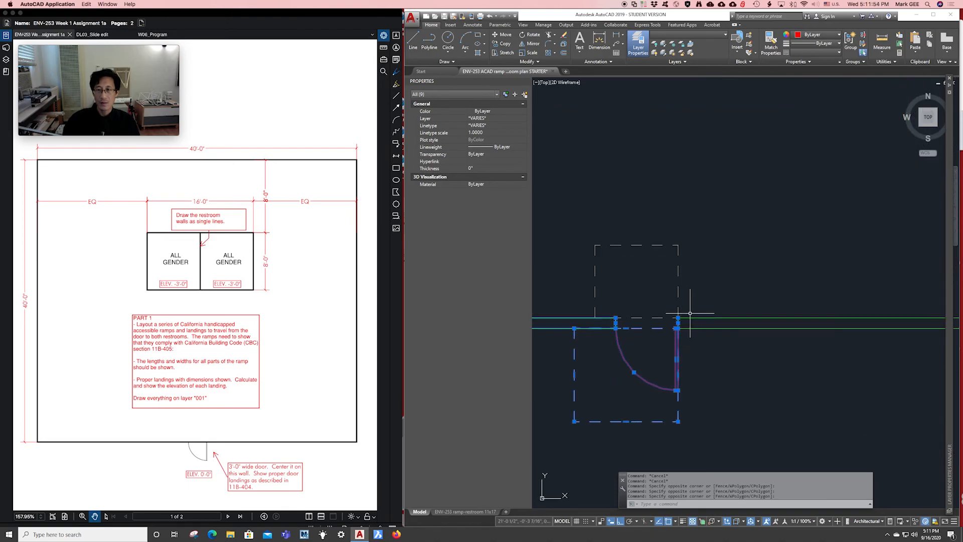
pyautogui.scroll(-1, 705, 279)
pyautogui.scroll(-1, 691, 279)
pyautogui.scroll(-3, 691, 279)
pyautogui.moveTo(625, 276); pyautogui.dragTo(728, 293, button='middle')
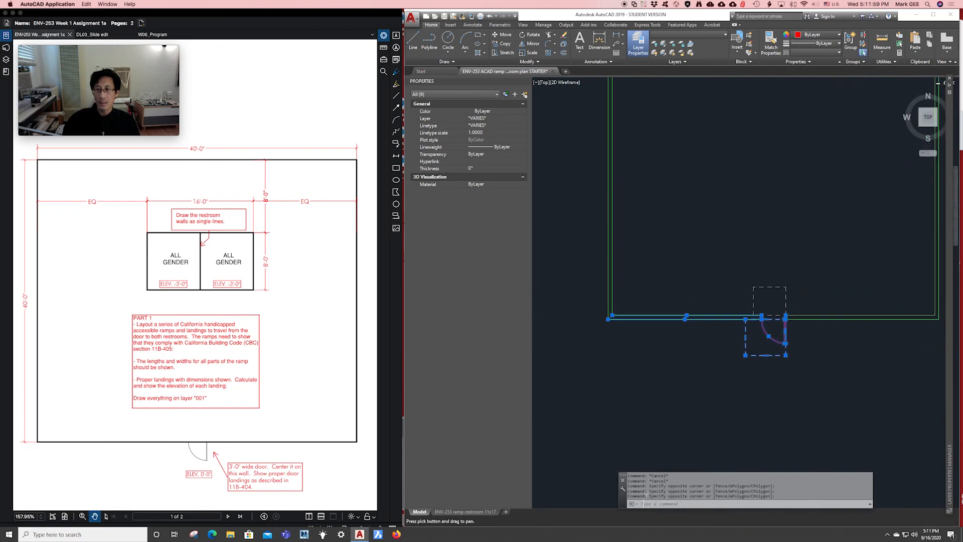
pyautogui.moveTo(707, 190); pyautogui.dragTo(669, 354, button='middle')
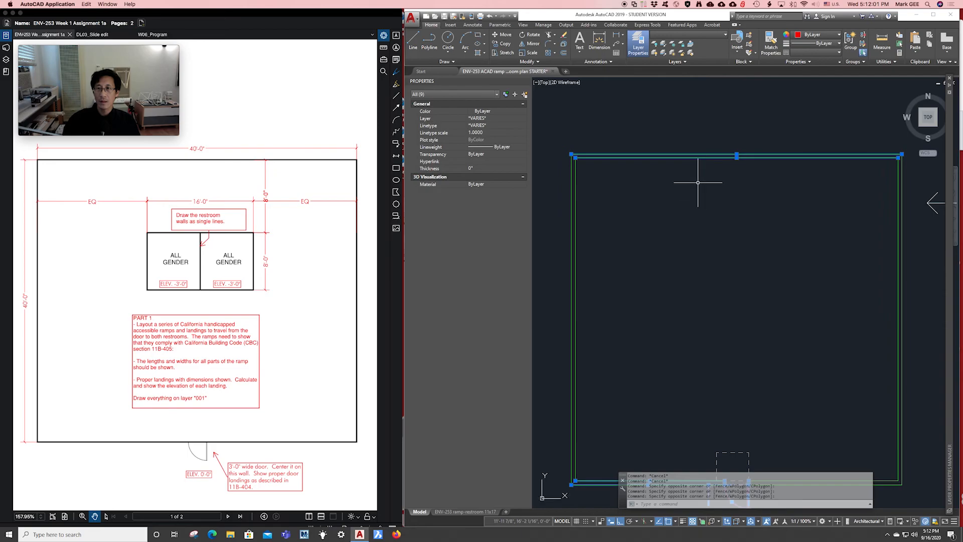
pyautogui.moveTo(698, 180); pyautogui.dragTo(698, 188, button='middle')
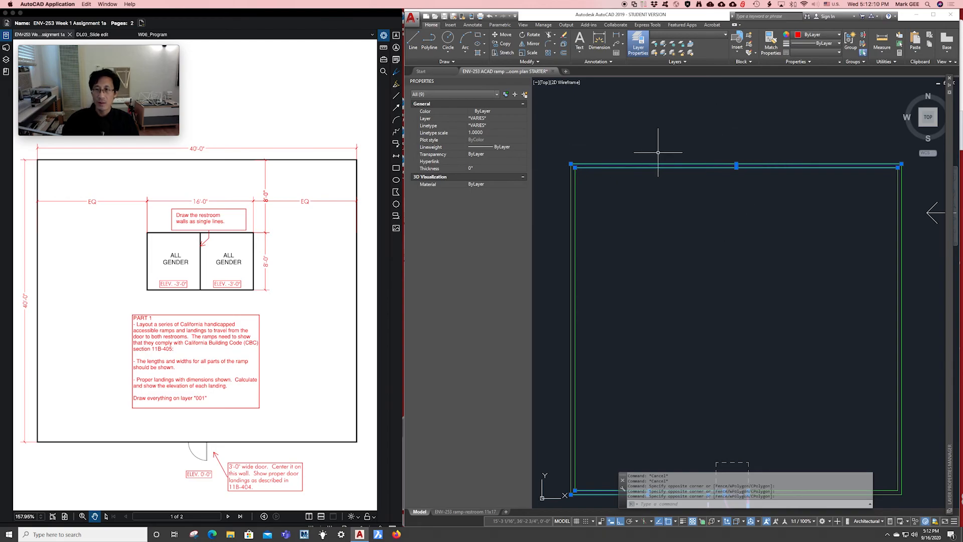
pyautogui.click(561, 141)
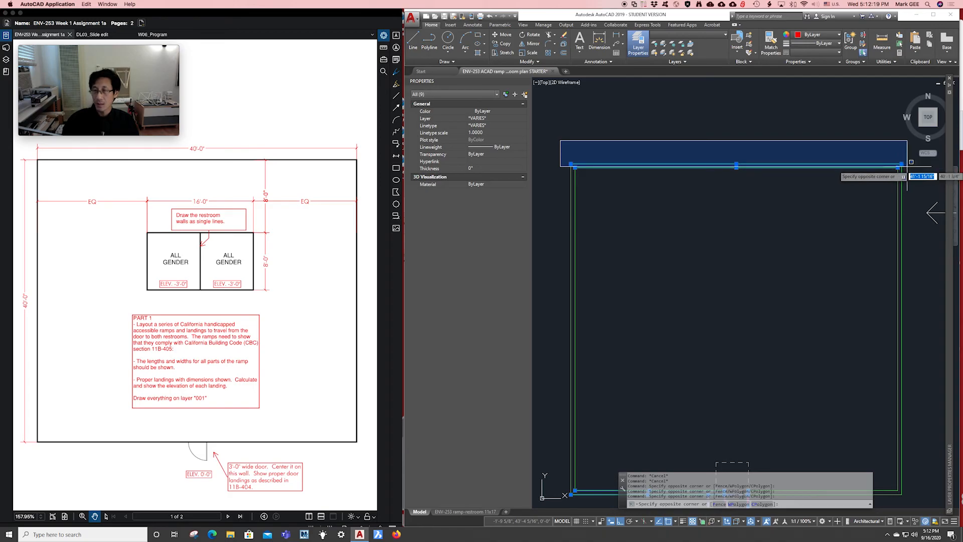
pyautogui.click(908, 166)
pyautogui.scroll(-1, 798, 239)
pyautogui.moveTo(790, 250); pyautogui.dragTo(763, 226, button='middle')
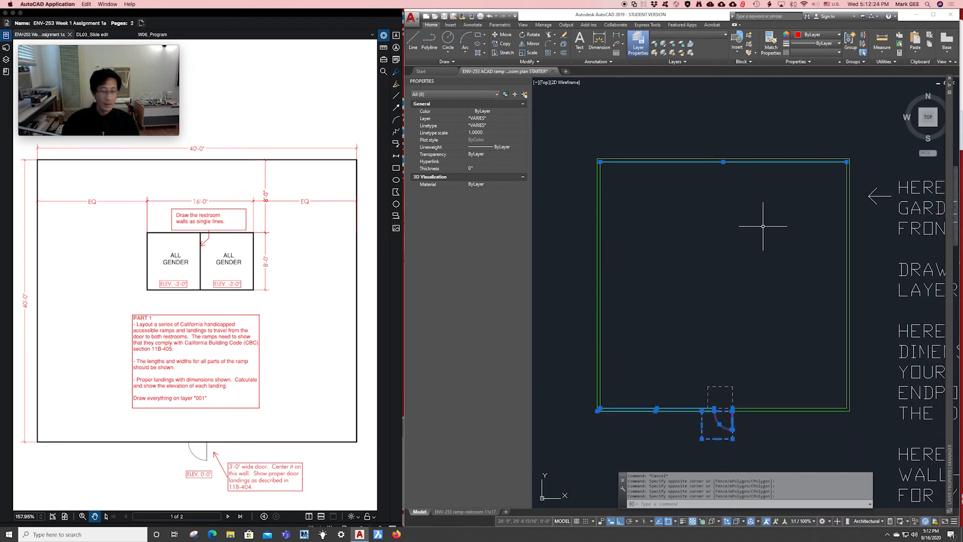
pyautogui.press('Escape')
pyautogui.press('Escape')
pyautogui.press('Escape')
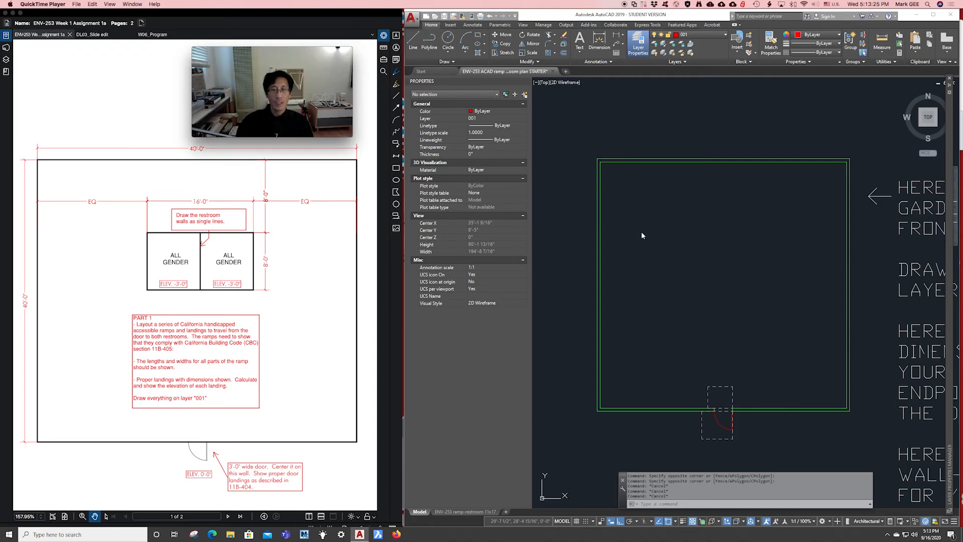
# Start the LINE command with the L alias for the restroom walls.
pyautogui.click(639, 206)
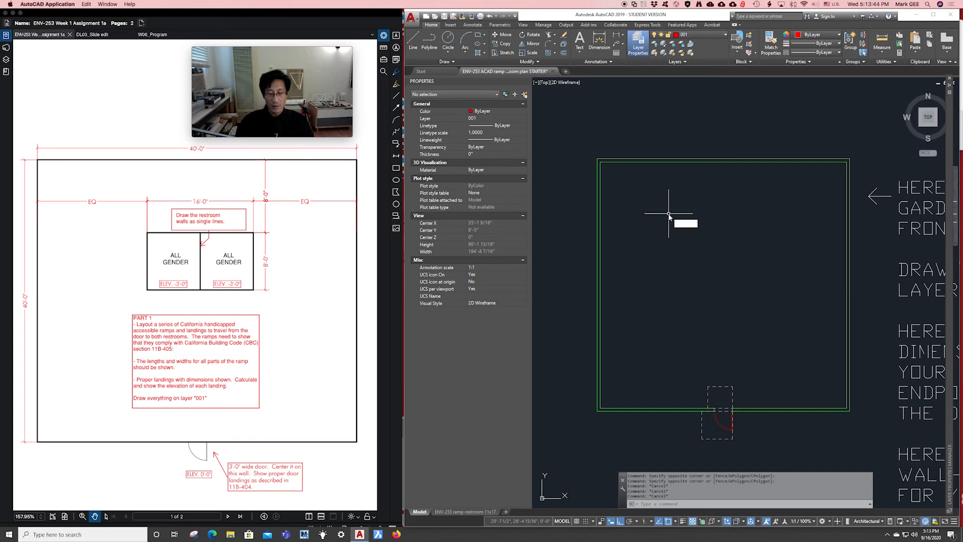
pyautogui.write('l')
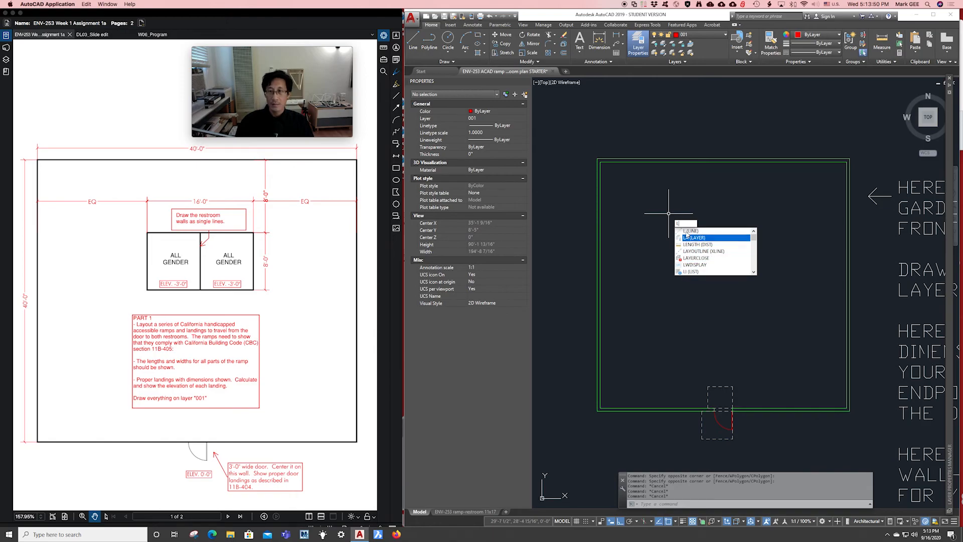
pyautogui.scroll(-5, 691, 265)
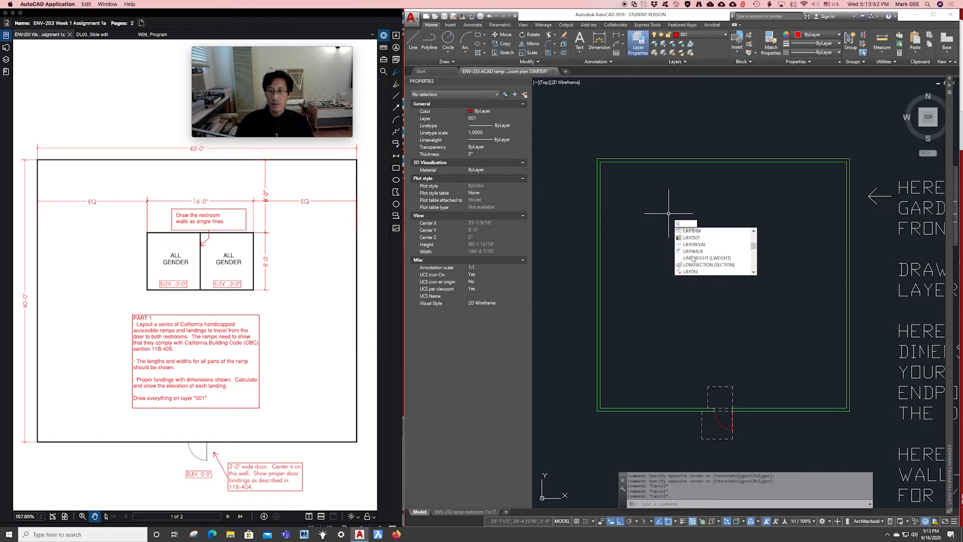
pyautogui.scroll(5, 694, 259)
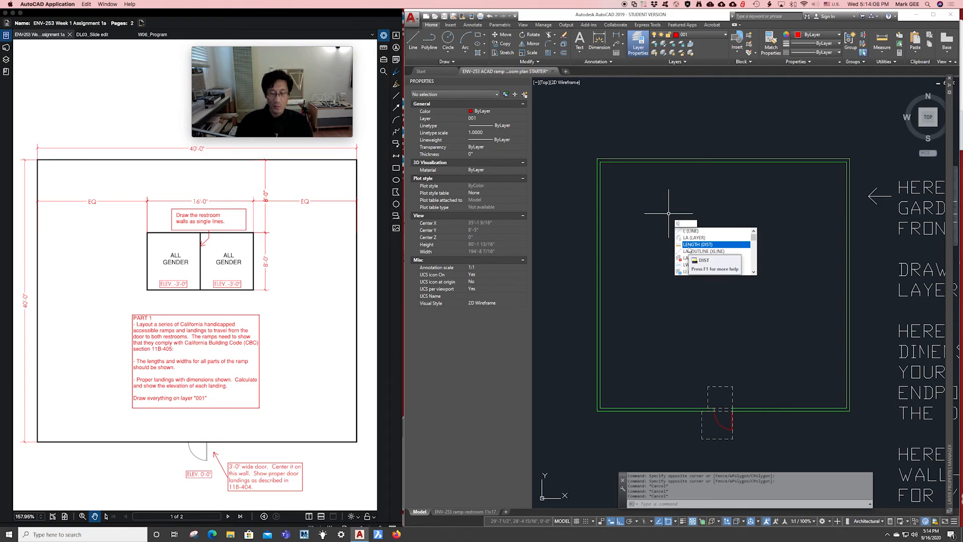
pyautogui.press('Return')
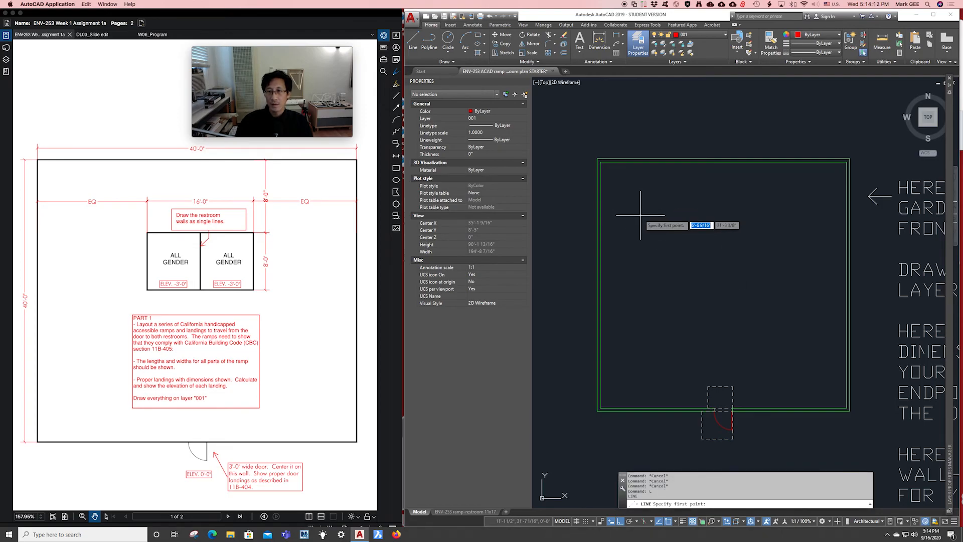
# Draw a 16' horizontal line near the top of the garden with Ortho on, then end LINE.
pyautogui.click(640, 215)
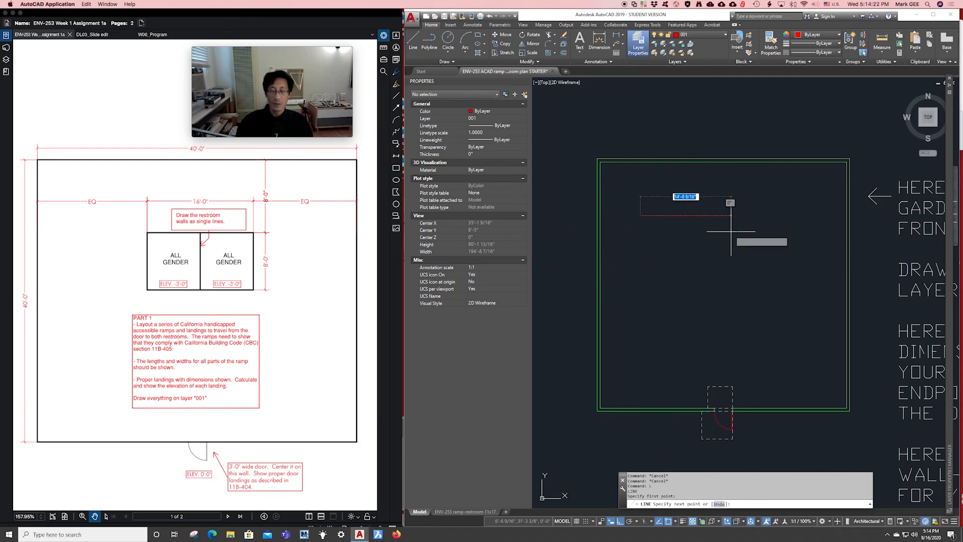
pyautogui.press('F8')
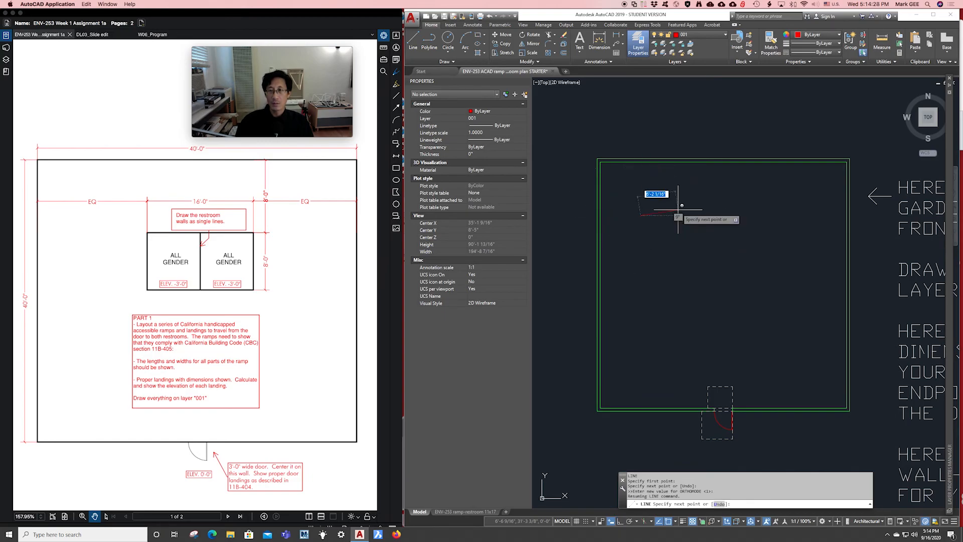
pyautogui.press('shift')
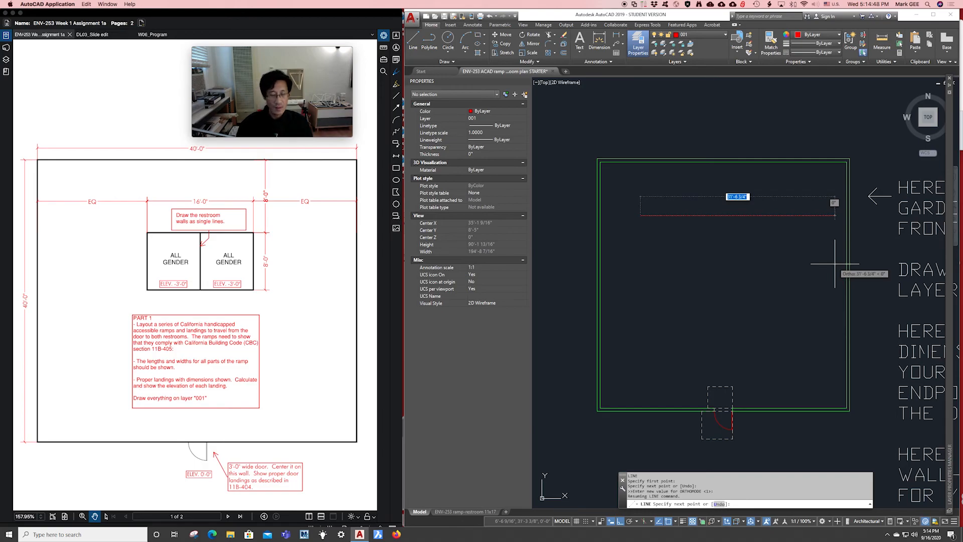
pyautogui.write('16')
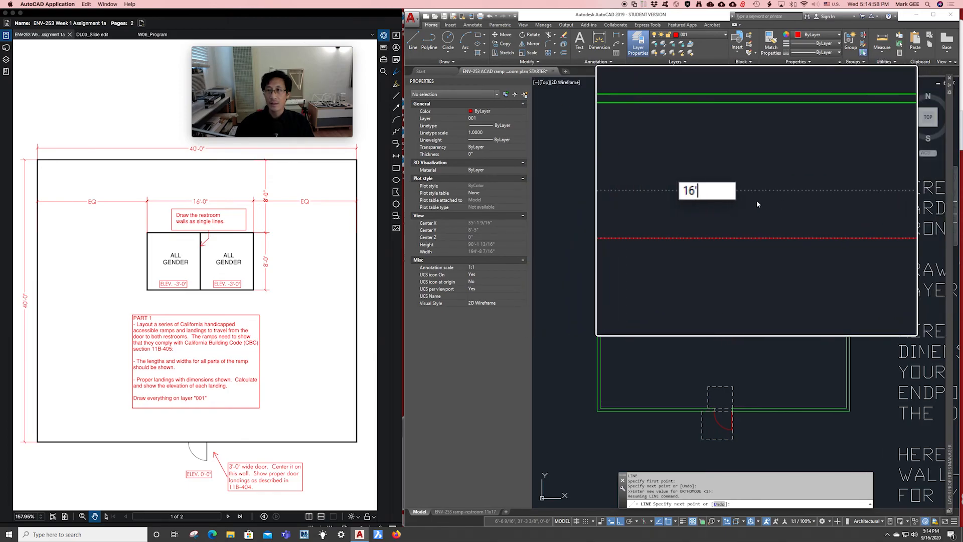
pyautogui.press('alt')
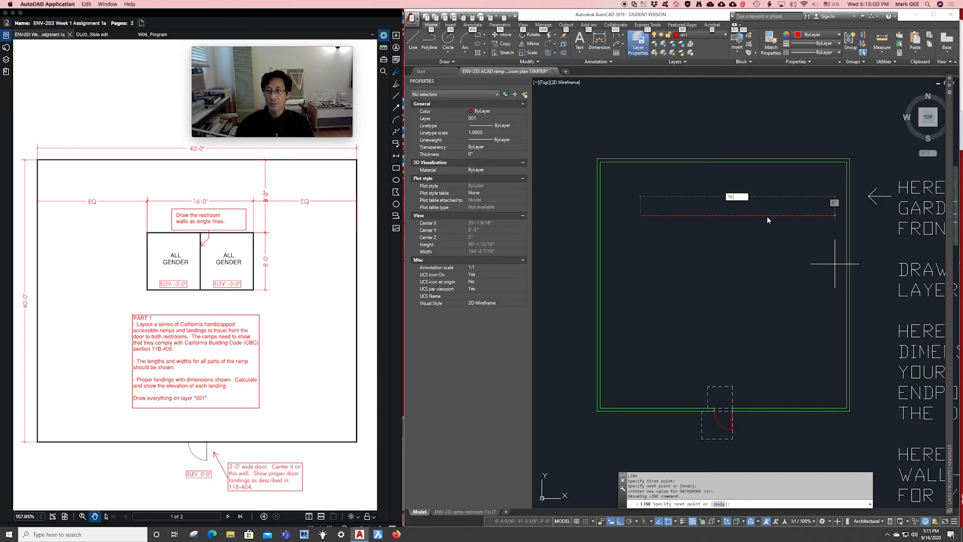
pyautogui.click(743, 199)
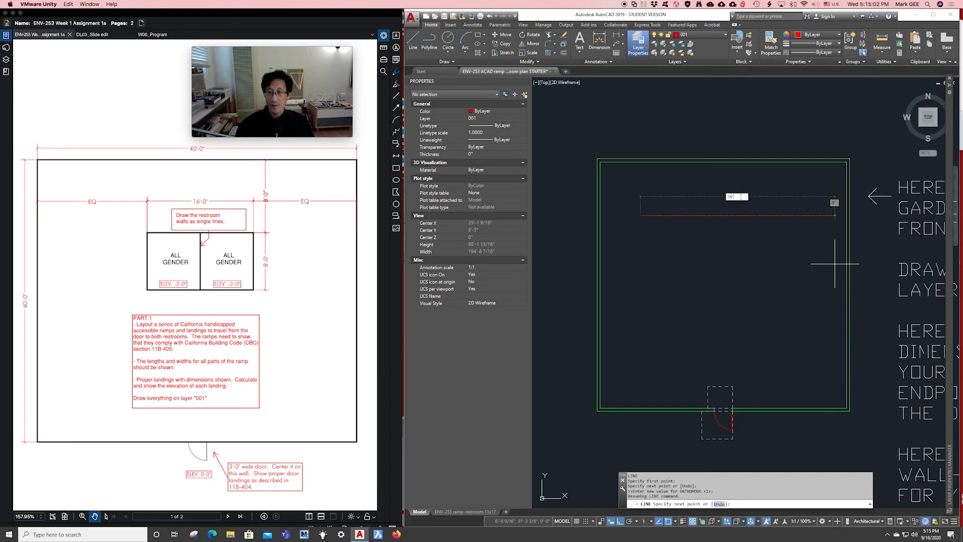
pyautogui.press('Return')
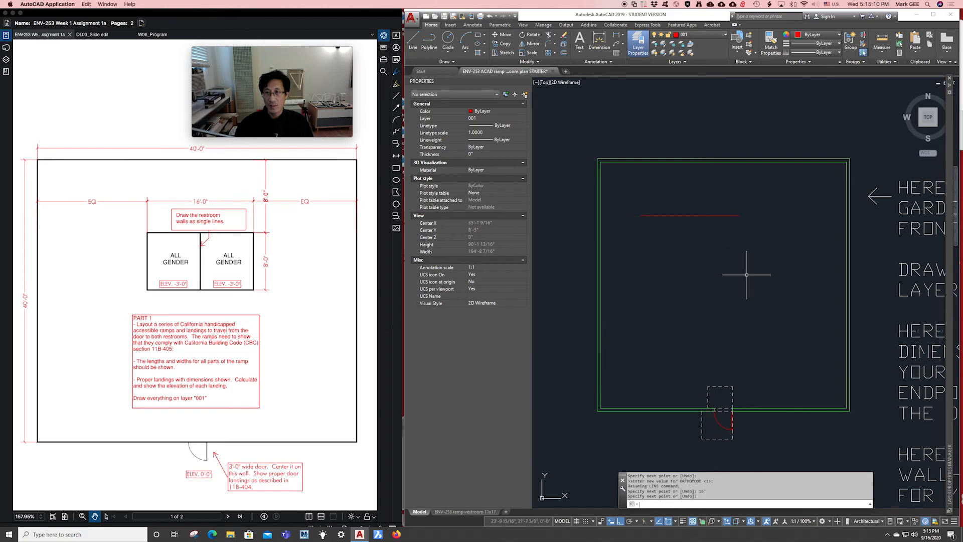
pyautogui.press('Return')
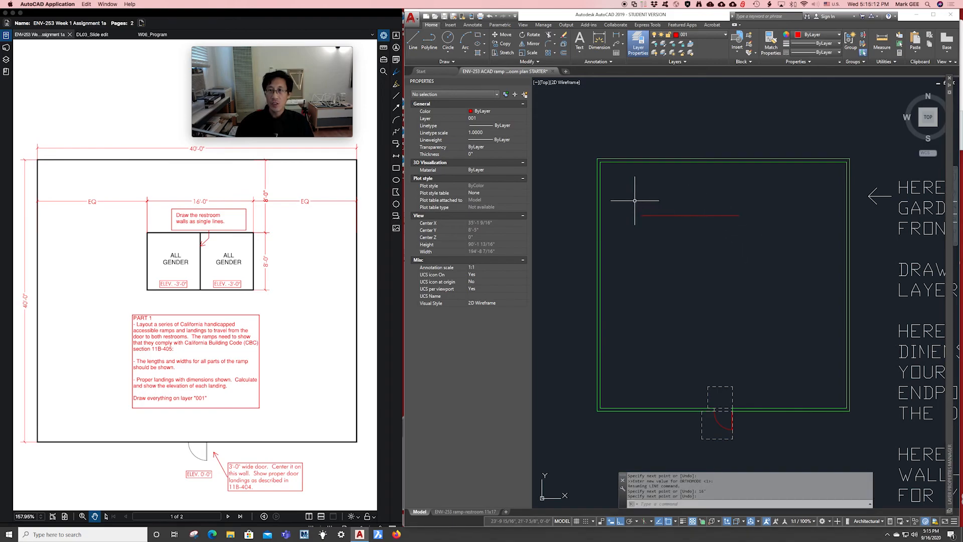
pyautogui.click(630, 196)
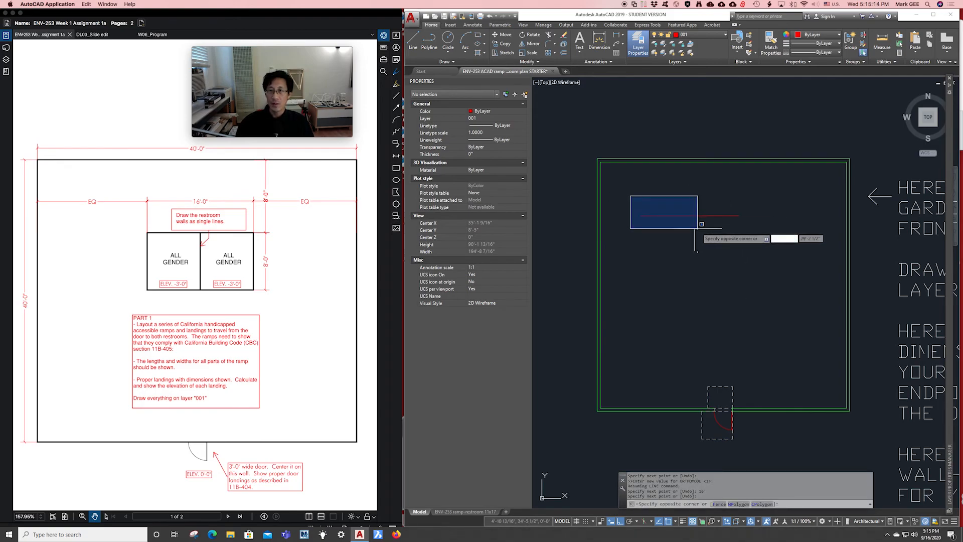
pyautogui.click(780, 239)
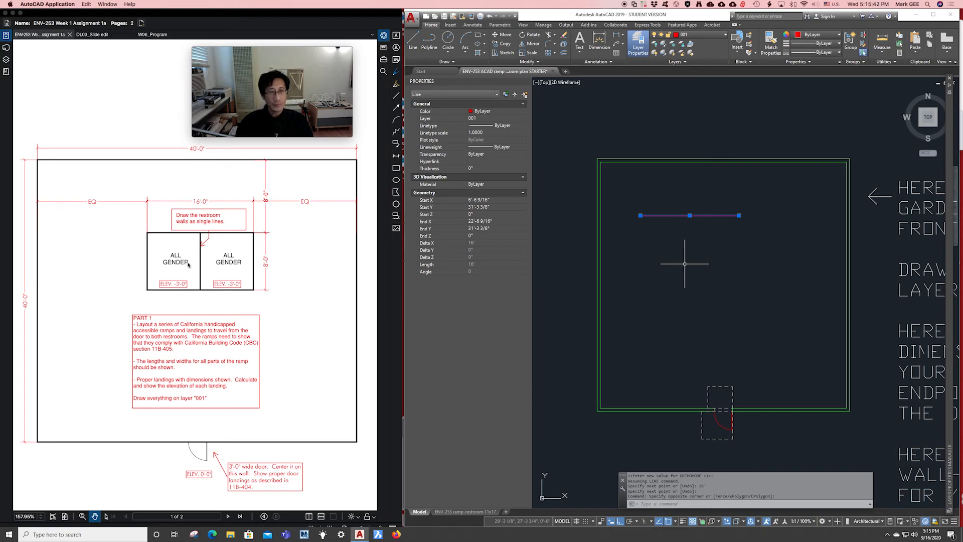
pyautogui.press('Escape')
pyautogui.press('Escape')
pyautogui.click(738, 246)
pyautogui.press('Escape')
pyautogui.press('Escape')
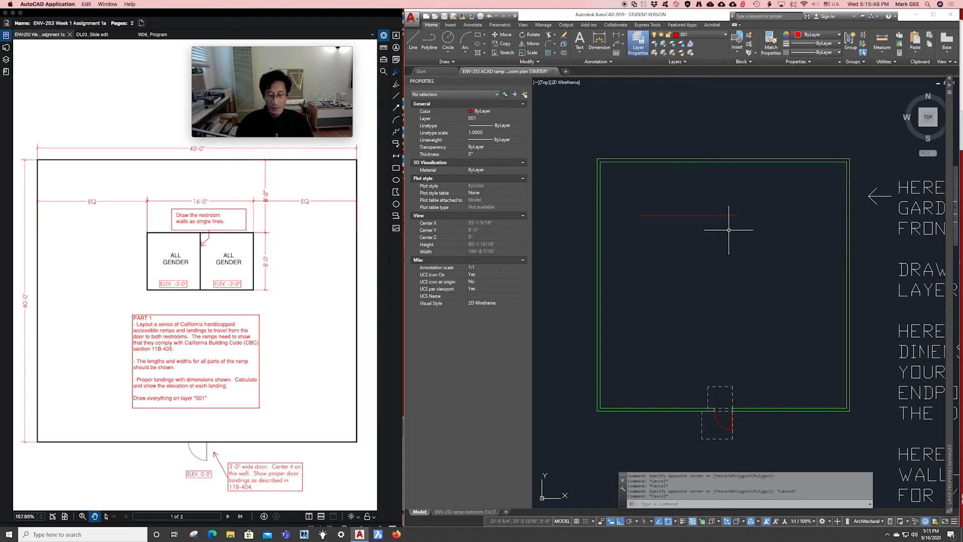
# Start a line at the 16' red line's right end and draw the 8' vertical wall down.
pyautogui.write('l')
pyautogui.press('Return')
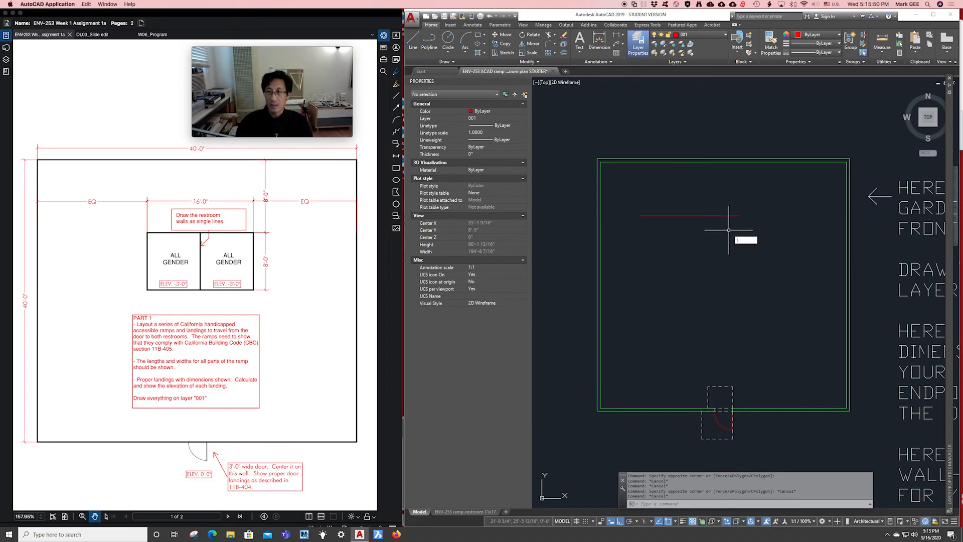
pyautogui.scroll(2, 738, 215)
pyautogui.scroll(5, 738, 214)
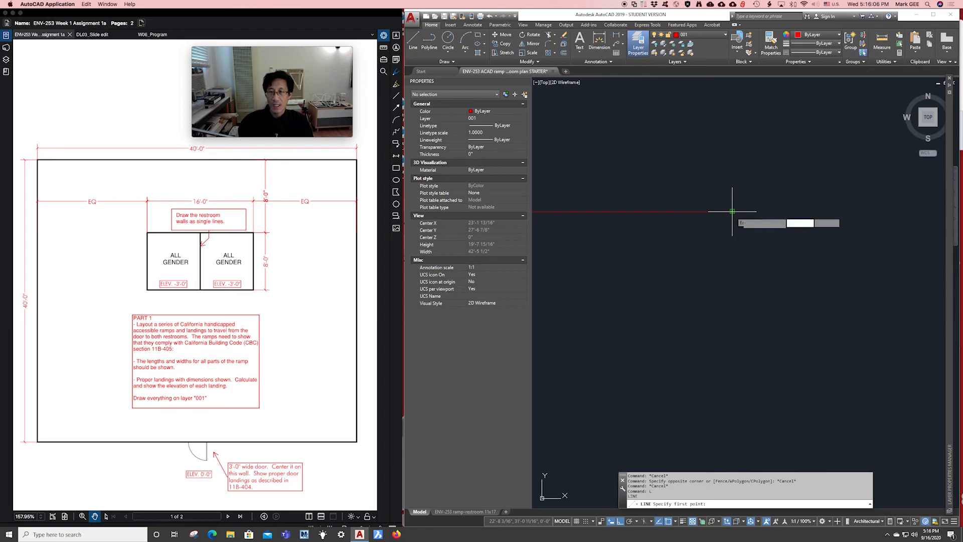
pyautogui.scroll(-3, 712, 230)
pyautogui.moveTo(711, 233); pyautogui.dragTo(782, 226, button='middle')
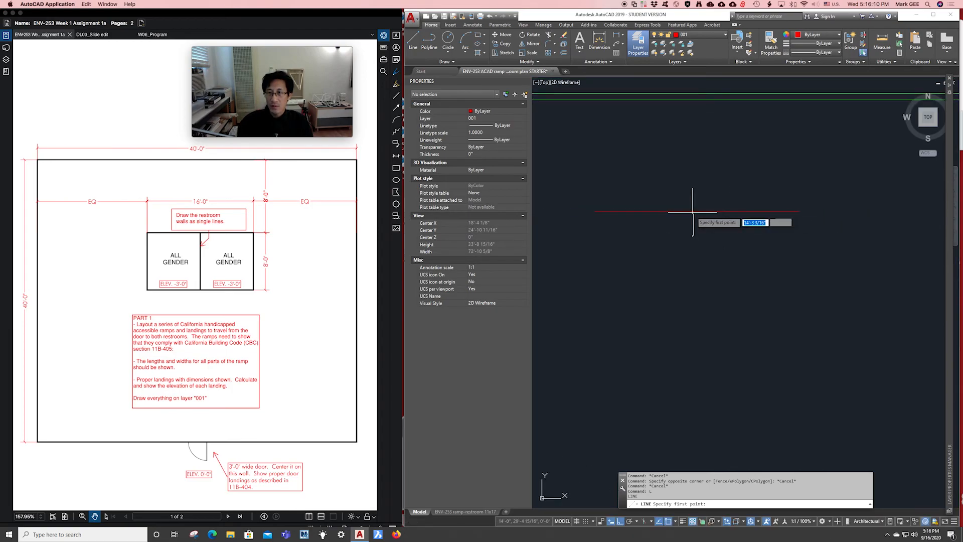
pyautogui.scroll(2, 698, 211)
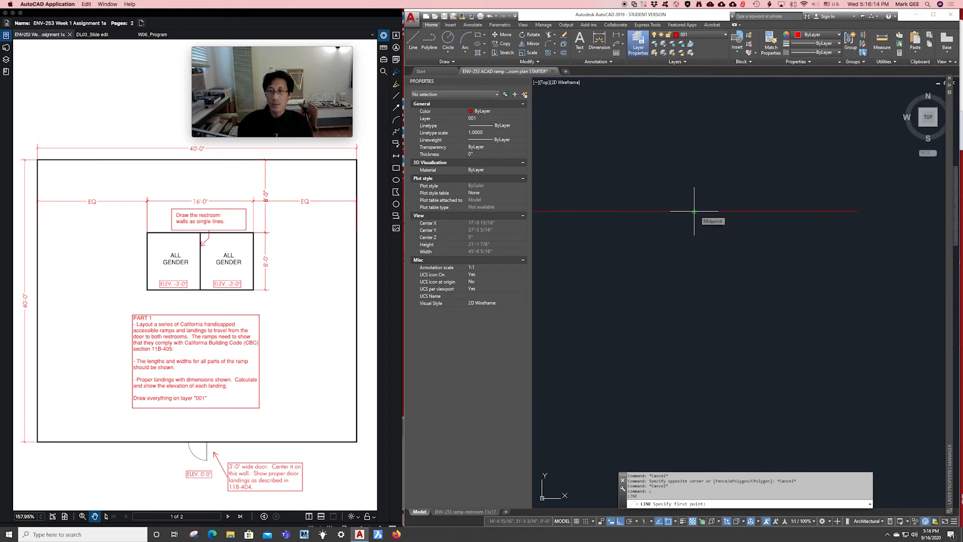
pyautogui.scroll(-3, 694, 212)
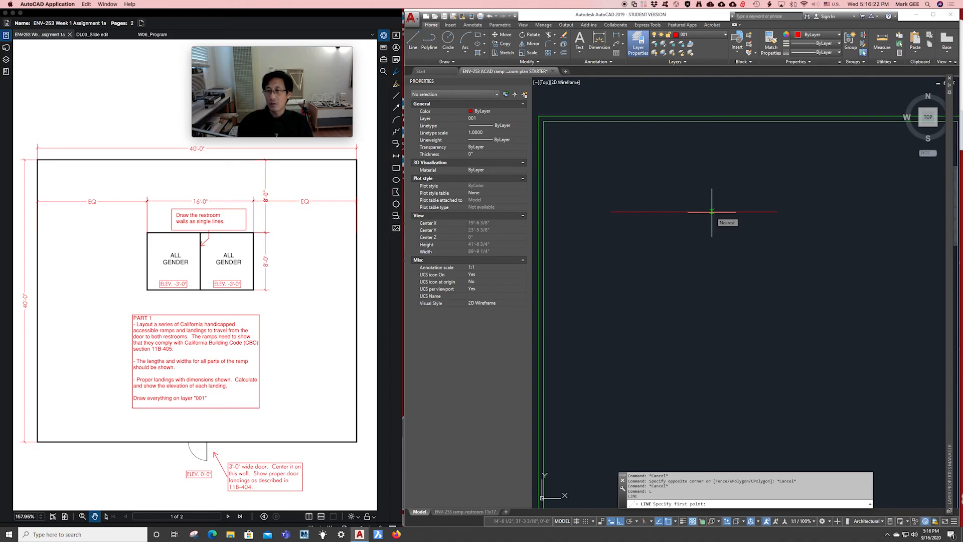
pyautogui.click(777, 212)
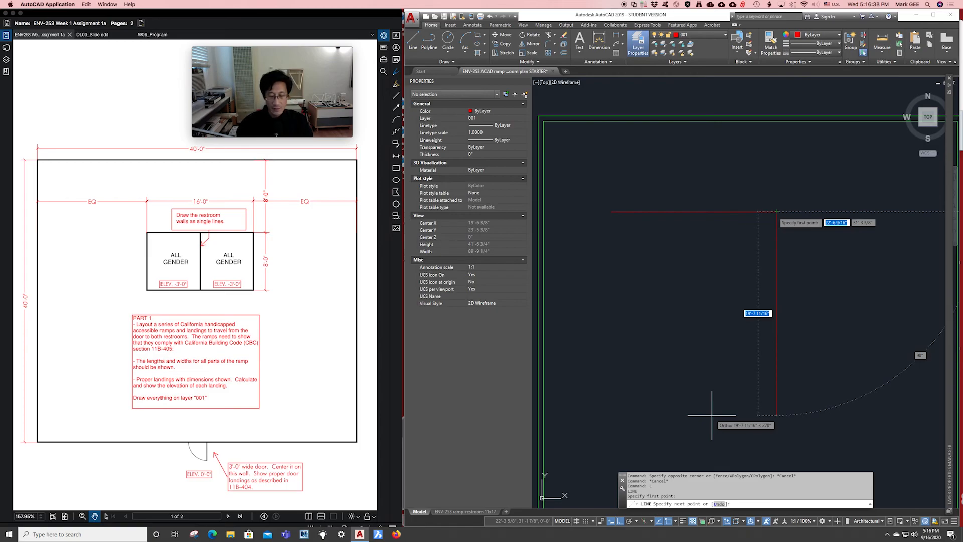
pyautogui.write('8')
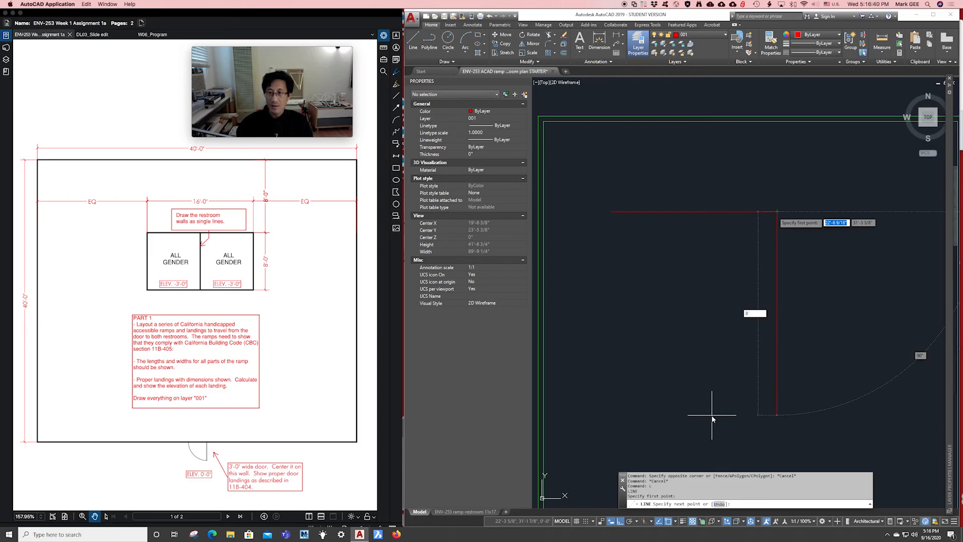
pyautogui.press('Return')
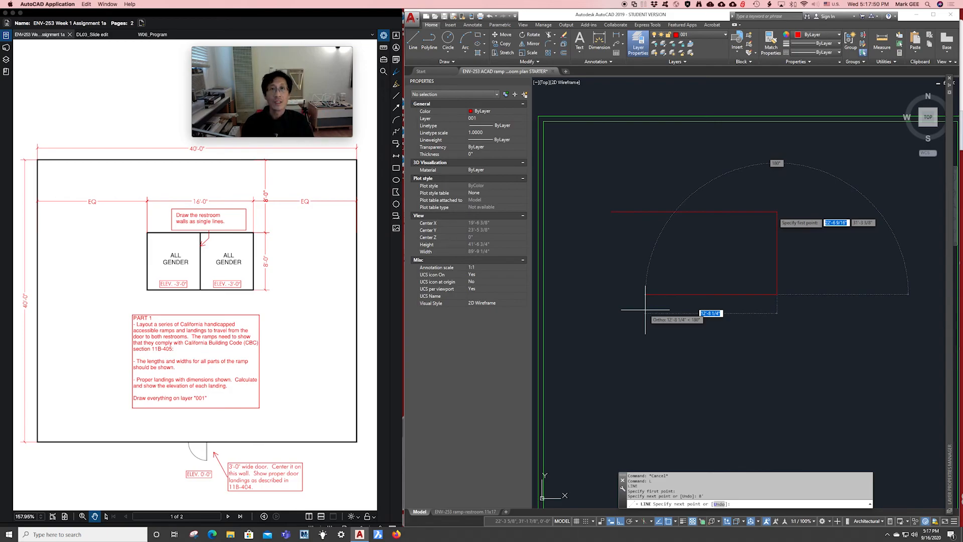
# Draw the 16' bottom wall and close the outline at the first line's left end.
pyautogui.write('16')
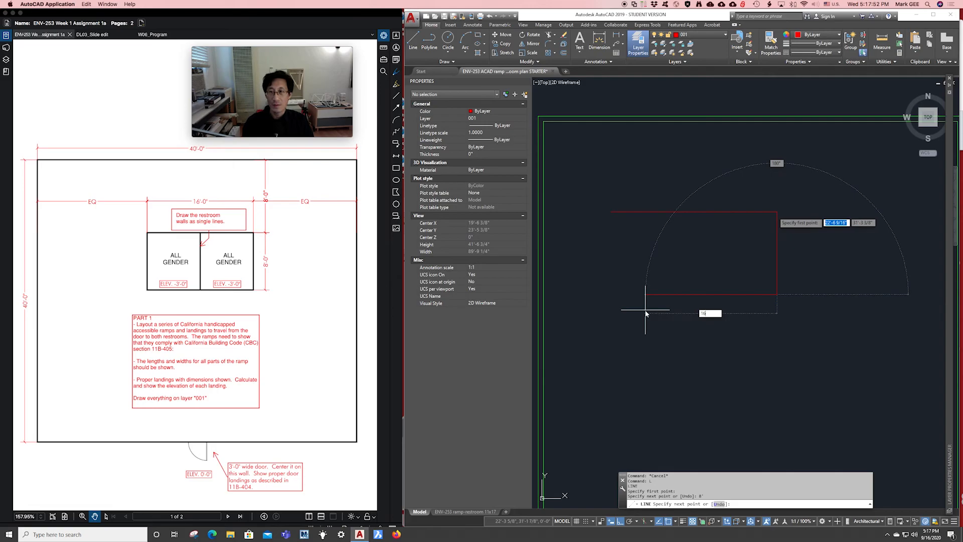
pyautogui.write("'")
pyautogui.press('Return')
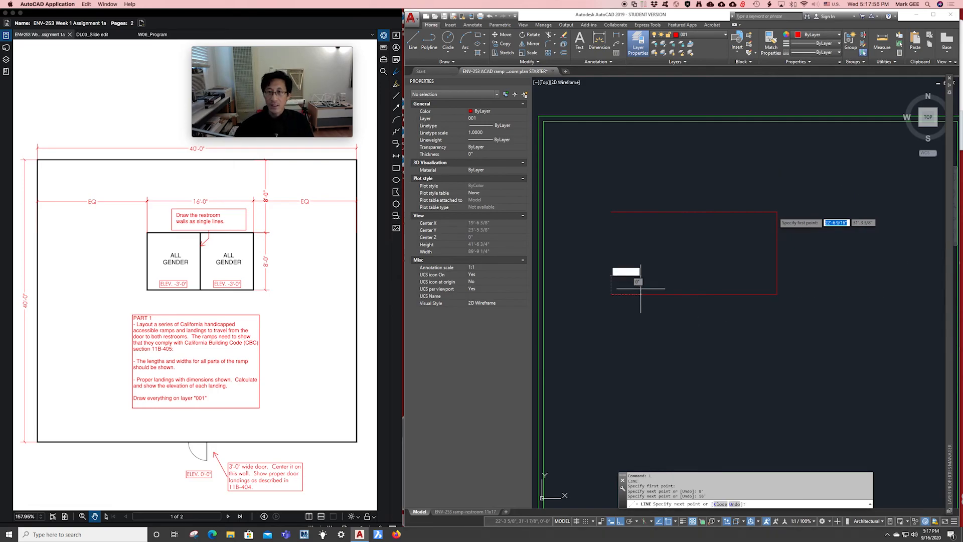
pyautogui.click(610, 213)
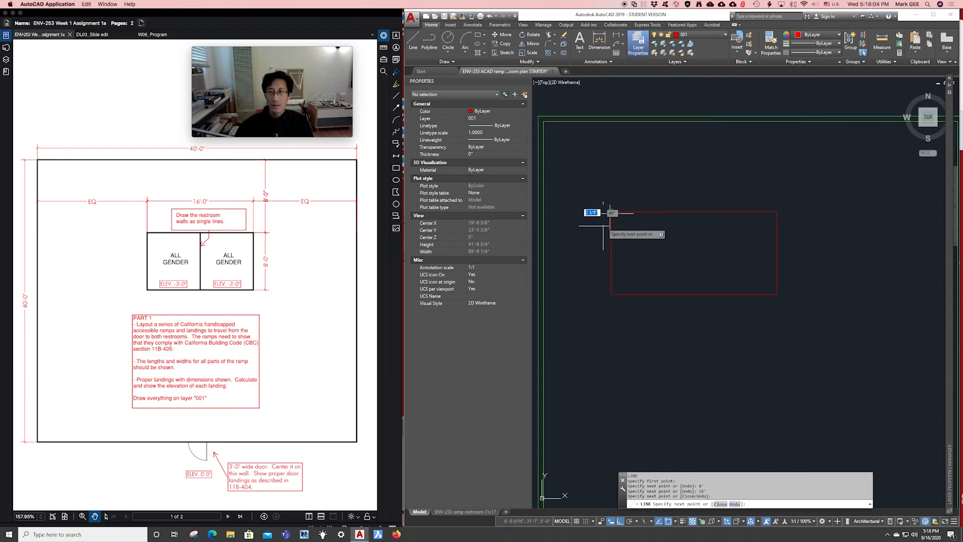
pyautogui.press('F8')
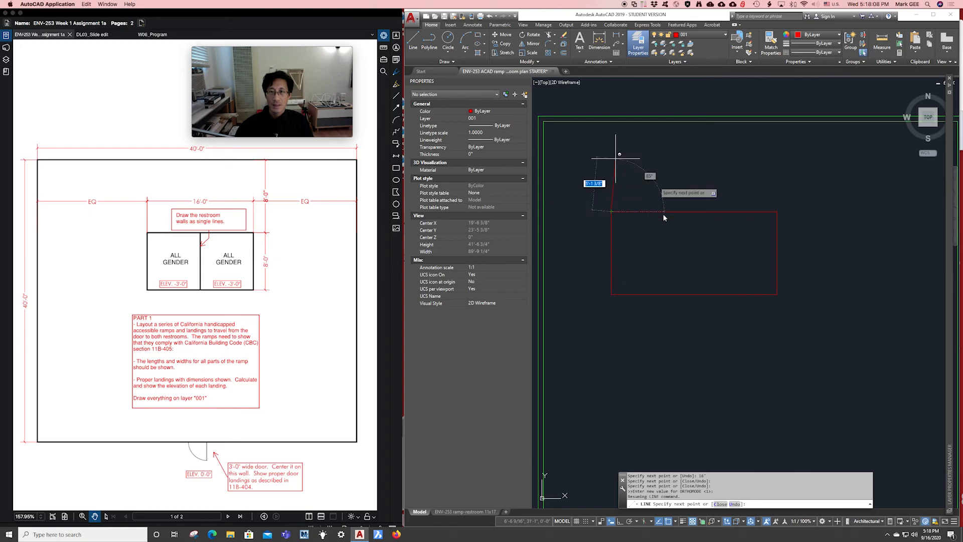
pyautogui.press('Escape')
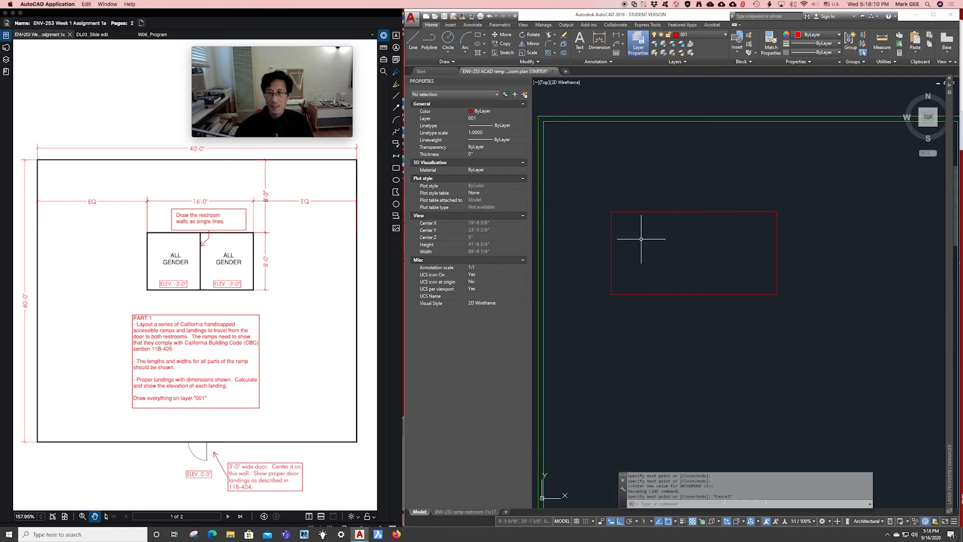
pyautogui.scroll(-4, 657, 244)
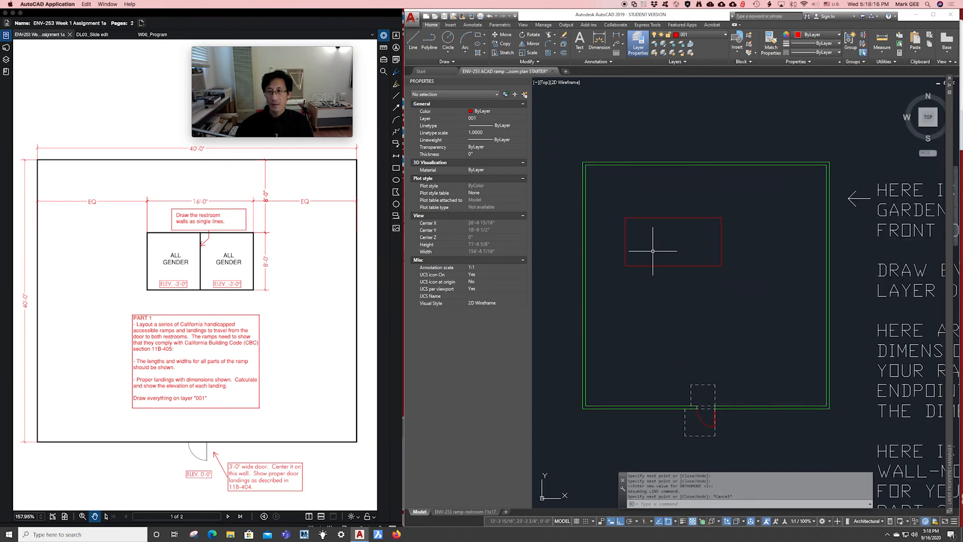
pyautogui.scroll(3, 653, 249)
pyautogui.moveTo(653, 248)
pyautogui.mouseDown(button='middle')
pyautogui.moveTo(656, 231)
pyautogui.moveTo(671, 226)
pyautogui.moveTo(658, 227)
pyautogui.mouseUp(button='middle')
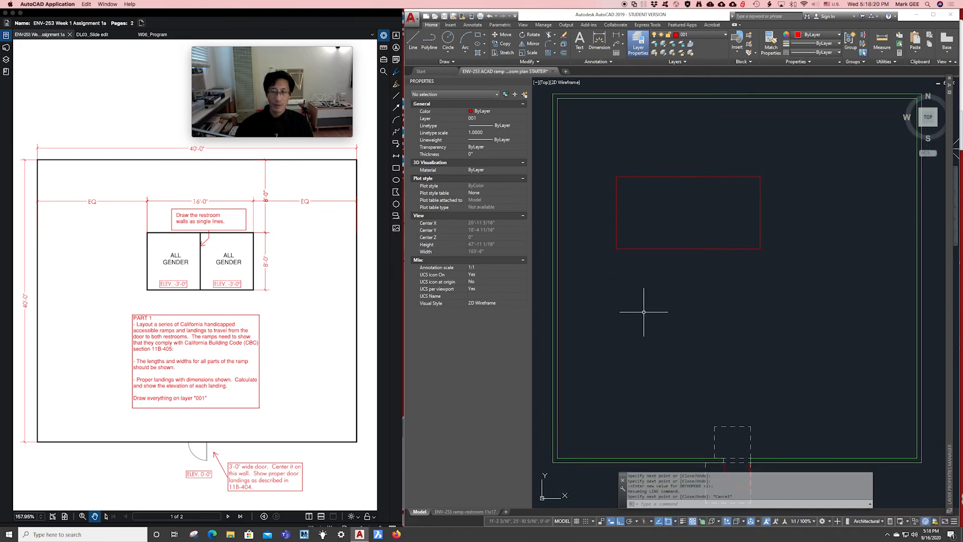
pyautogui.scroll(1, 645, 312)
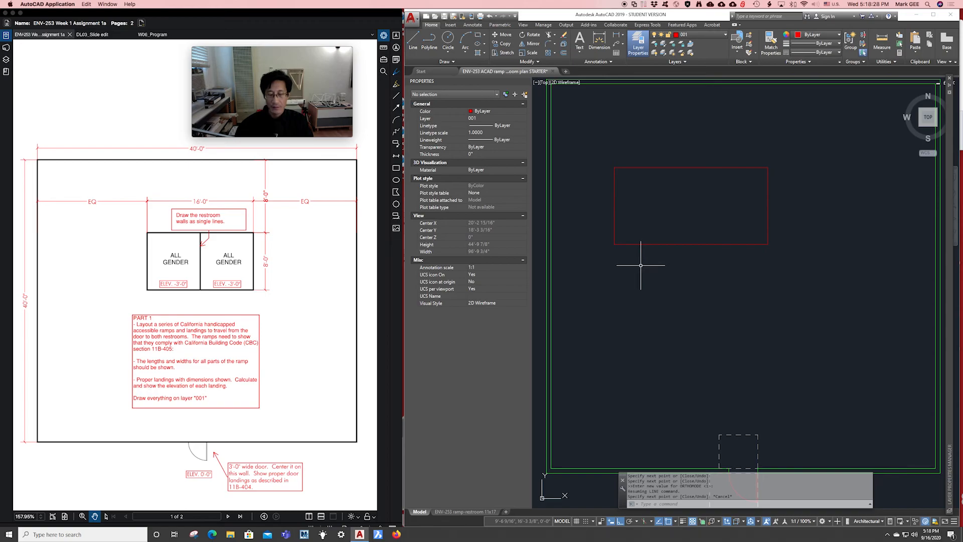
# Start a polyline below the restroom with a 16' top edge and 96" side, entering 16 next.
pyautogui.write('P')
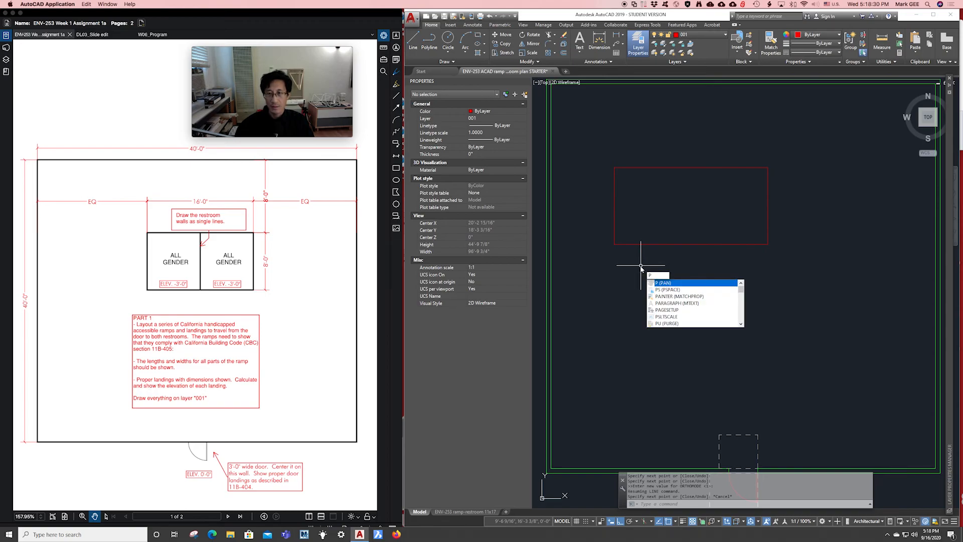
pyautogui.write('L')
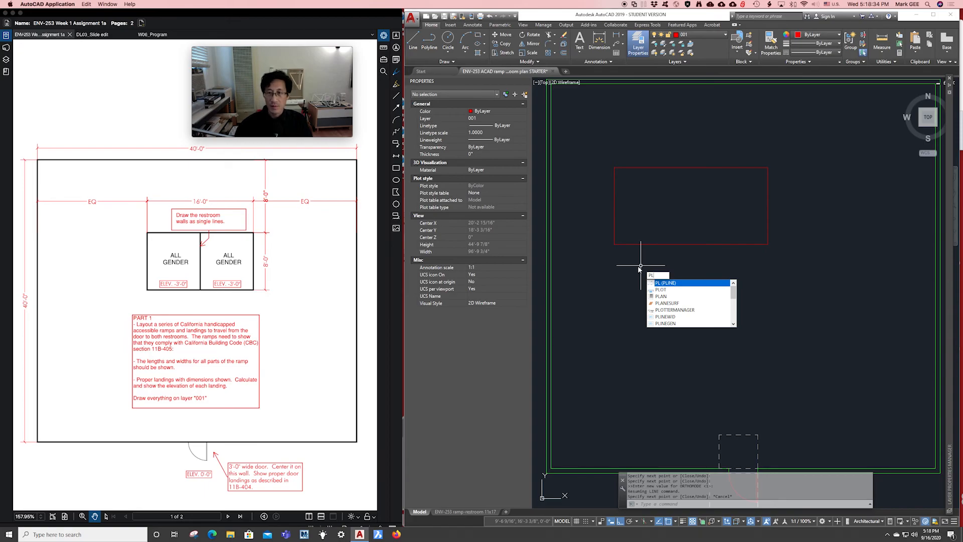
pyautogui.click(667, 285)
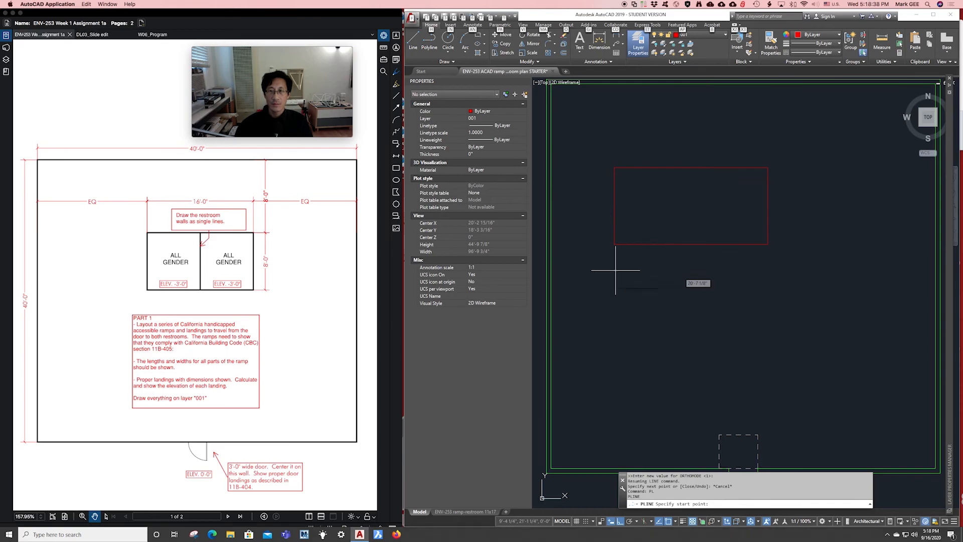
pyautogui.click(621, 291)
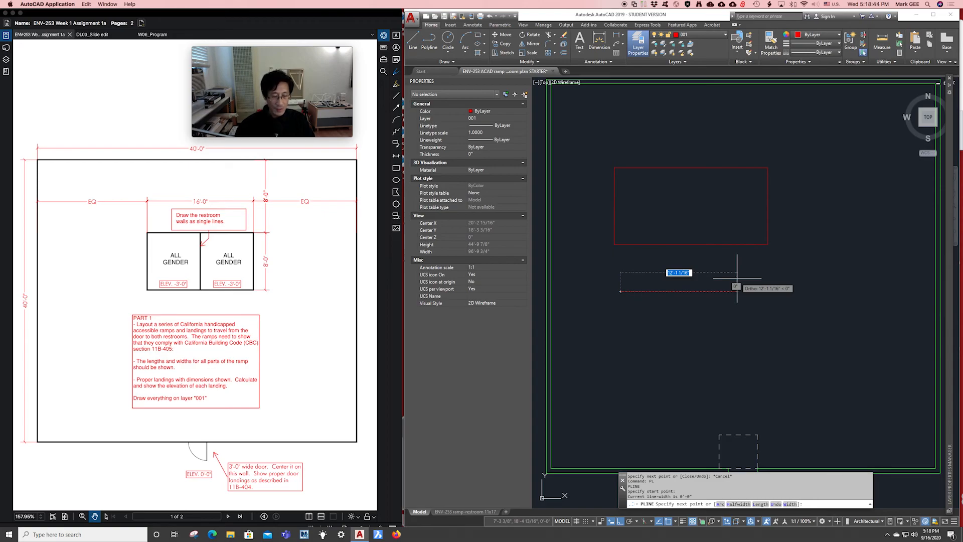
pyautogui.write('1')
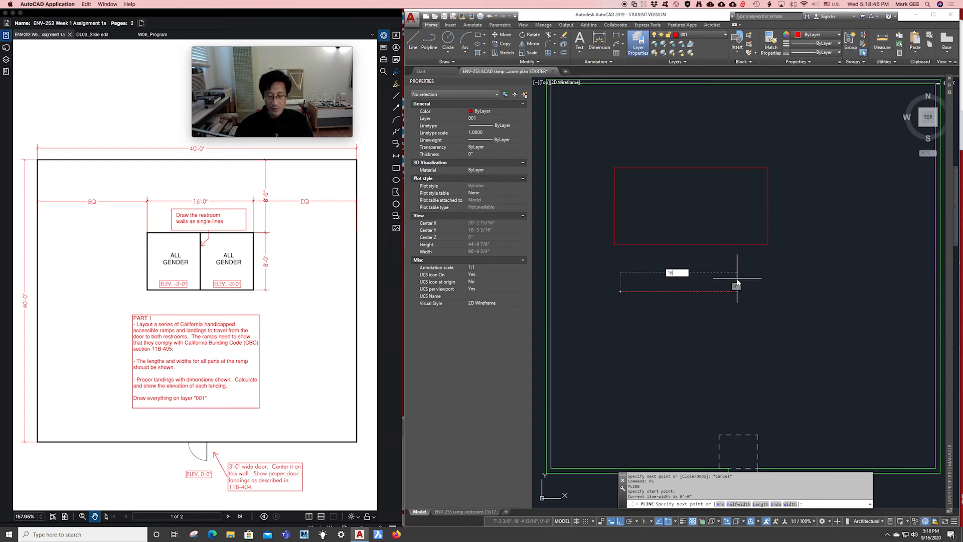
pyautogui.write("6'")
pyautogui.press('Return')
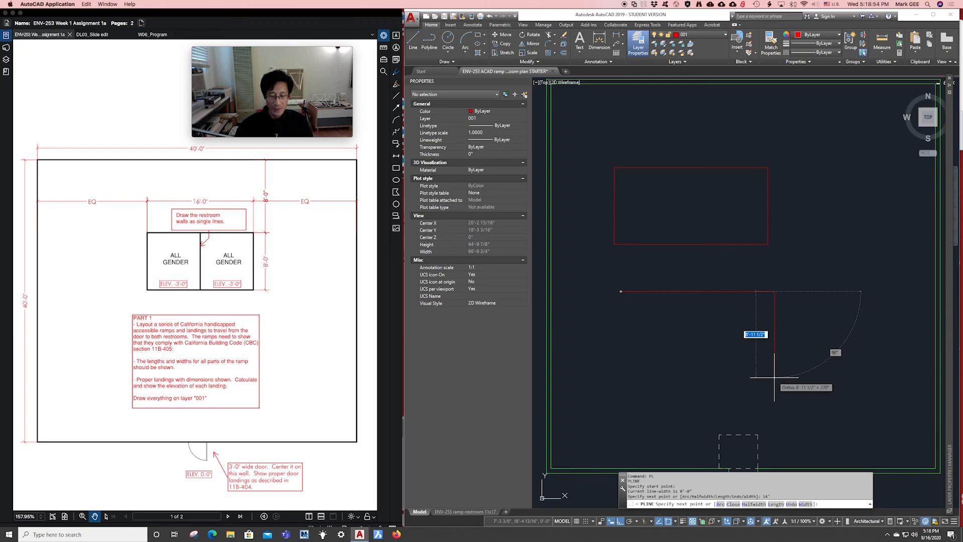
pyautogui.write('9')
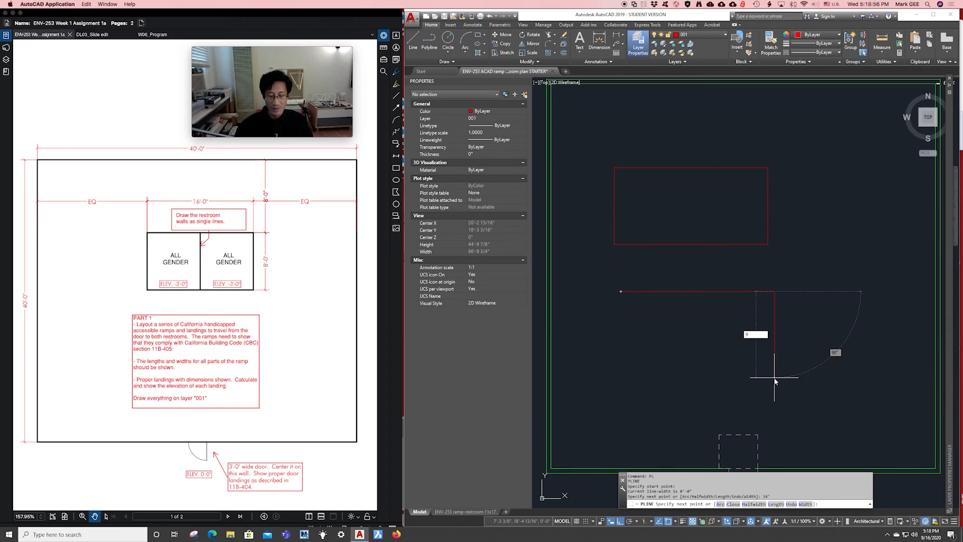
pyautogui.write('6')
pyautogui.press('Return')
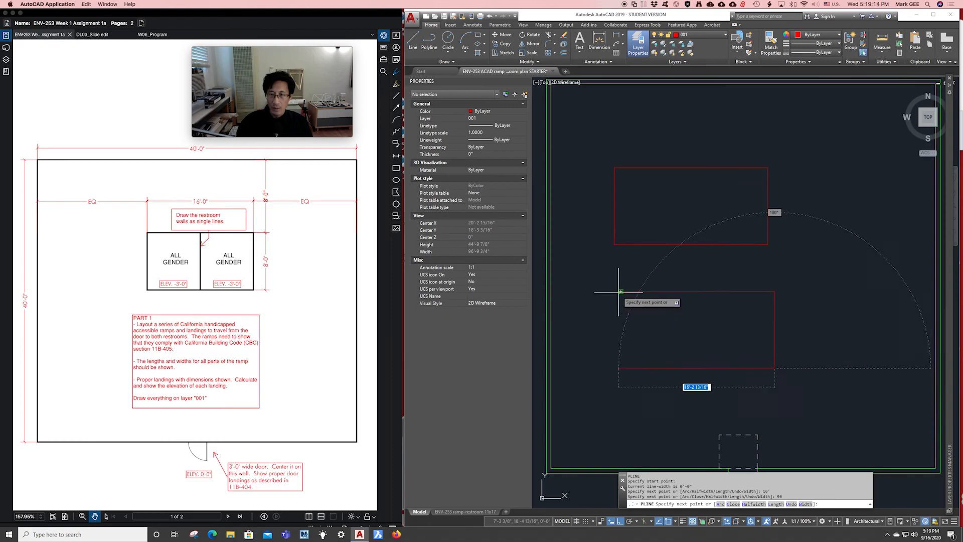
pyautogui.write('16')
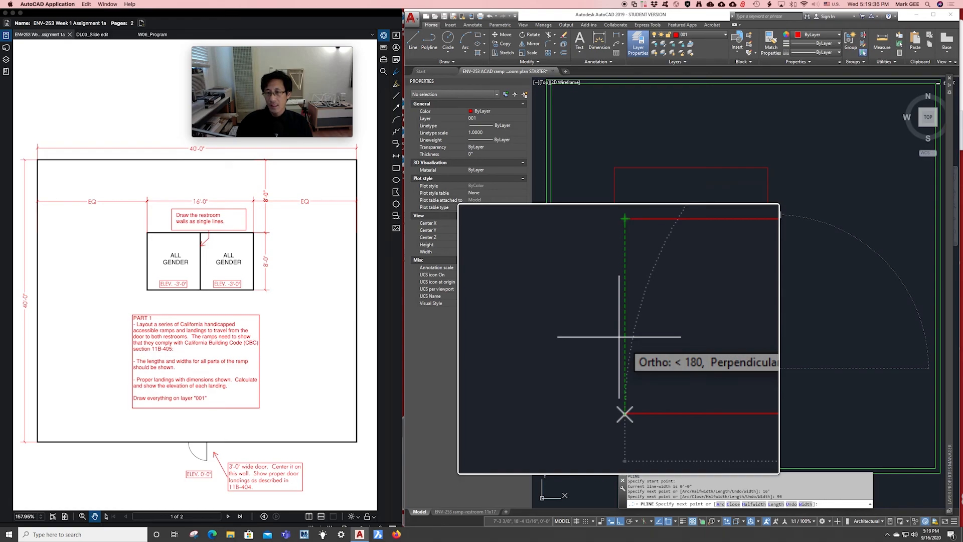
# End the bottom edge square under the start point and close the polyline with C.
pyautogui.click(619, 337)
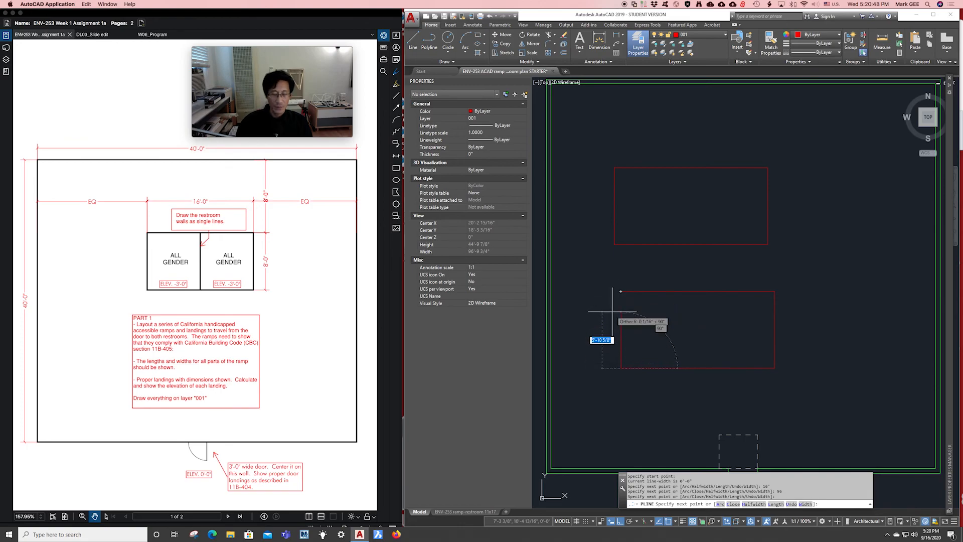
pyautogui.write('c')
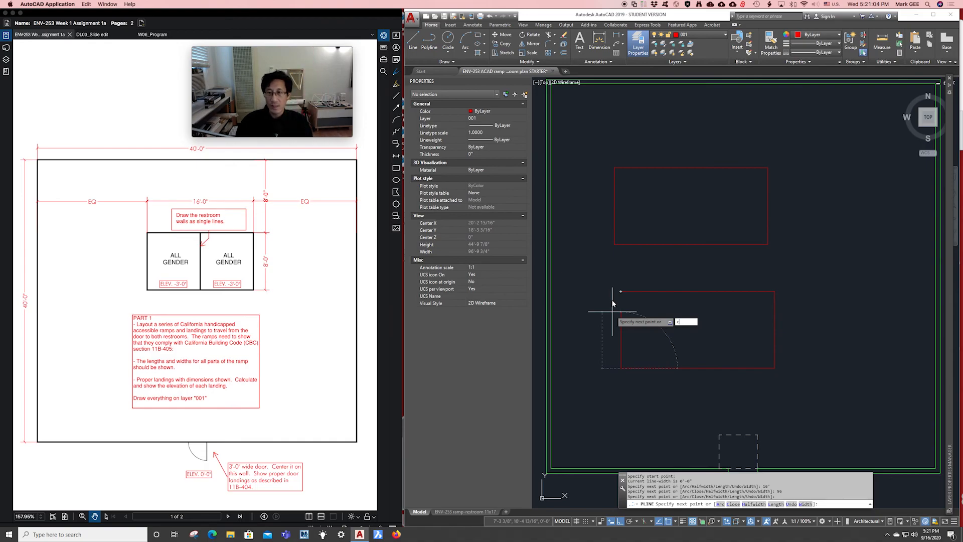
pyautogui.press('Return')
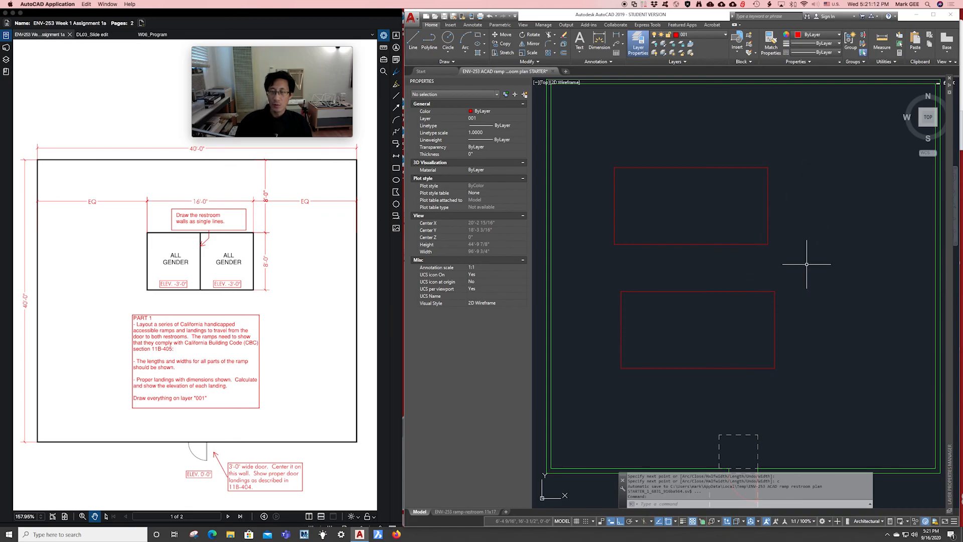
pyautogui.click(821, 227)
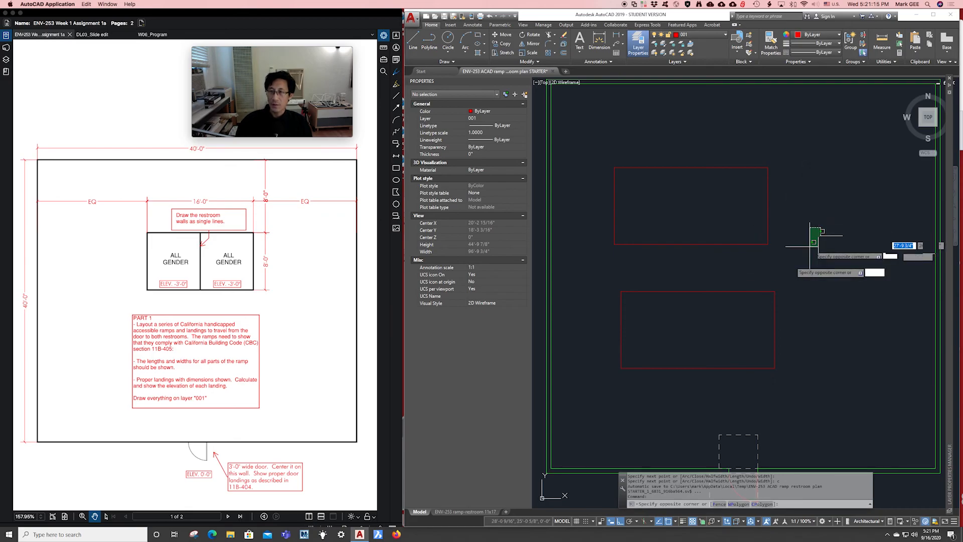
pyautogui.click(725, 308)
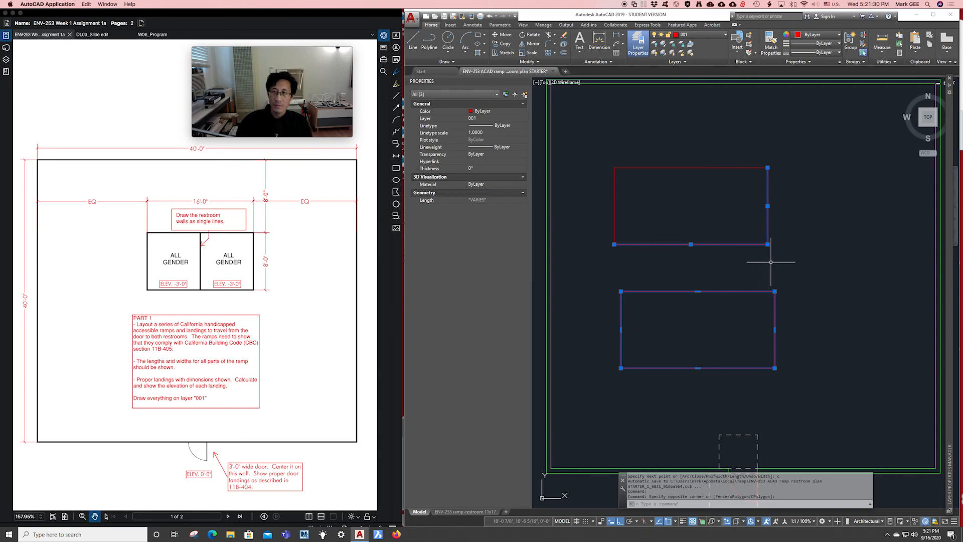
pyautogui.press('Escape')
pyautogui.press('Escape')
pyautogui.moveTo(723, 237)
pyautogui.mouseDown(button='middle')
pyautogui.moveTo(709, 241)
pyautogui.moveTo(709, 221)
pyautogui.moveTo(733, 215)
pyautogui.moveTo(717, 232)
pyautogui.moveTo(716, 254)
pyautogui.moveTo(699, 251)
pyautogui.moveTo(696, 267)
pyautogui.mouseUp(button='middle')
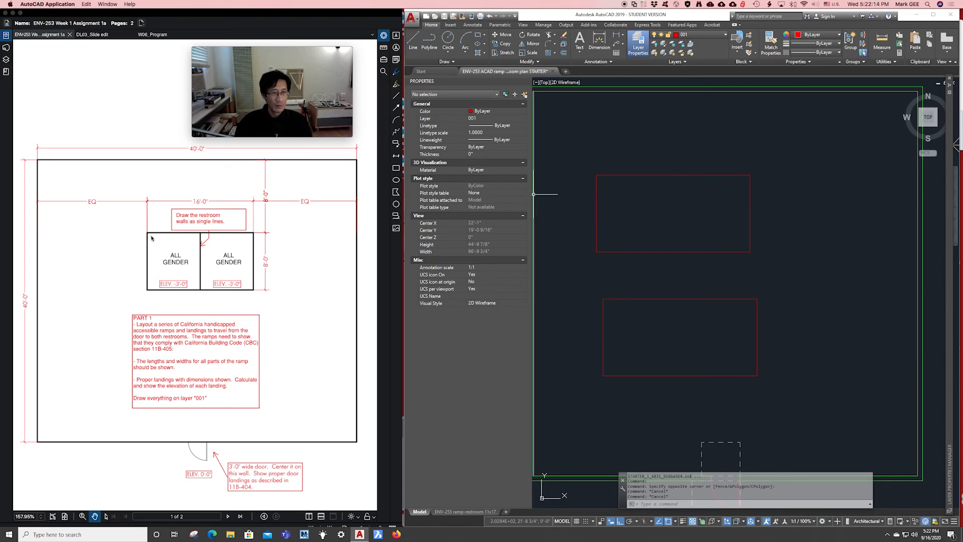
pyautogui.press('alt+super+8')
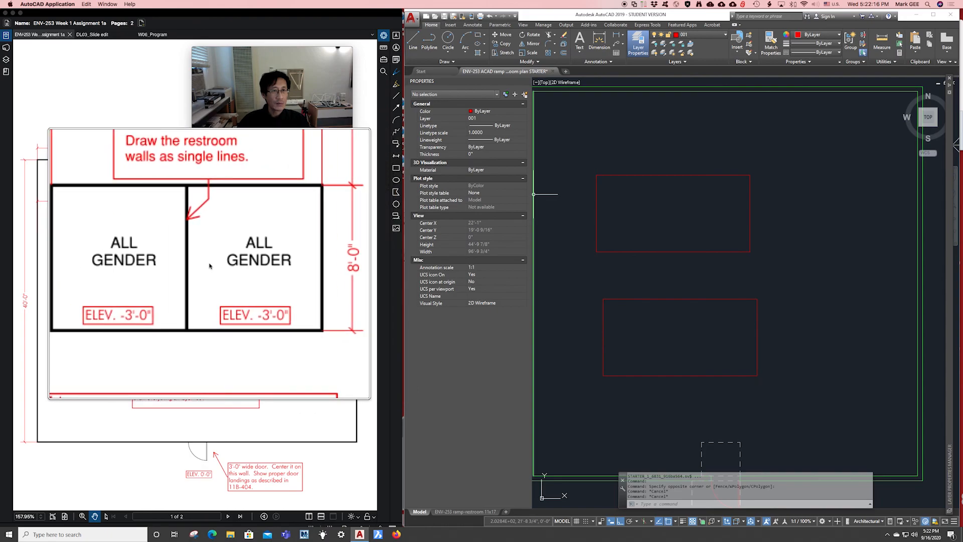
pyautogui.press('alt+super+8')
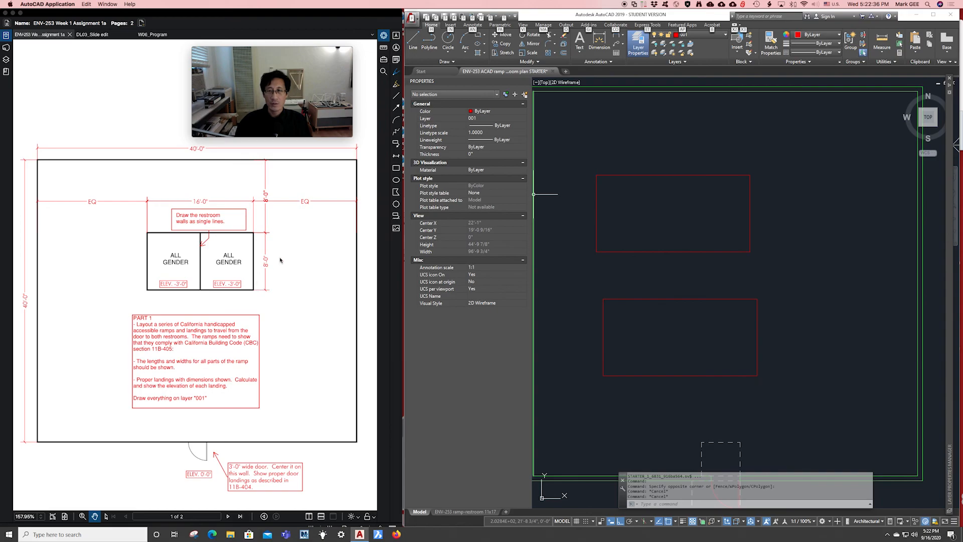
pyautogui.scroll(-1, 674, 226)
pyautogui.scroll(-3, 674, 226)
pyautogui.moveTo(681, 273)
pyautogui.mouseDown(button='middle')
pyautogui.moveTo(705, 258)
pyautogui.moveTo(850, 266)
pyautogui.mouseUp(button='middle')
pyautogui.moveTo(598, 238); pyautogui.dragTo(612, 243, button='middle')
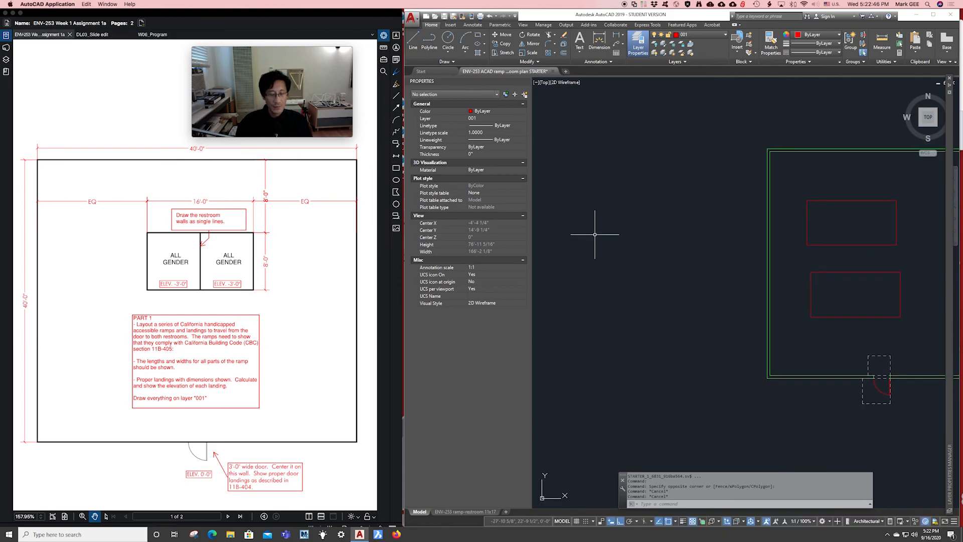
pyautogui.write('re')
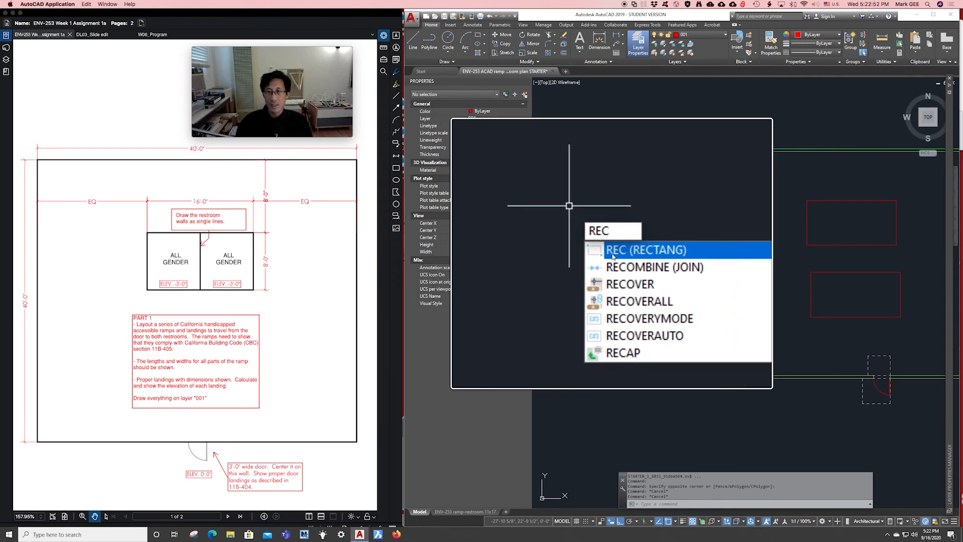
pyautogui.press('Return')
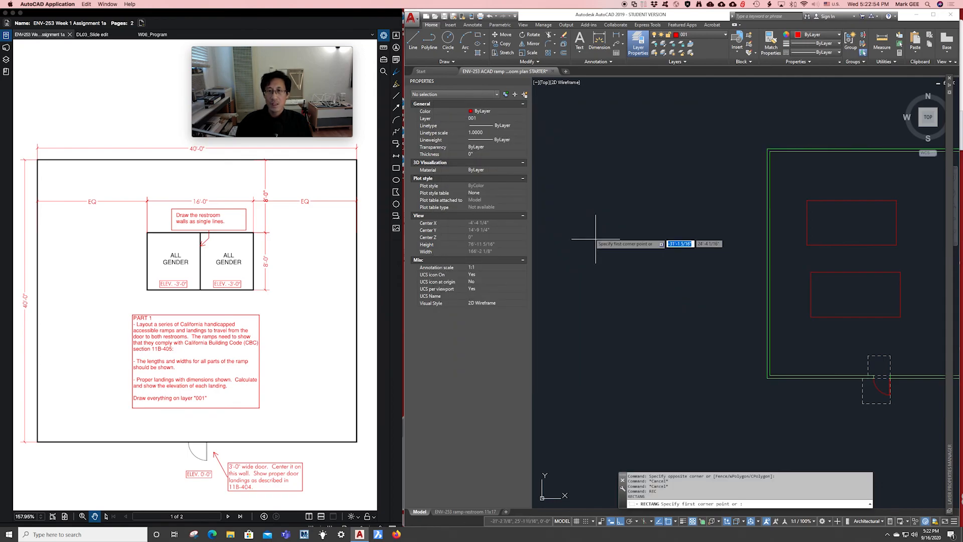
pyautogui.click(594, 220)
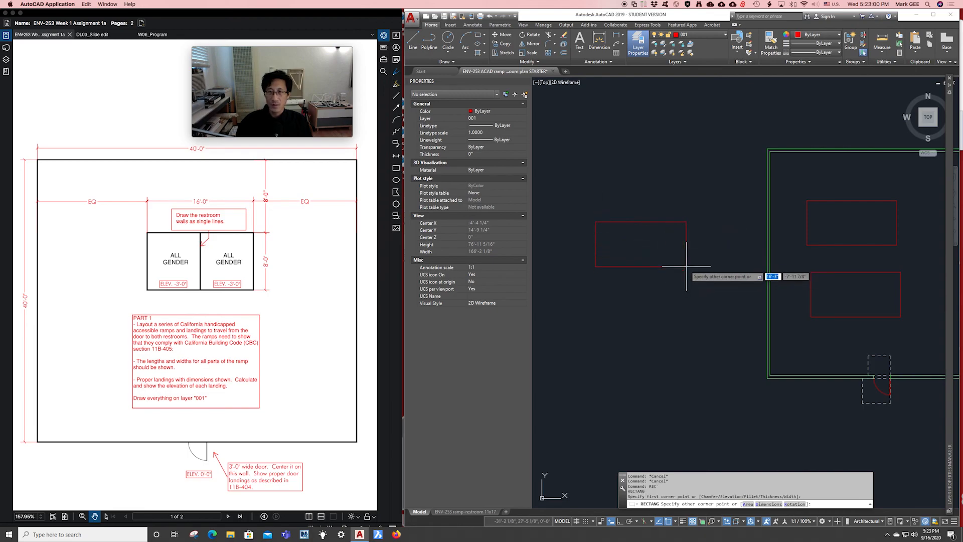
pyautogui.press('alt+super+8')
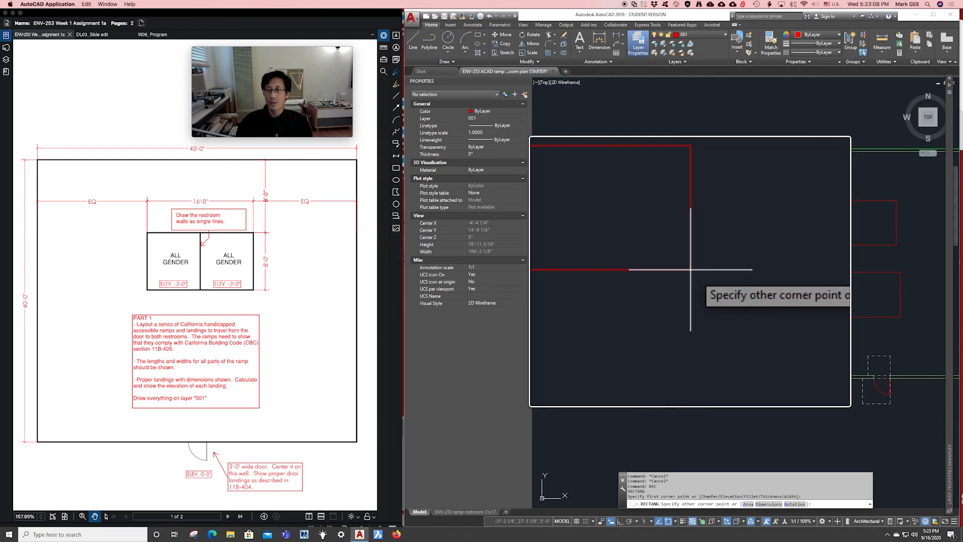
pyautogui.press('alt+super+8')
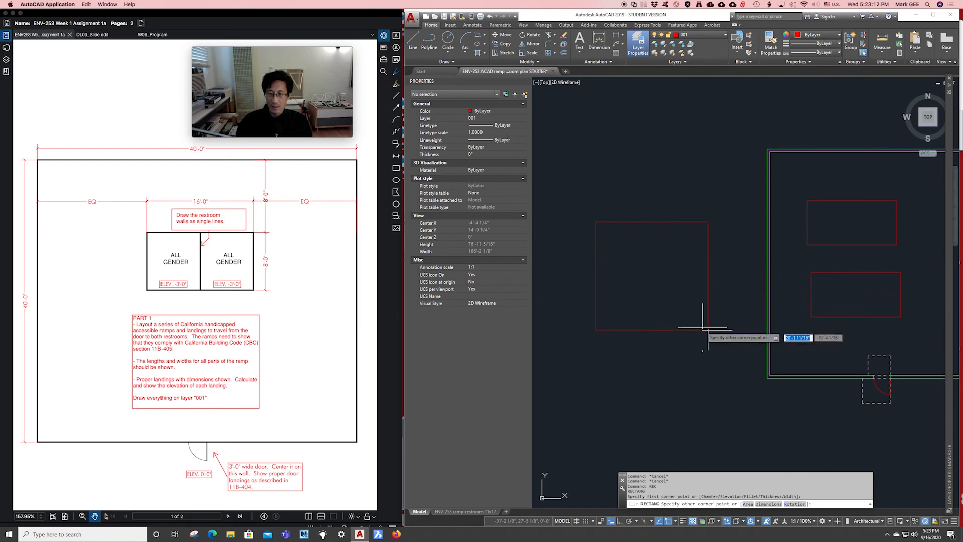
pyautogui.press('alt+super+8')
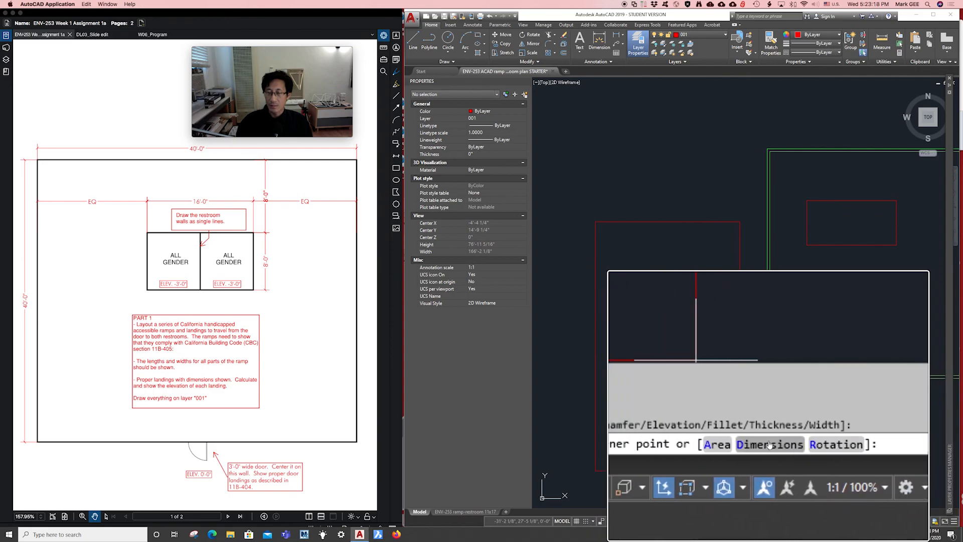
pyautogui.press('alt+super+8')
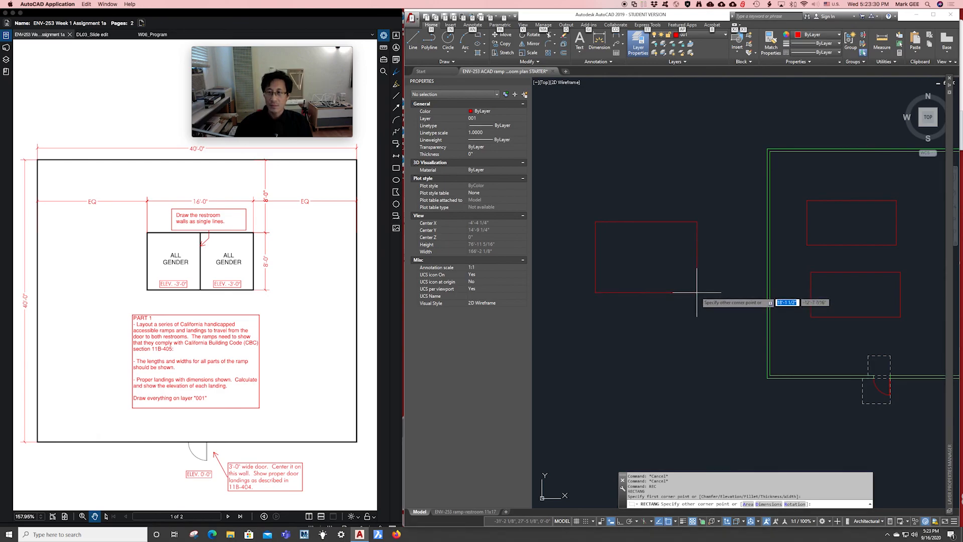
pyautogui.press('F8')
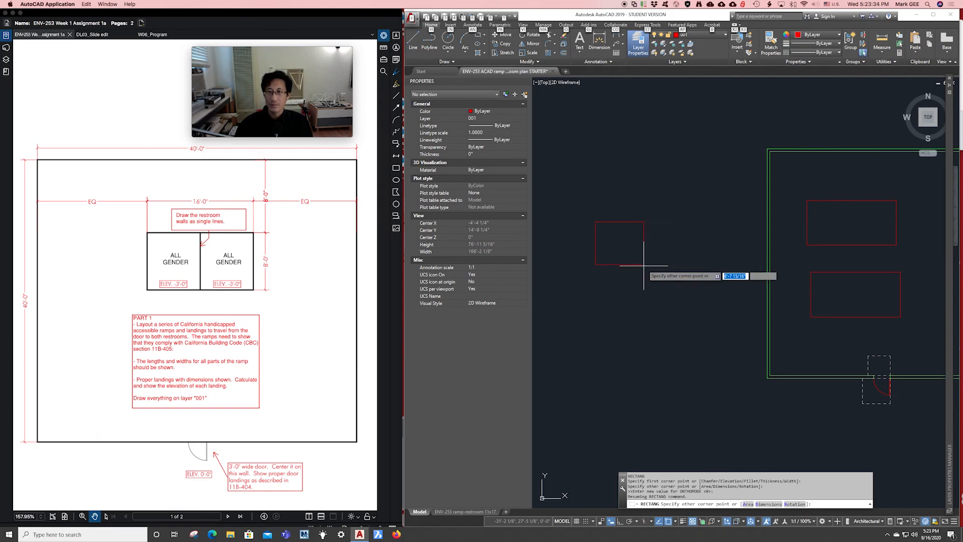
pyautogui.press('Escape')
pyautogui.press('Escape')
pyautogui.click(626, 231)
pyautogui.press('Escape')
pyautogui.press('Escape')
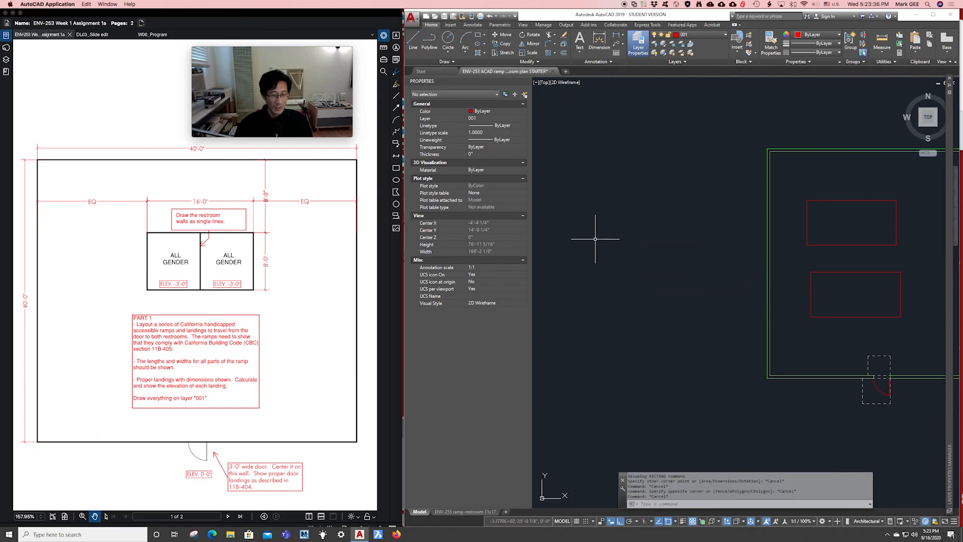
pyautogui.write('re')
pyautogui.press('Return')
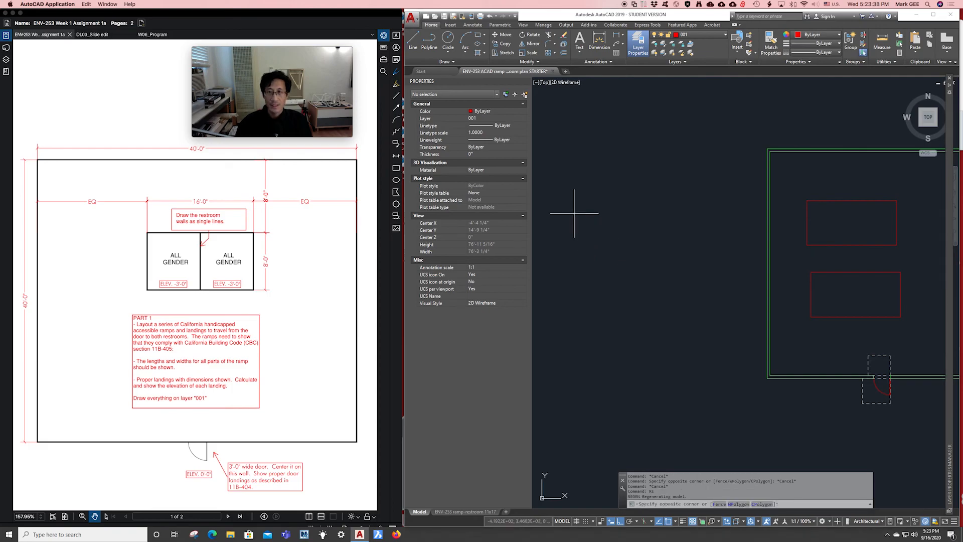
pyautogui.click(575, 215)
pyautogui.press('Escape')
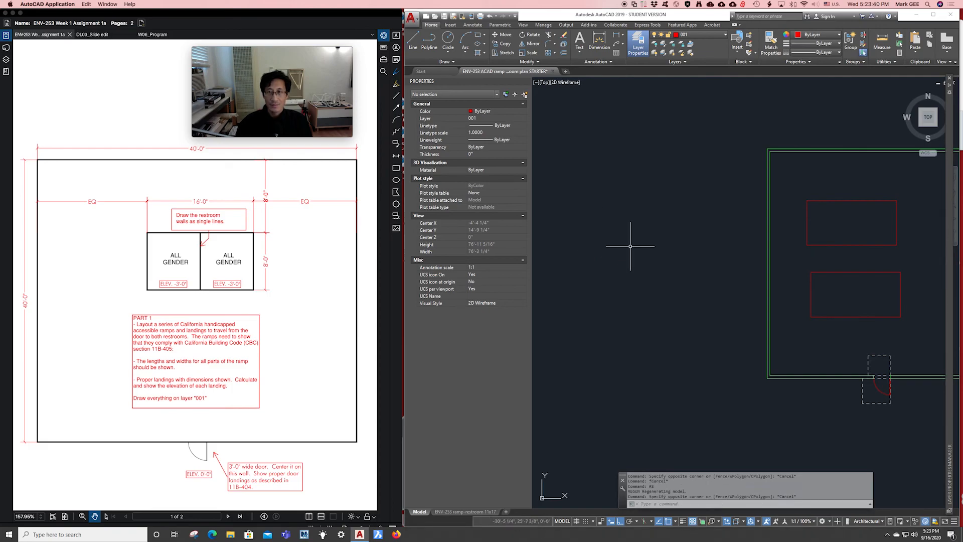
pyautogui.write('rec')
pyautogui.press('Return')
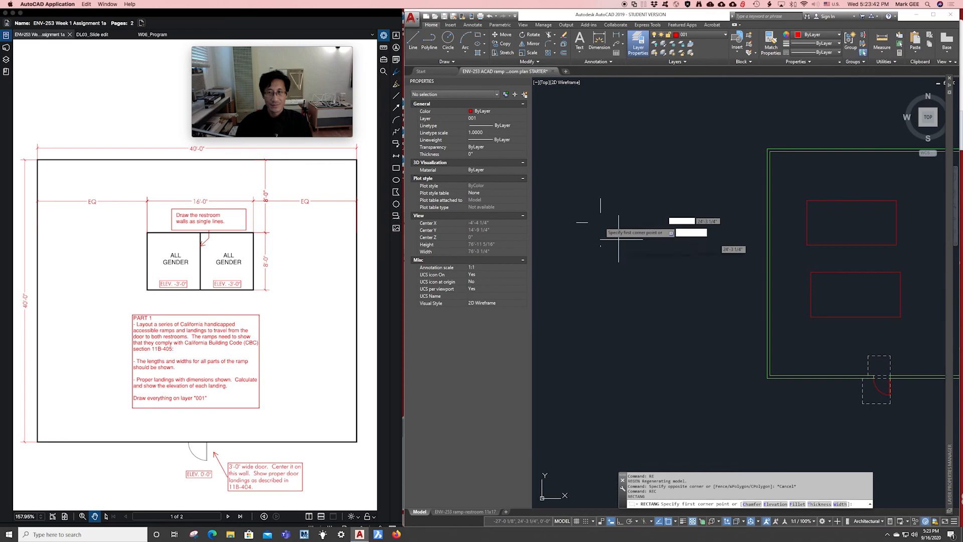
pyautogui.click(585, 208)
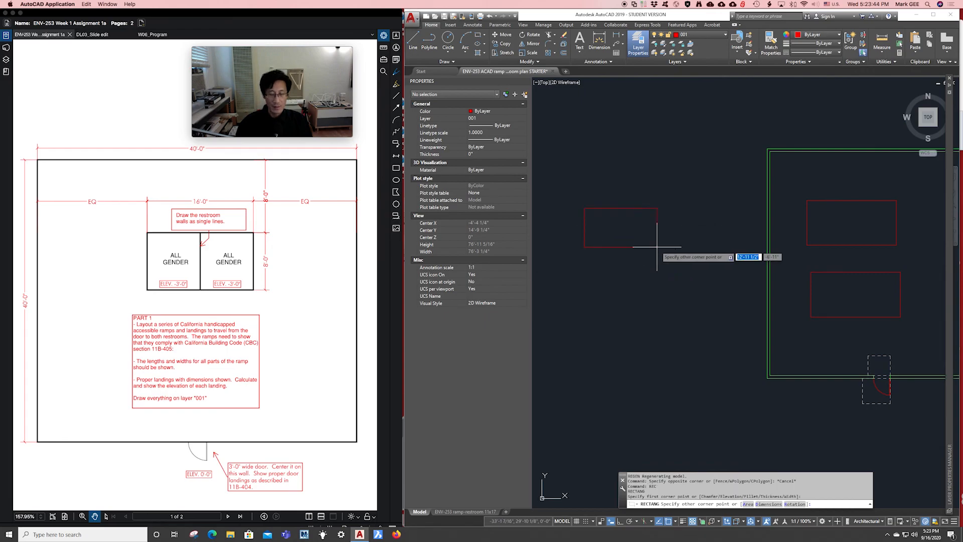
pyautogui.write('@')
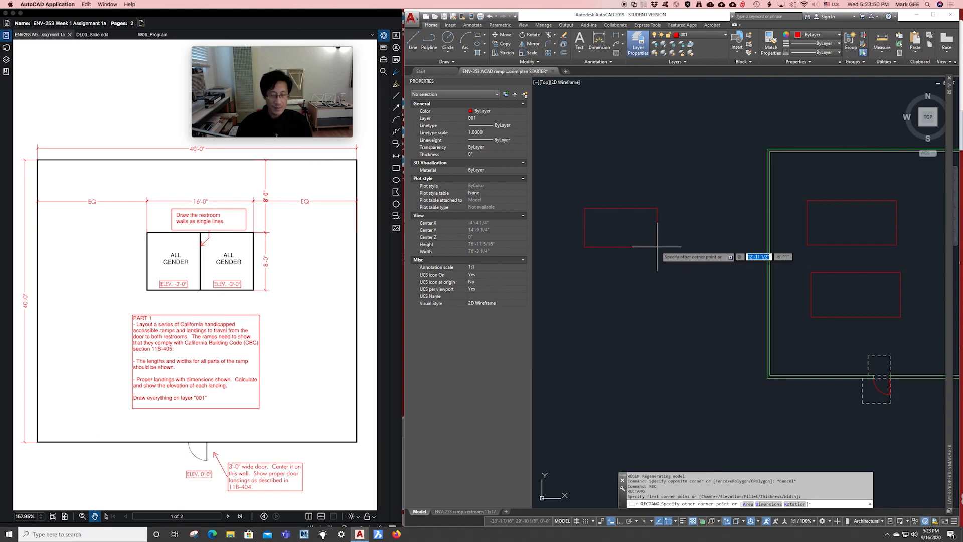
pyautogui.write('16')
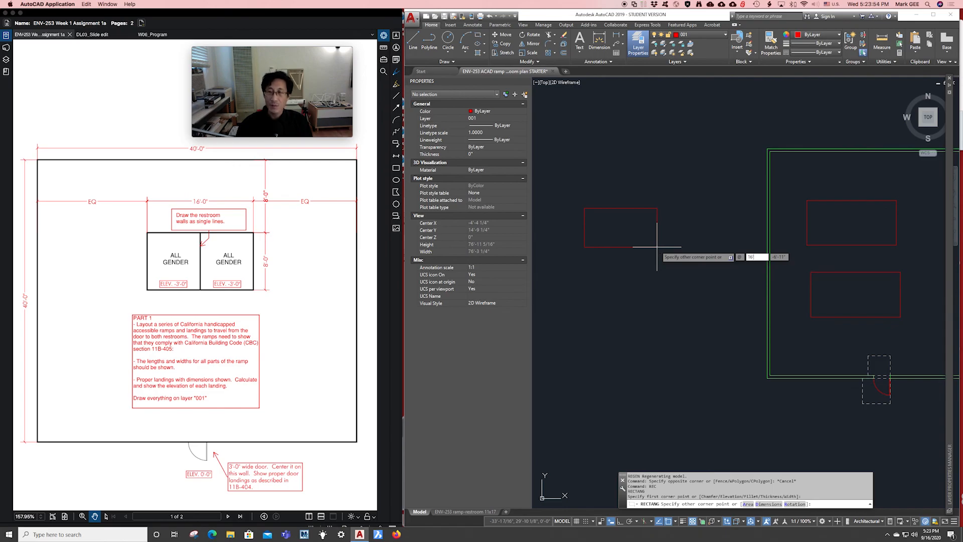
pyautogui.press('Tab')
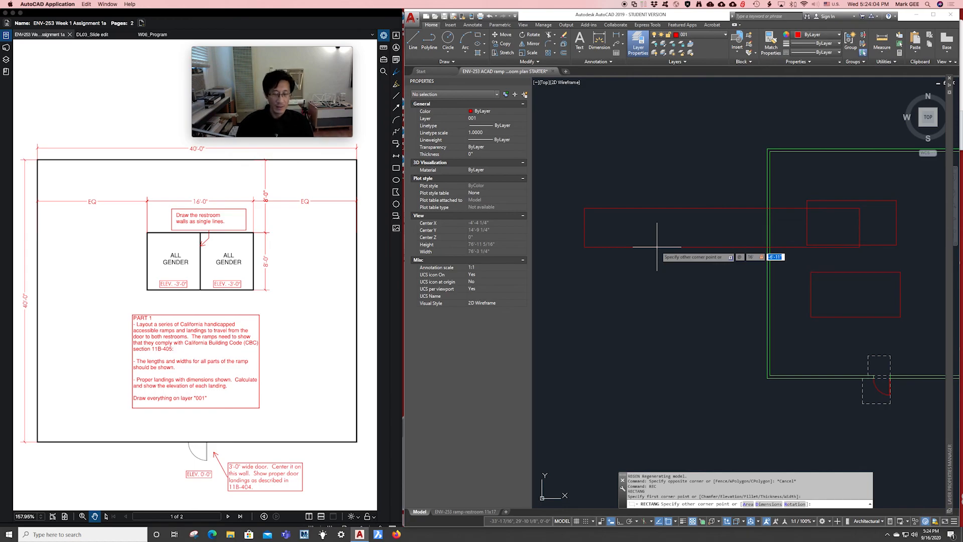
pyautogui.write('-8')
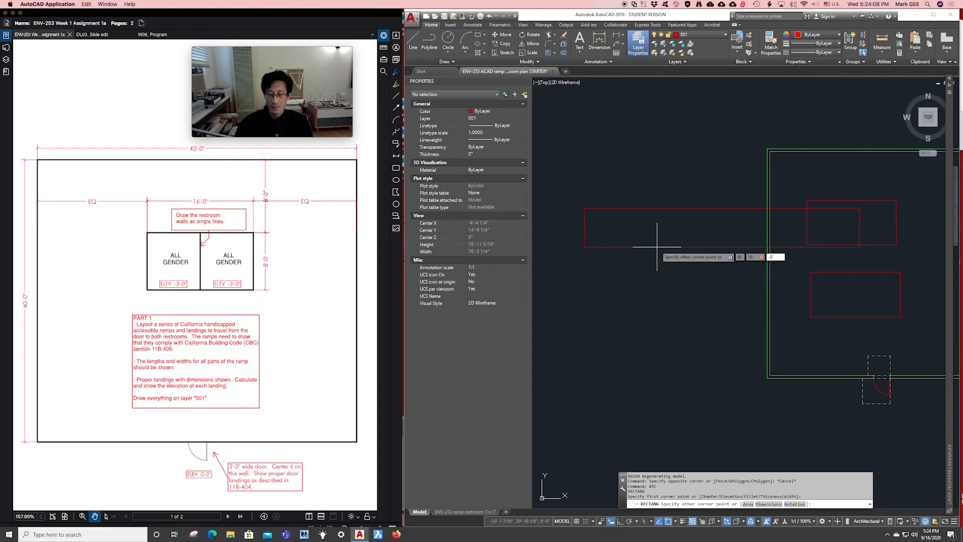
pyautogui.press('Return')
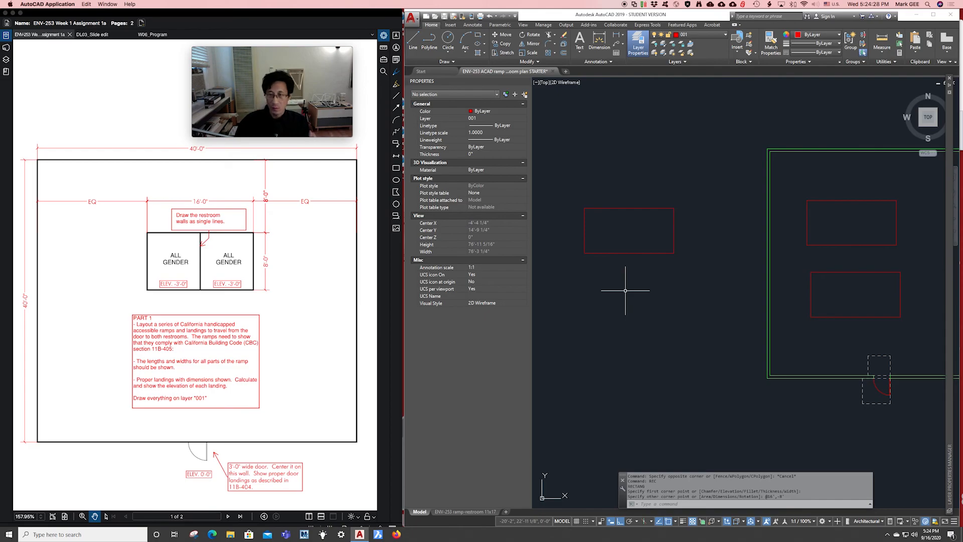
pyautogui.scroll(-5, 652, 289)
pyautogui.scroll(-3, 646, 290)
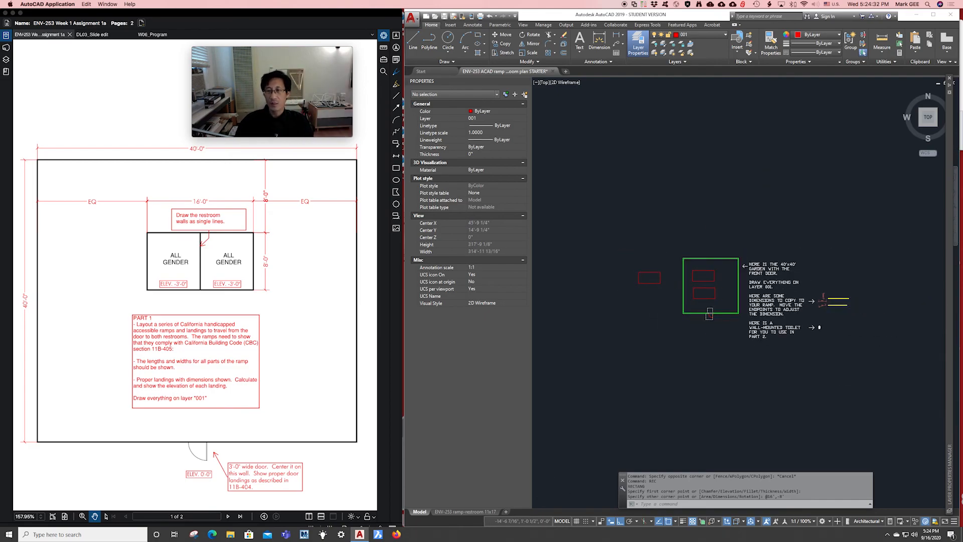
pyautogui.scroll(4, 664, 311)
pyautogui.scroll(1, 664, 311)
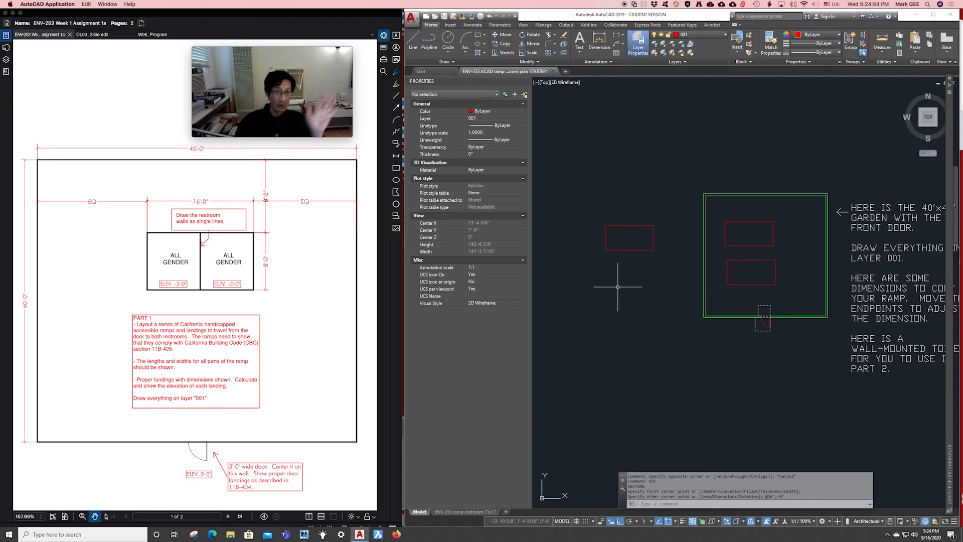
pyautogui.moveTo(650, 307); pyautogui.dragTo(626, 303, button='middle')
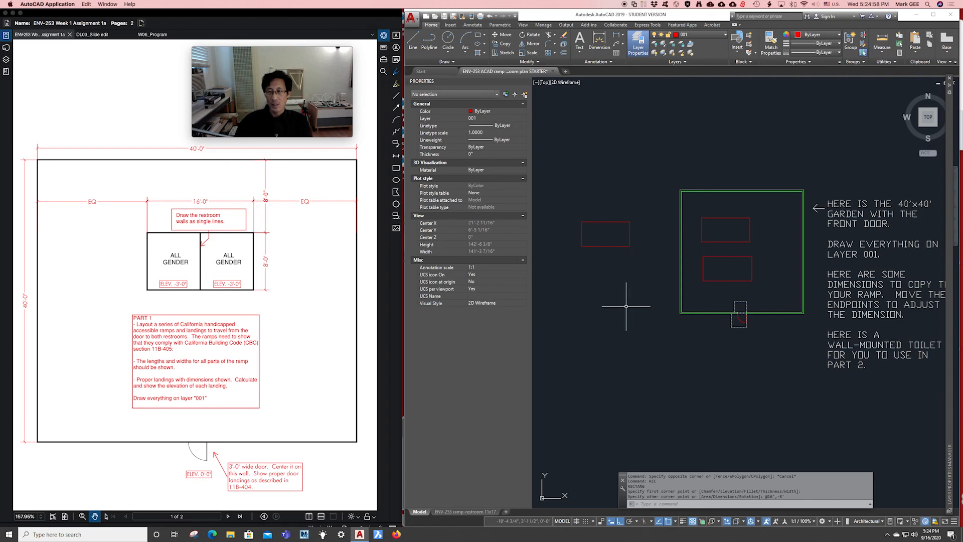
pyautogui.scroll(2, 623, 234)
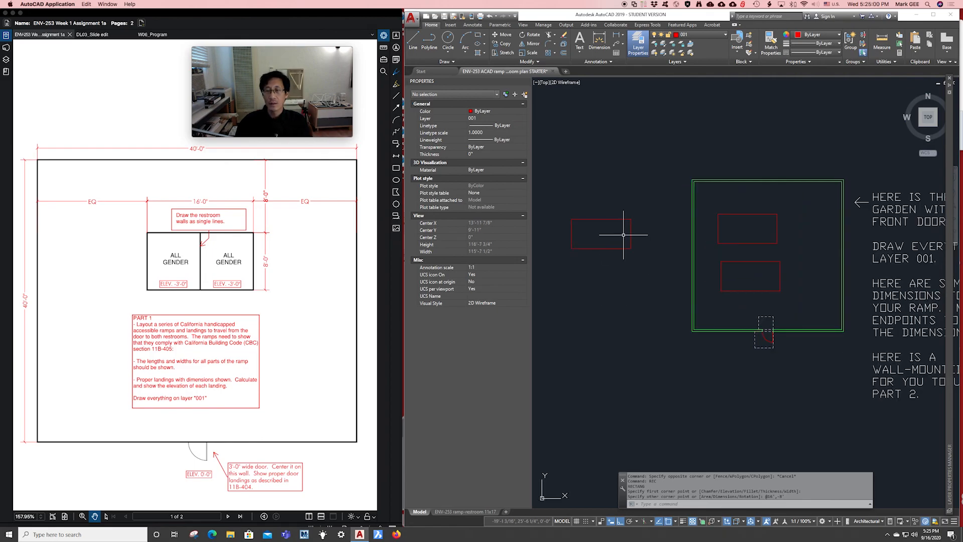
pyautogui.click(565, 207)
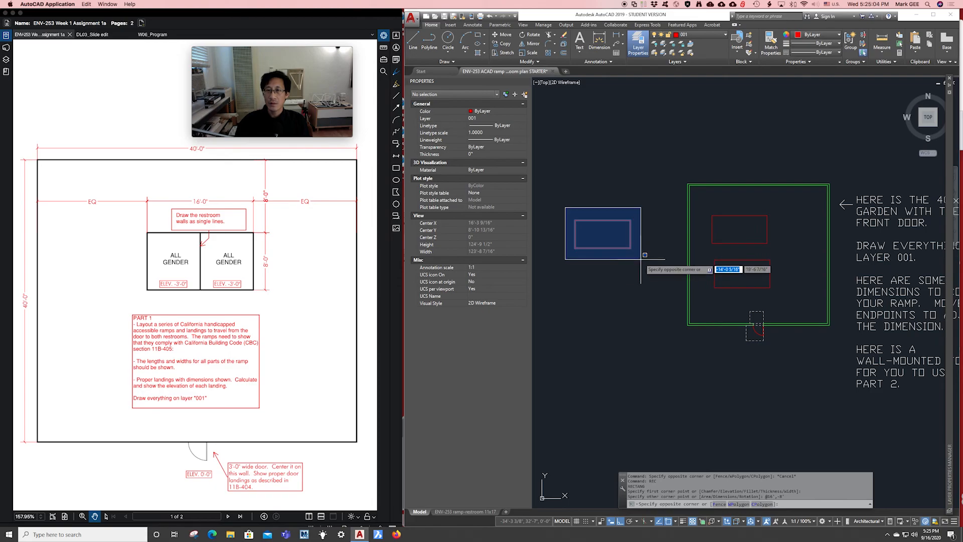
pyautogui.press('Escape')
pyautogui.press('Escape')
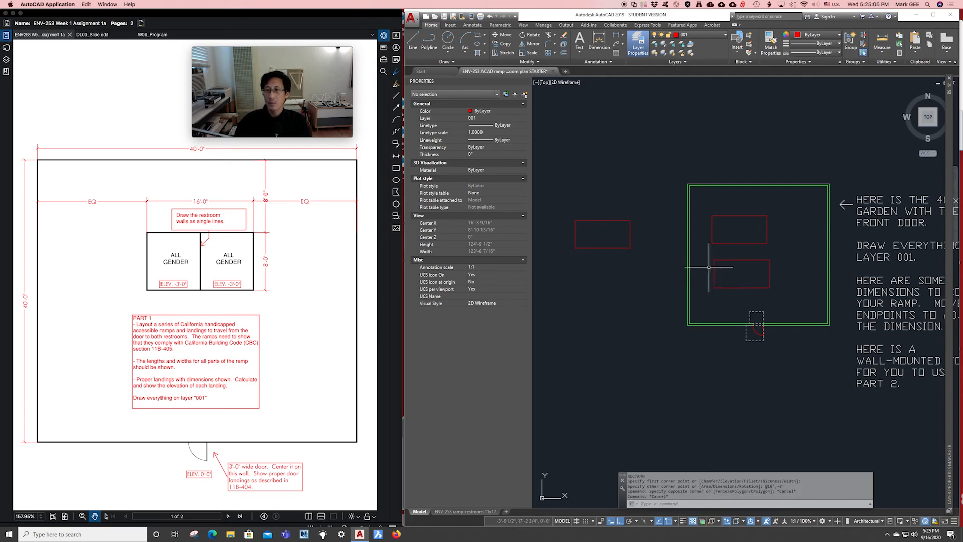
pyautogui.scroll(2, 710, 267)
pyautogui.moveTo(704, 258); pyautogui.dragTo(738, 238, button='middle')
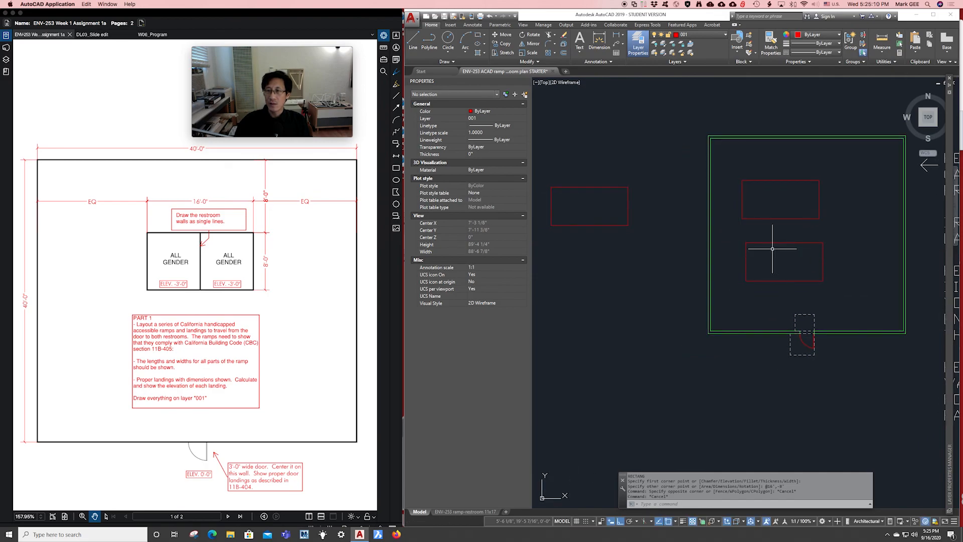
# Move the lower garden rectangle left to sit below the new rectangle.
pyautogui.click(730, 230)
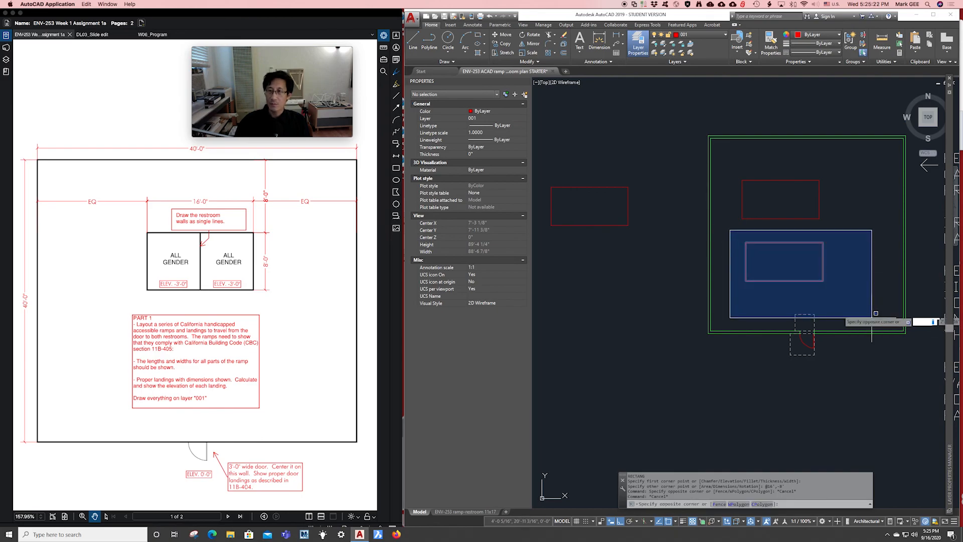
pyautogui.click(853, 288)
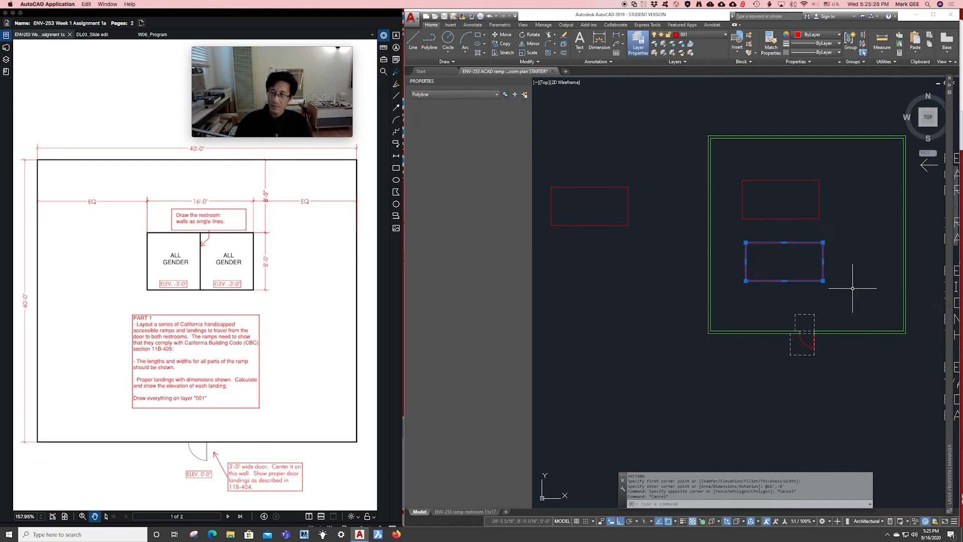
pyautogui.write('M')
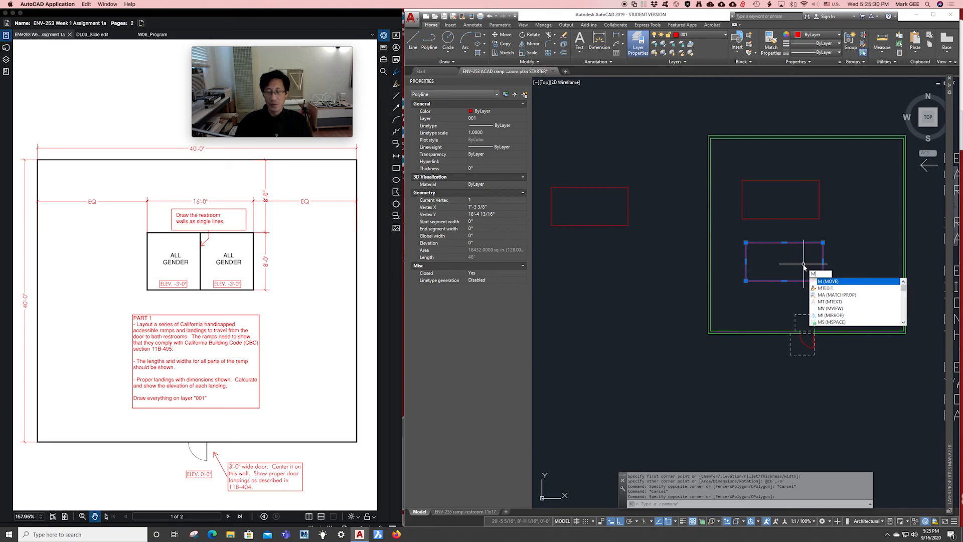
pyautogui.press('Return')
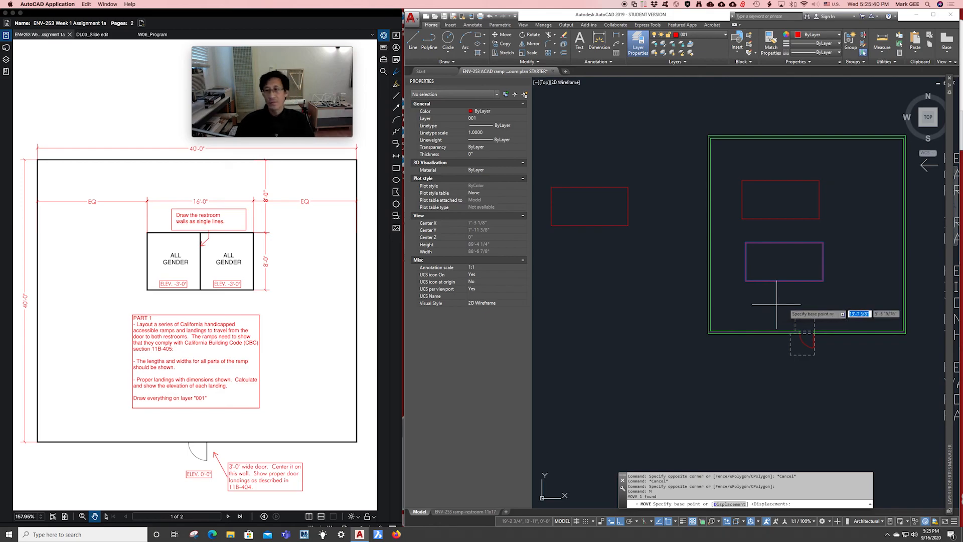
pyautogui.scroll(1, 743, 358)
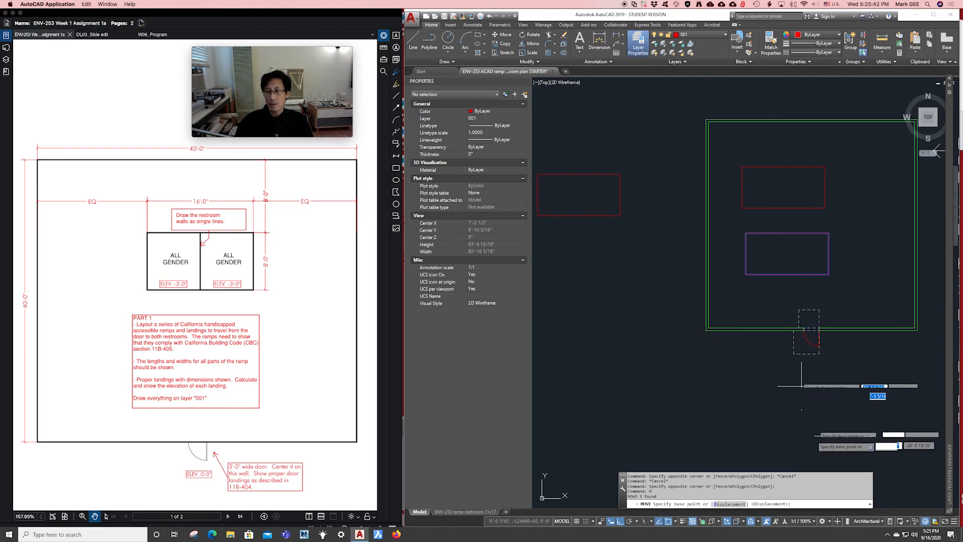
pyautogui.click(839, 413)
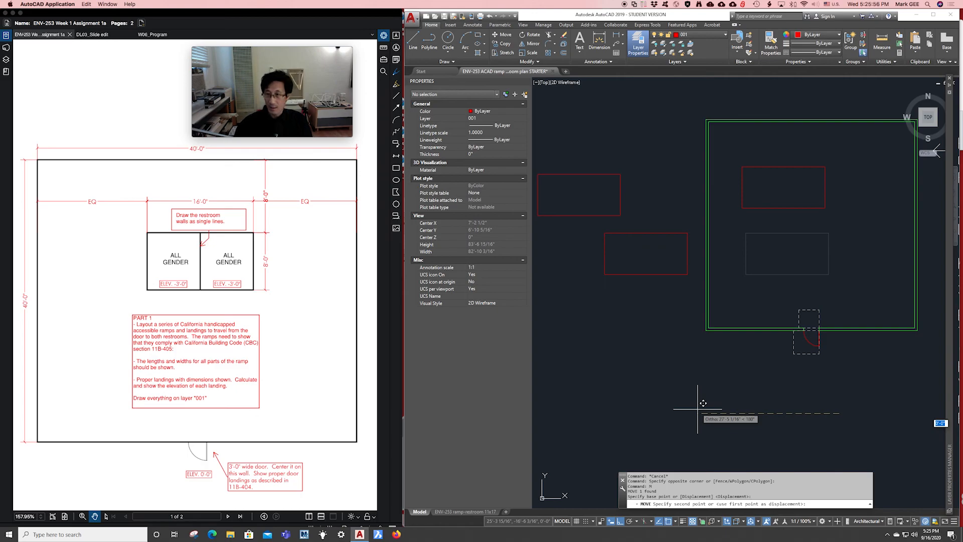
pyautogui.press('F8')
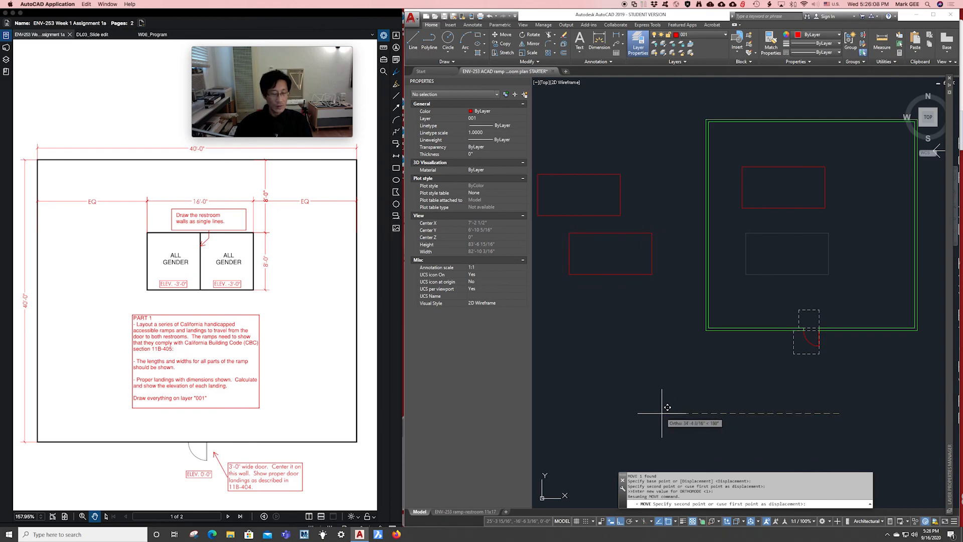
pyautogui.press('F8')
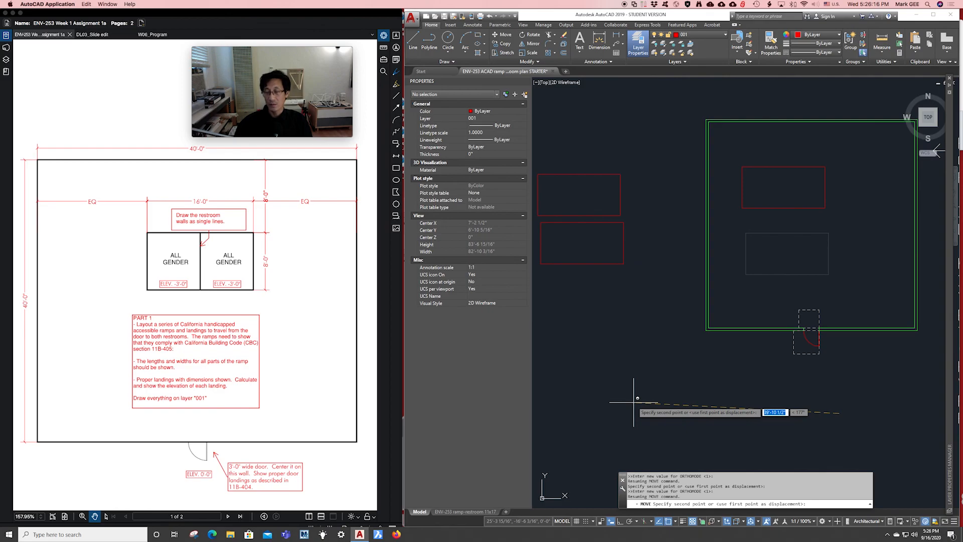
pyautogui.click(634, 402)
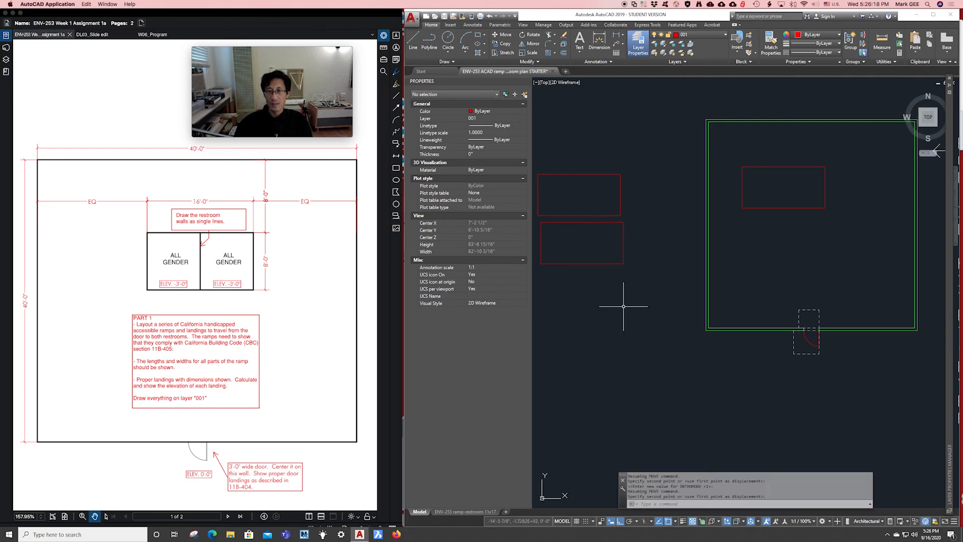
# Pan and zoom to center the view on the garden's remaining rectangle.
pyautogui.moveTo(757, 250); pyautogui.dragTo(677, 282, button='middle')
pyautogui.scroll(2, 691, 231)
pyautogui.scroll(2, 686, 237)
pyautogui.scroll(-1, 686, 238)
pyautogui.moveTo(686, 240); pyautogui.dragTo(671, 258, button='middle')
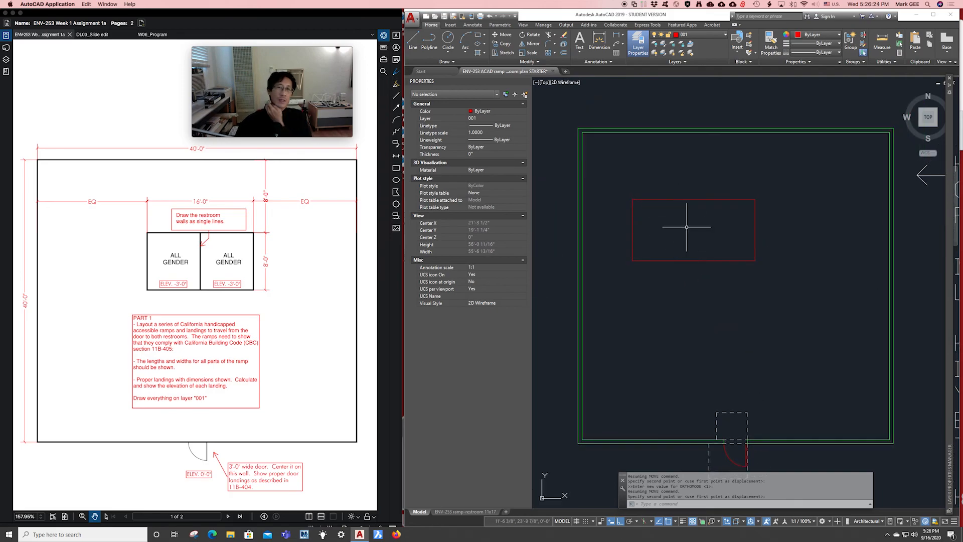
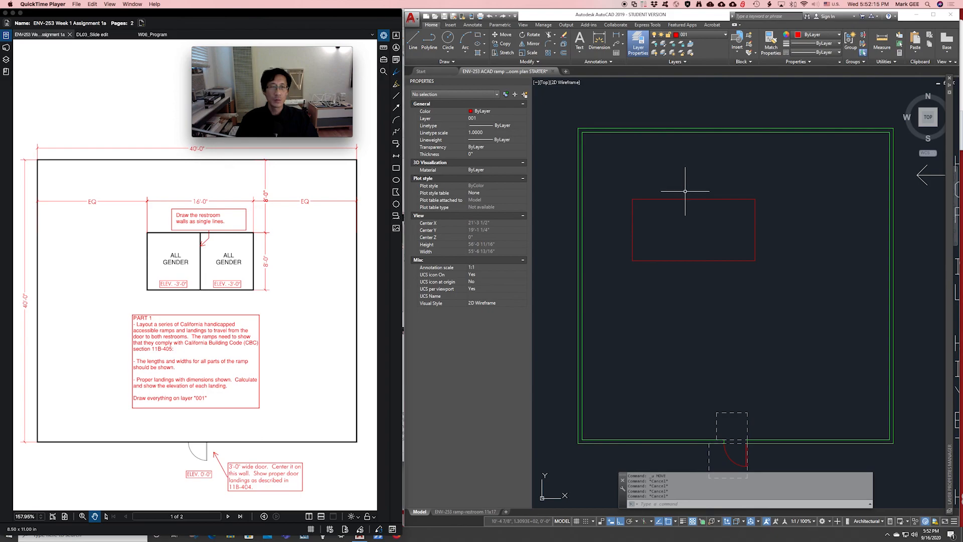
# Trial-select the top boundary line and the rectangle's top red line, then clear them.
pyautogui.click(742, 131)
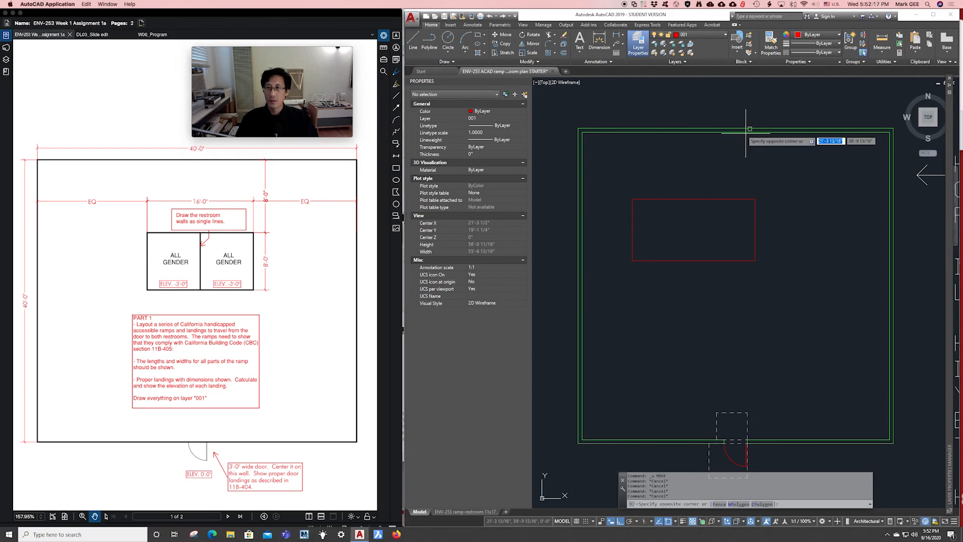
pyautogui.click(741, 132)
pyautogui.click(740, 133)
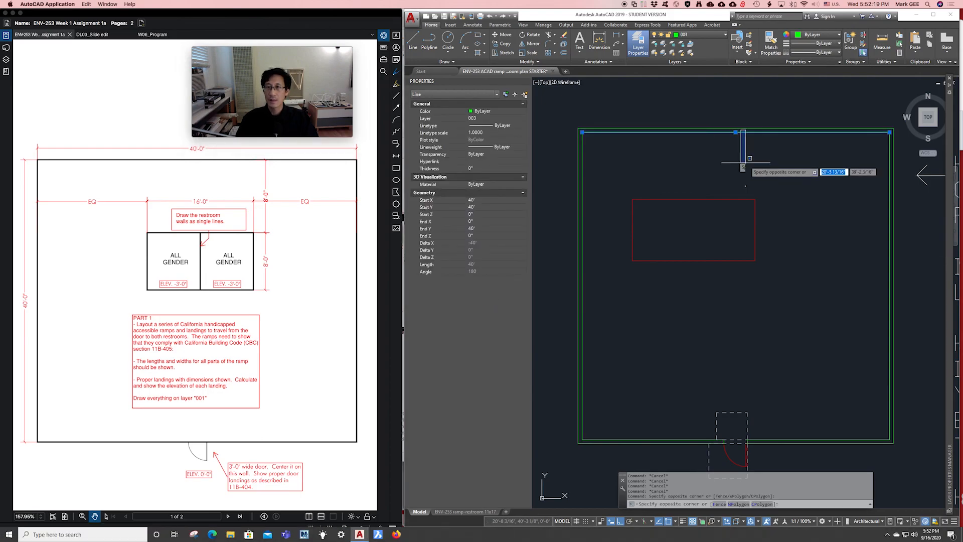
pyautogui.click(715, 153)
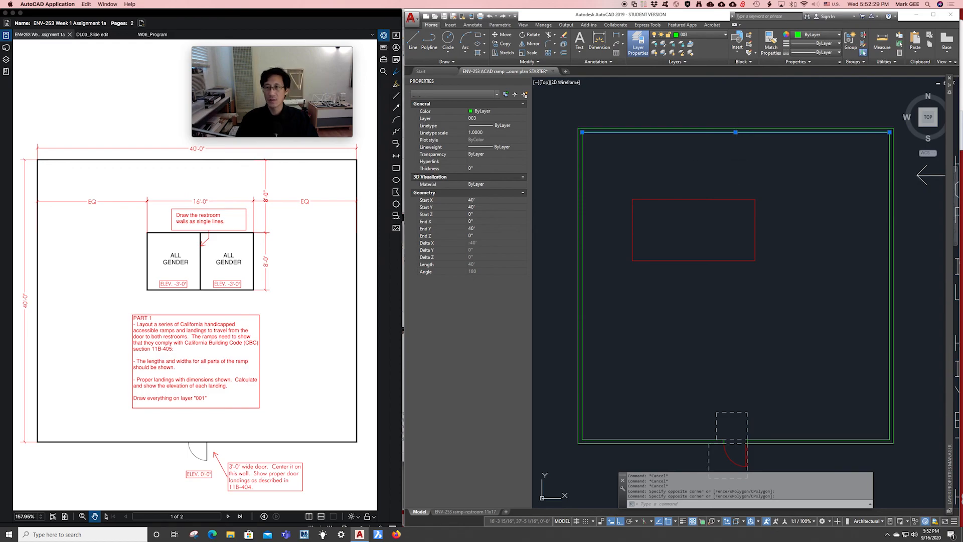
pyautogui.press('Escape')
pyautogui.press('Escape')
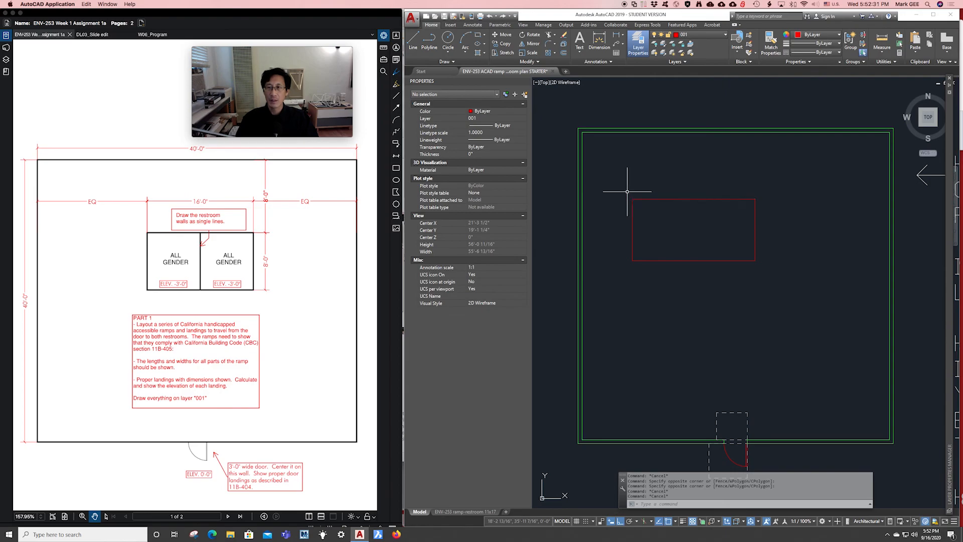
pyautogui.click(611, 189)
pyautogui.click(789, 221)
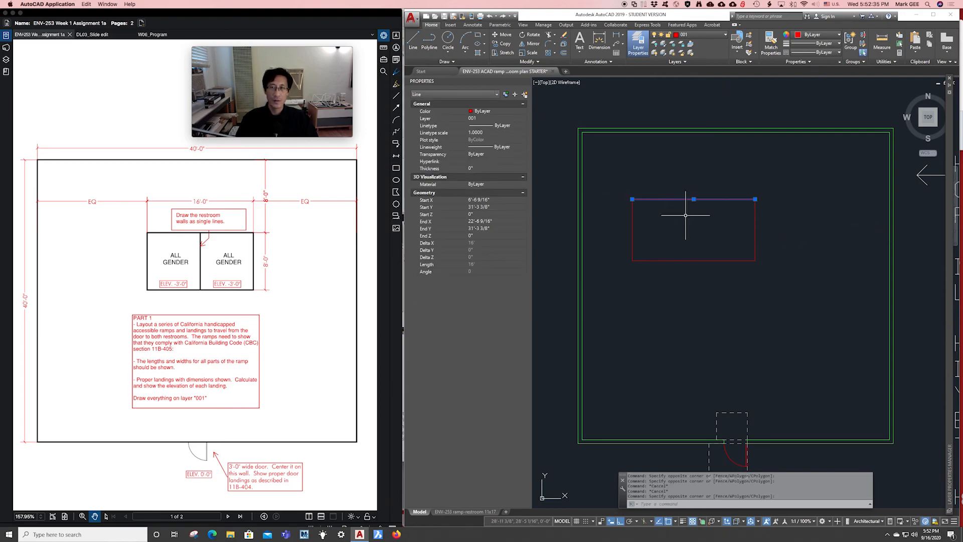
pyautogui.press('Escape')
pyautogui.press('Escape')
pyautogui.press('Escape')
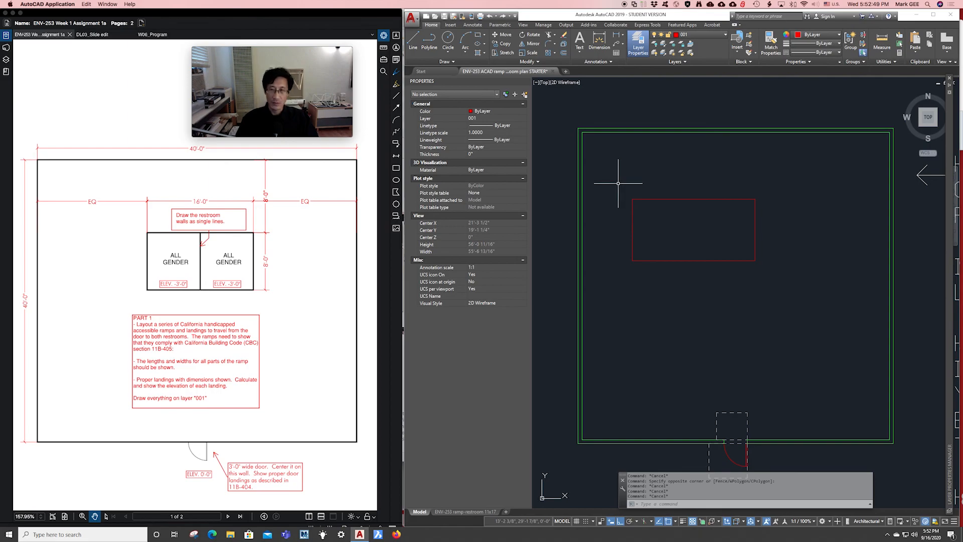
# Window-select the red restroom rectangle, clear it, and start MOVE with M.
pyautogui.click(618, 184)
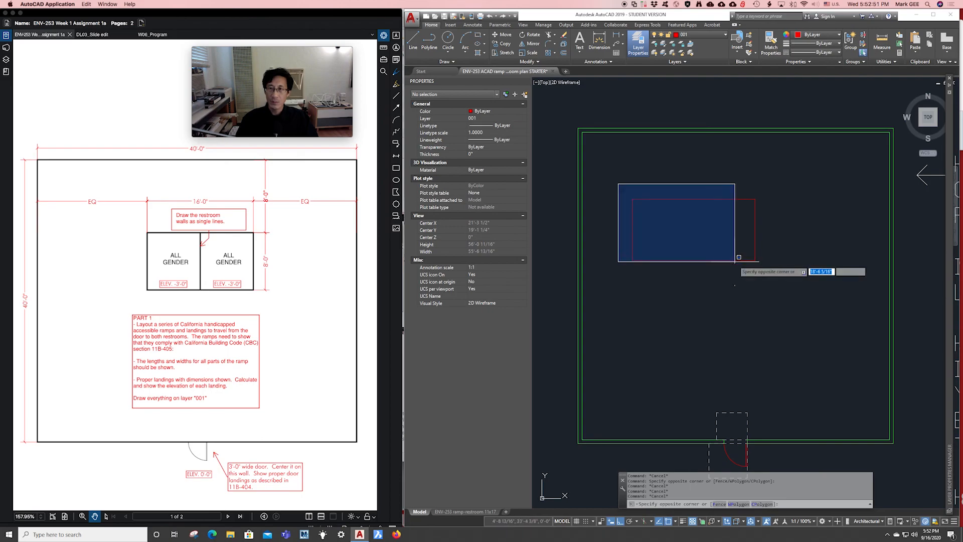
pyautogui.click(845, 318)
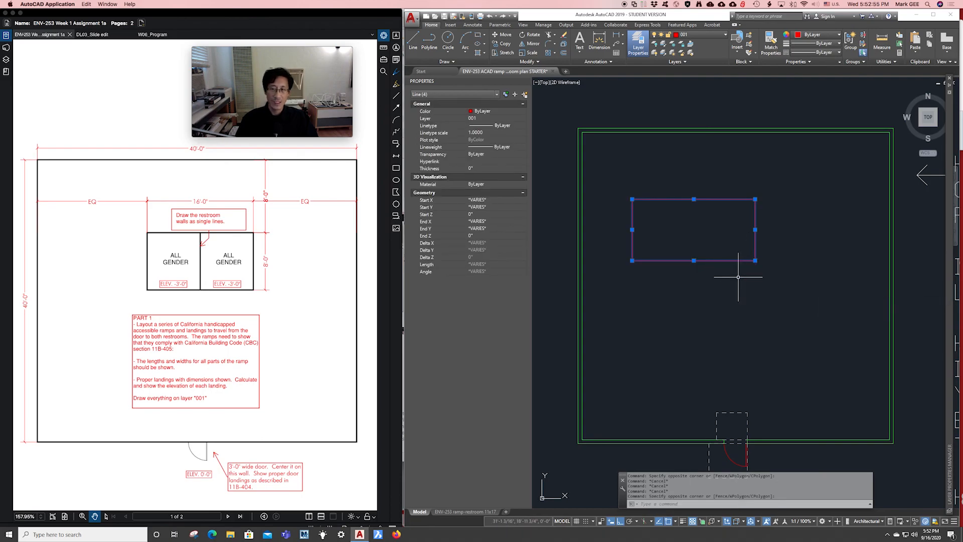
pyautogui.press('Escape')
pyautogui.press('Escape')
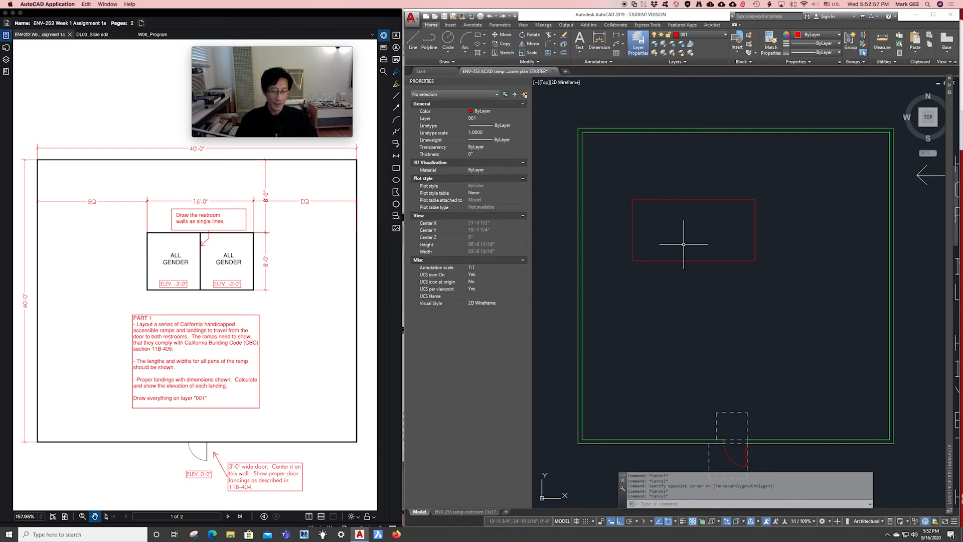
pyautogui.write('m')
pyautogui.press('Return')
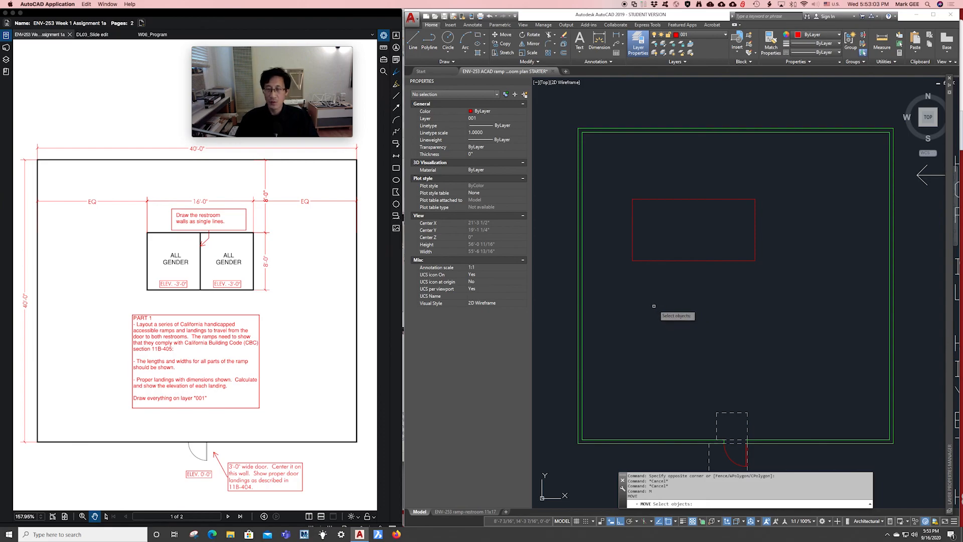
# Move the four restroom rectangle lines from their top midpoint to the top wall's midpoint.
pyautogui.click(624, 182)
pyautogui.click(763, 267)
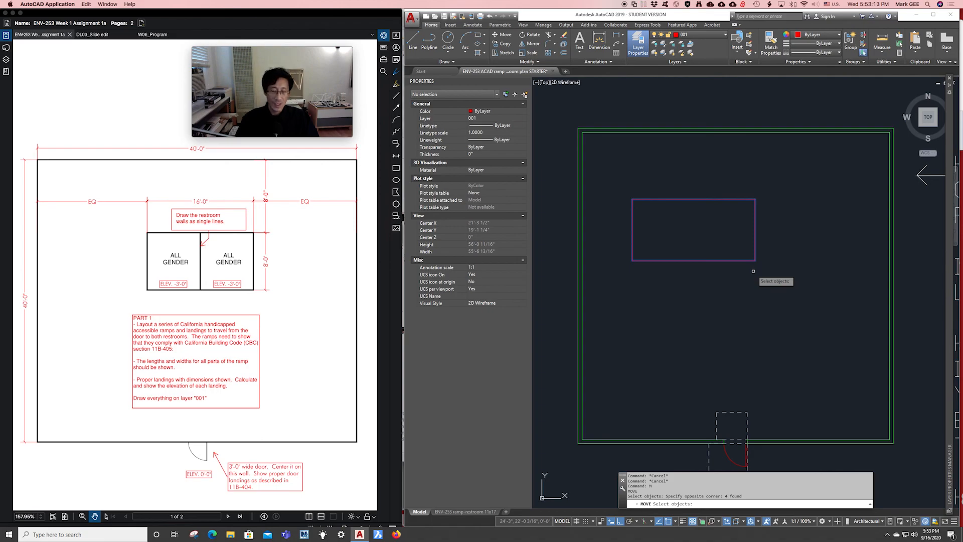
pyautogui.press('Return')
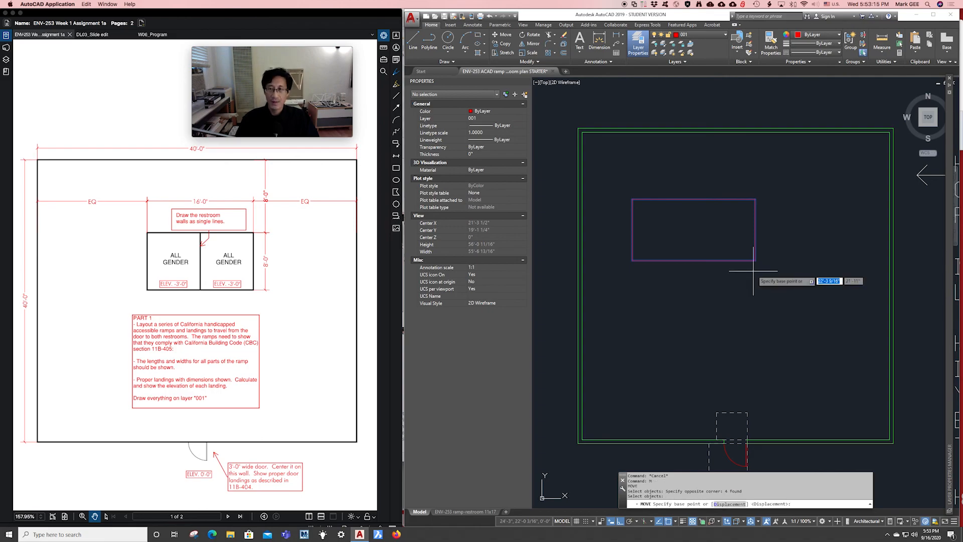
pyautogui.click(694, 199)
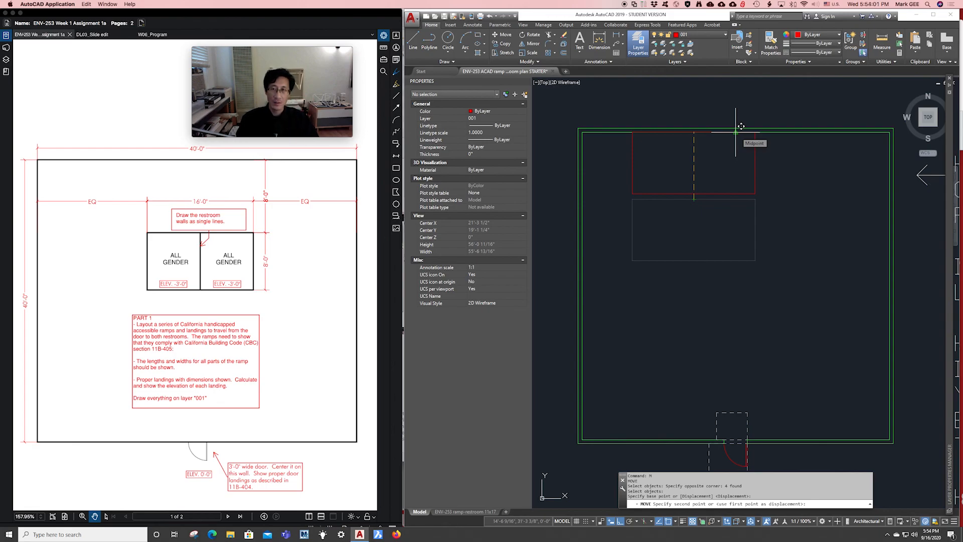
pyautogui.click(736, 132)
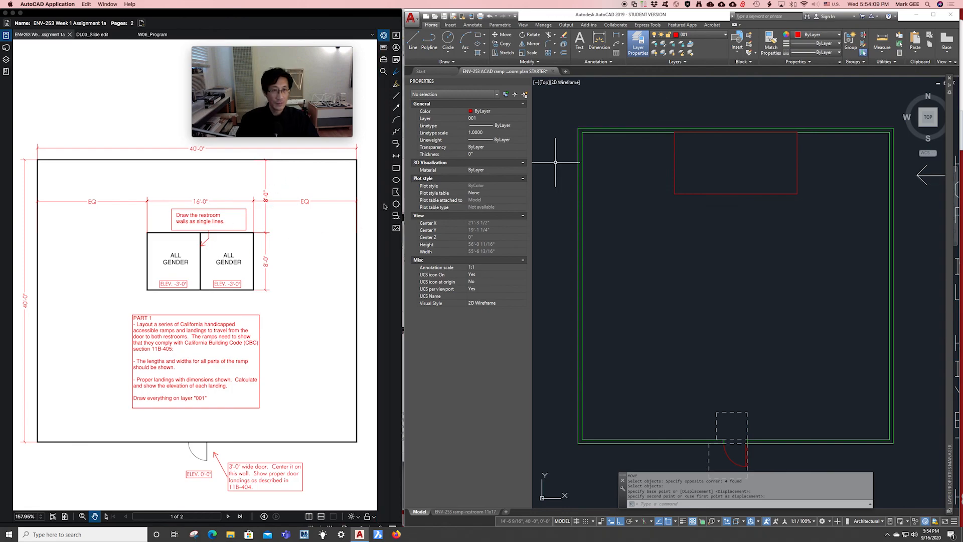
# Move the restroom rectangle 96 (8'-0") straight down from the top wall.
pyautogui.click(633, 109)
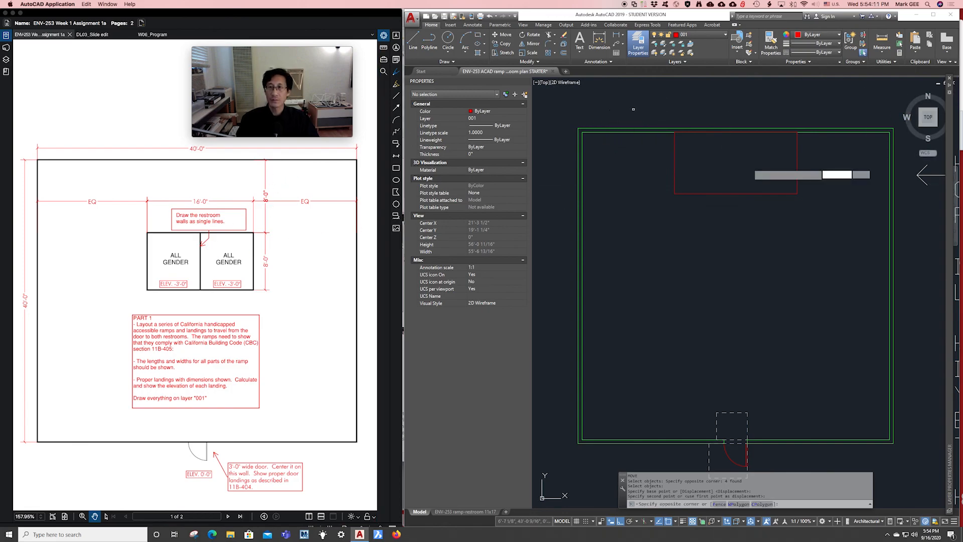
pyautogui.click(817, 217)
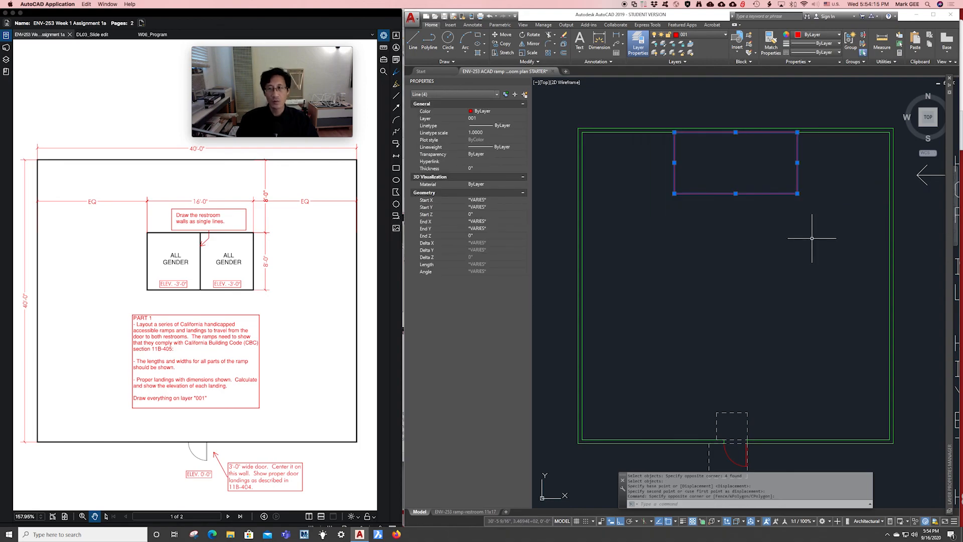
pyautogui.write('M')
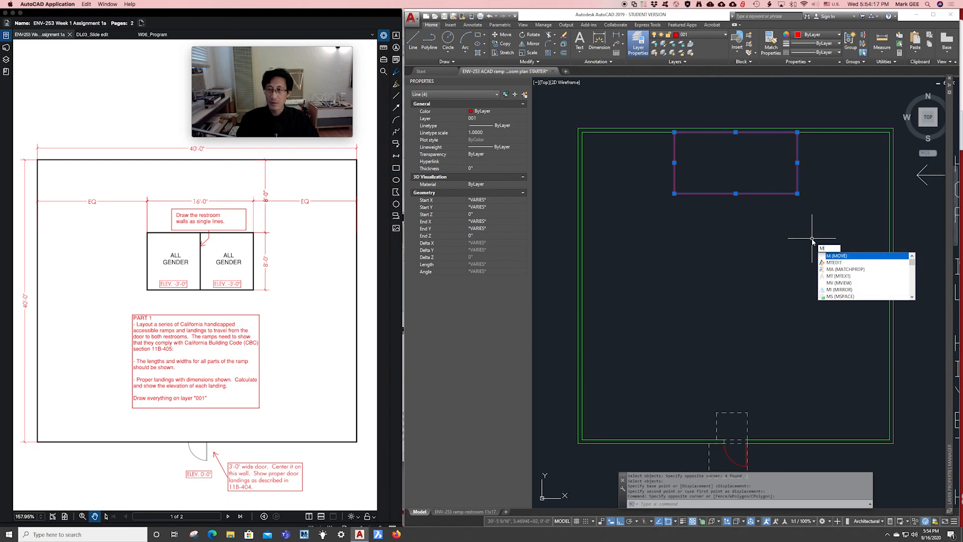
pyautogui.press('Return')
pyautogui.click(812, 230)
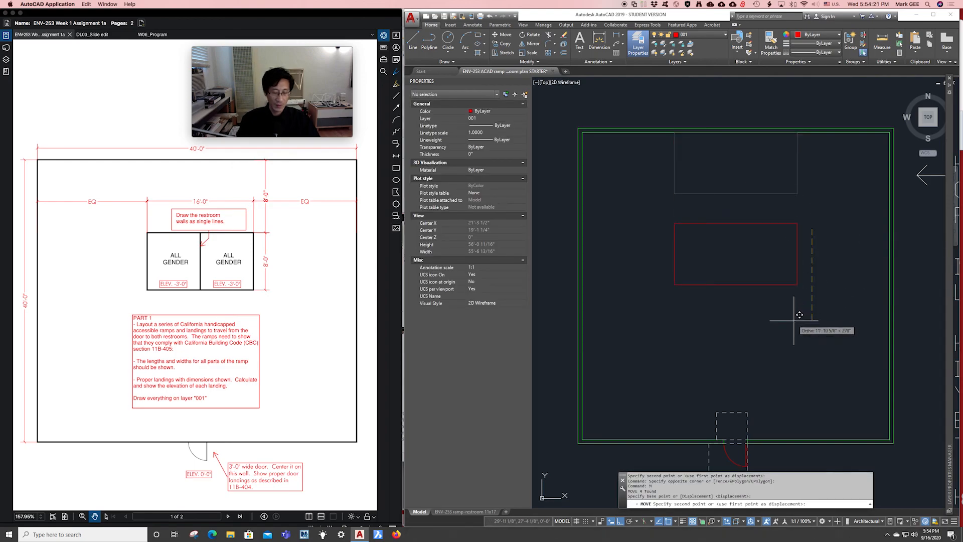
pyautogui.write('96')
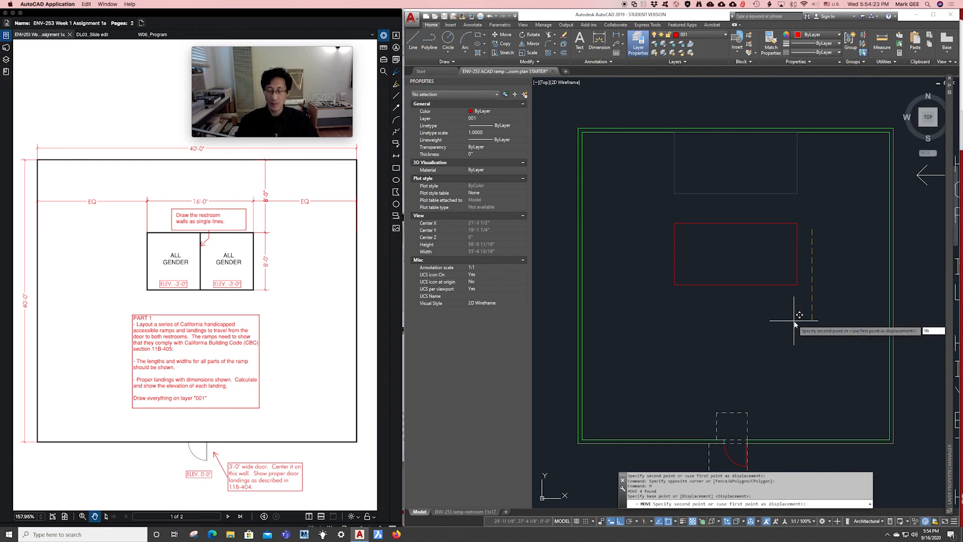
pyautogui.press('Return')
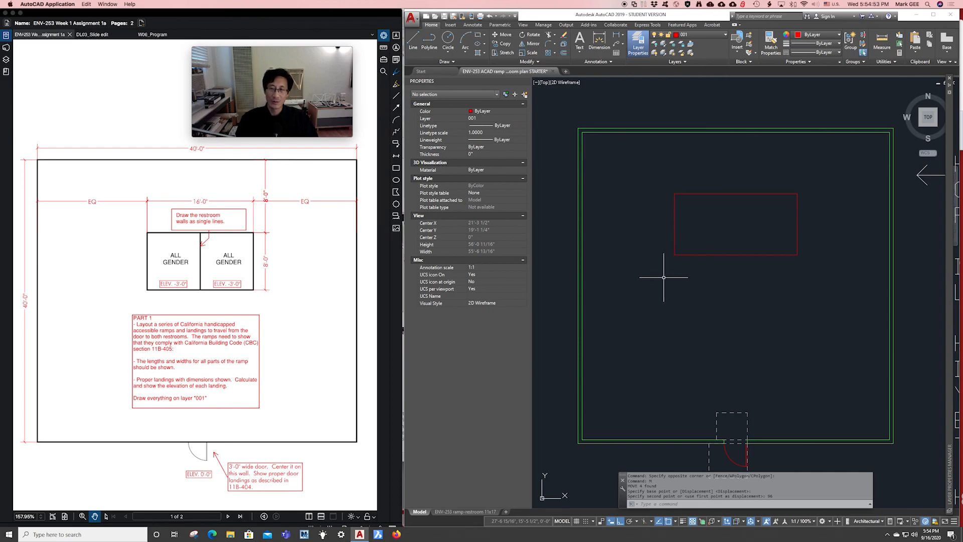
# Select the restroom rectangle's left wall line and start COPY with CO.
pyautogui.click(657, 182)
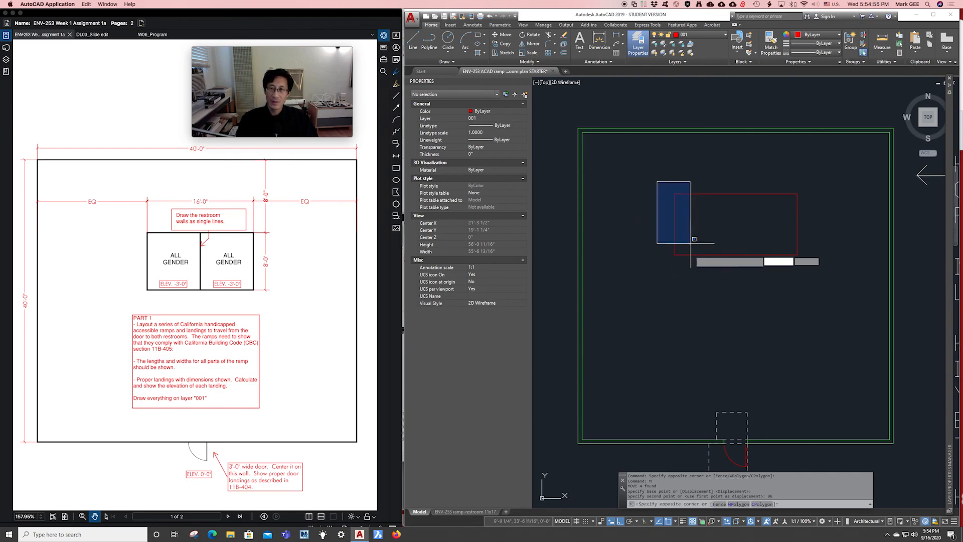
pyautogui.click(691, 276)
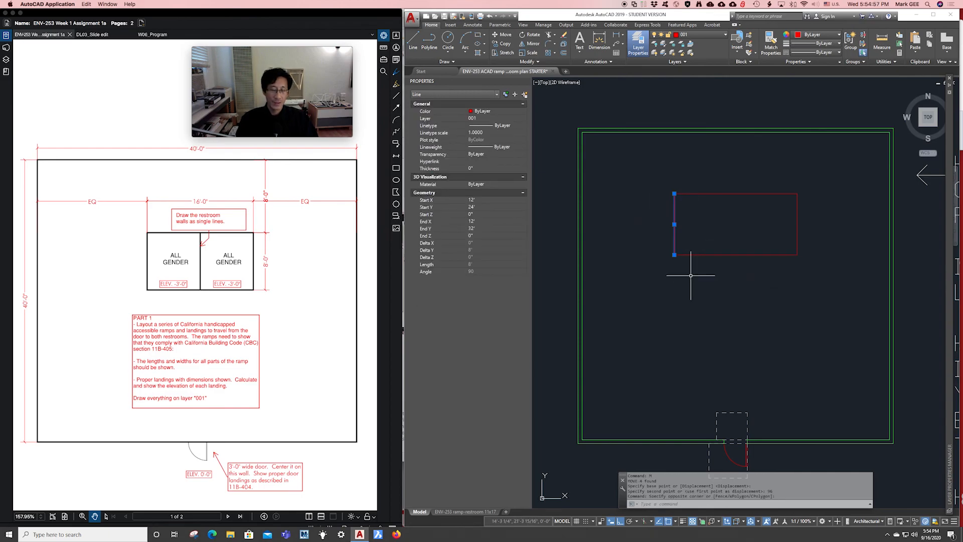
pyautogui.write('c')
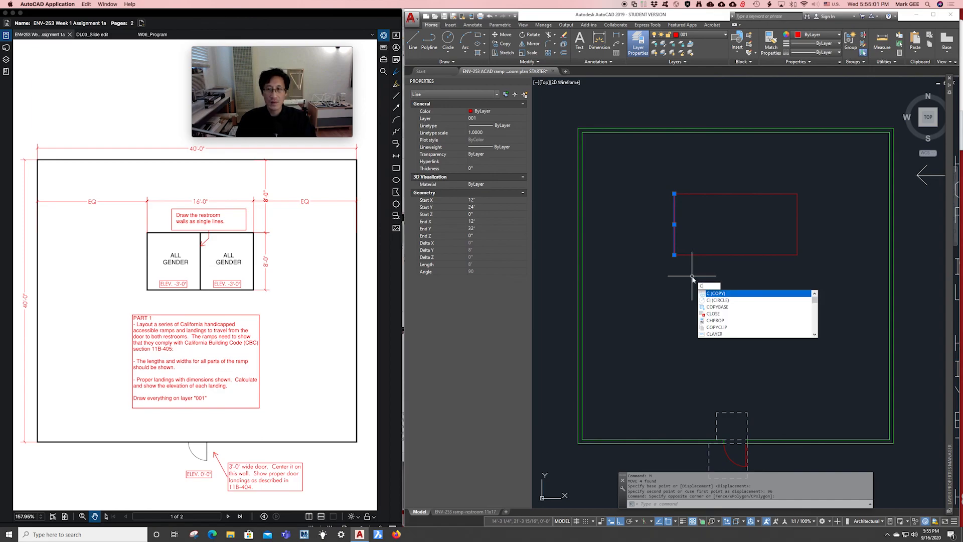
pyautogui.write('o')
pyautogui.press('Return')
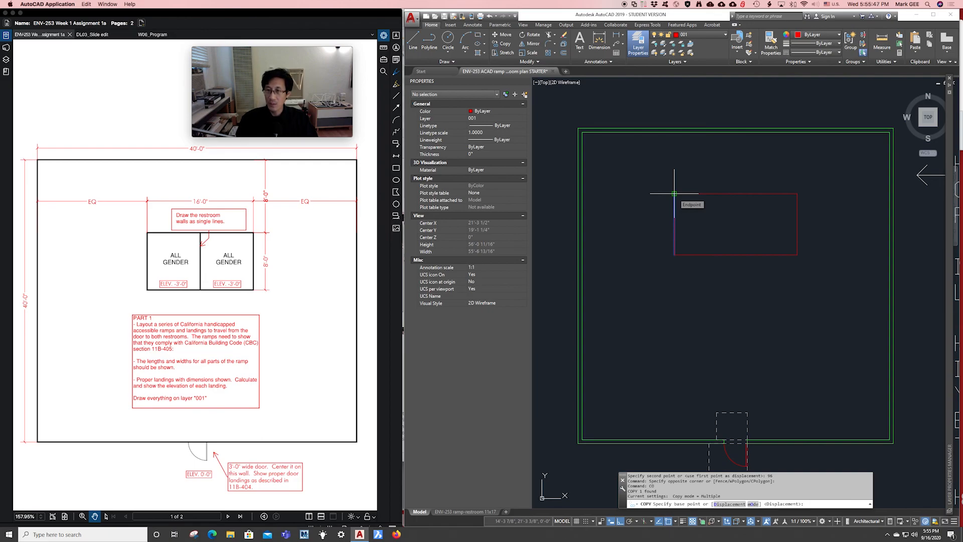
# Copy the left wall line from its top endpoint to the top edge's midpoint, splitting the restroom in two.
pyautogui.click(674, 193)
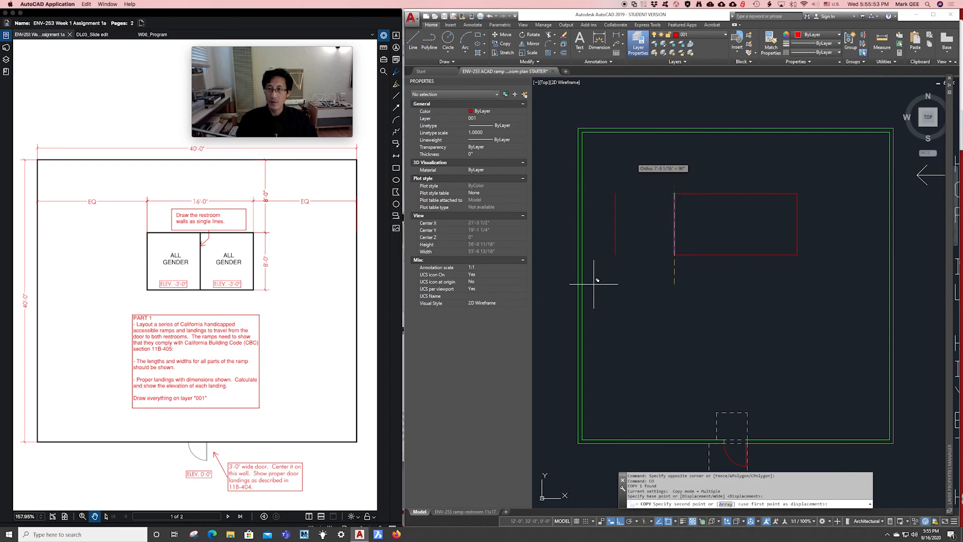
pyautogui.click(738, 192)
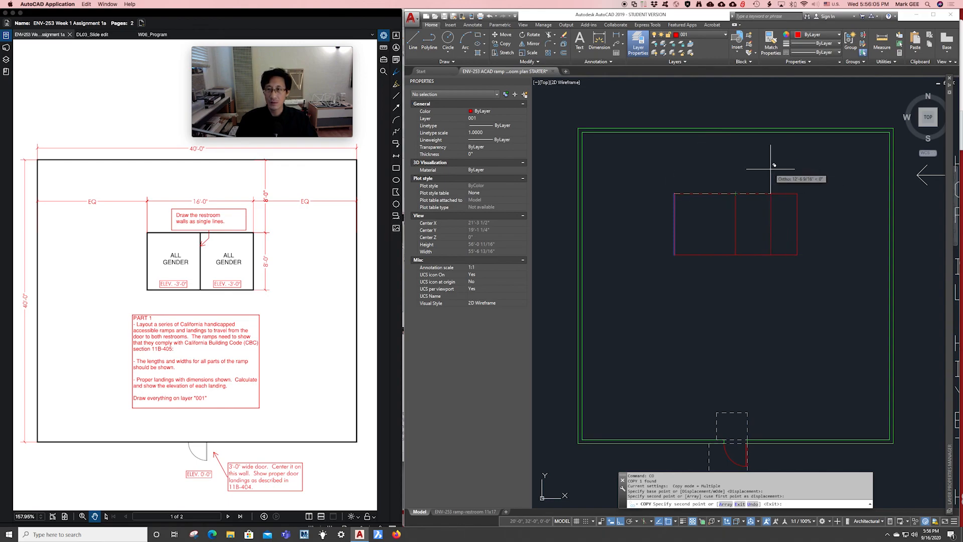
pyautogui.press('Return')
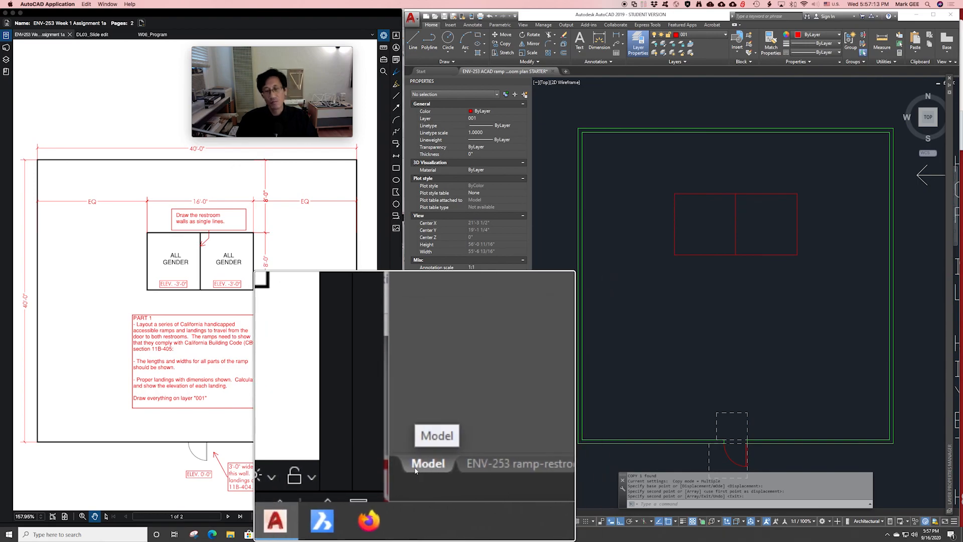
# Switch to the ENV-253 ramp-restroom 11x17 layout and clear stray selections.
pyautogui.moveTo(450, 466)
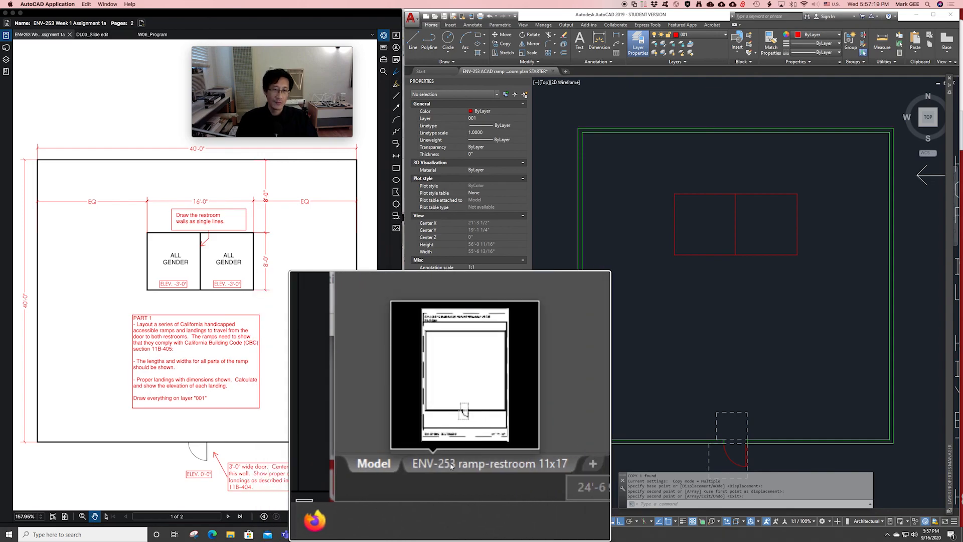
pyautogui.press('alt+super+8')
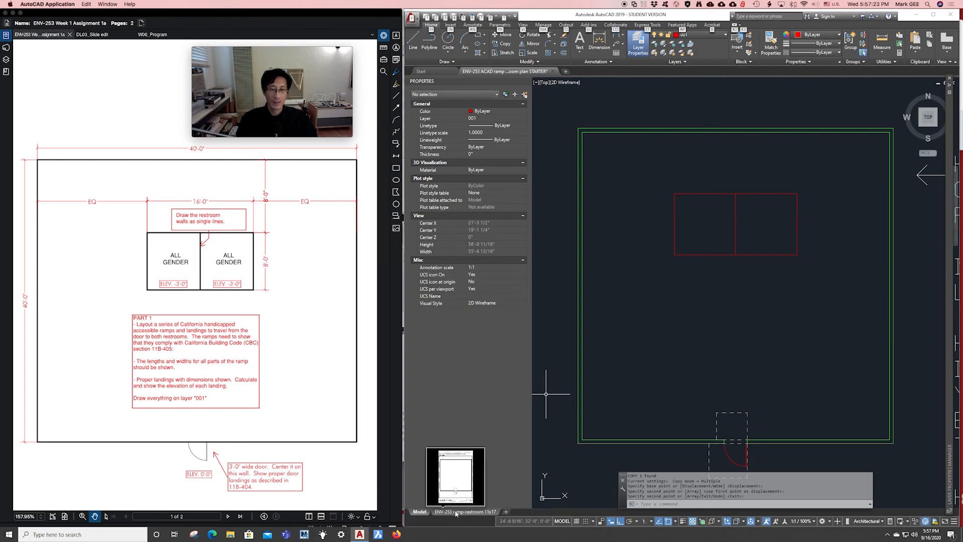
pyautogui.click(456, 512)
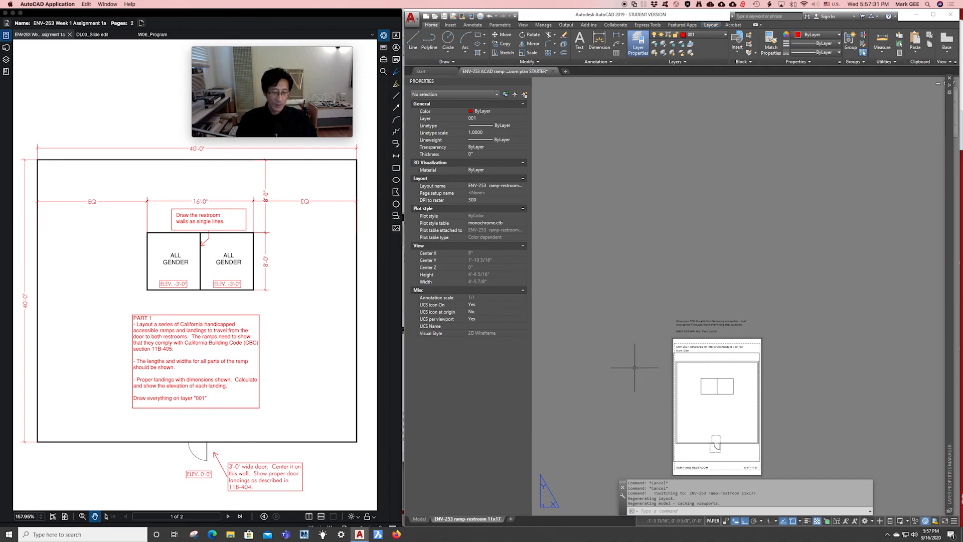
pyautogui.moveTo(645, 370); pyautogui.dragTo(651, 327)
pyautogui.press('Escape')
pyautogui.press('Escape')
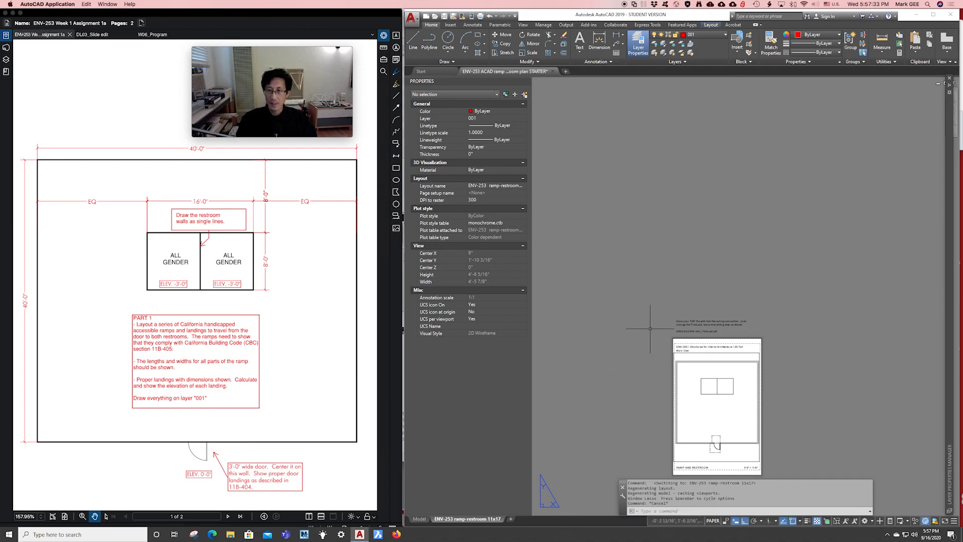
pyautogui.press('space')
pyautogui.click(645, 346)
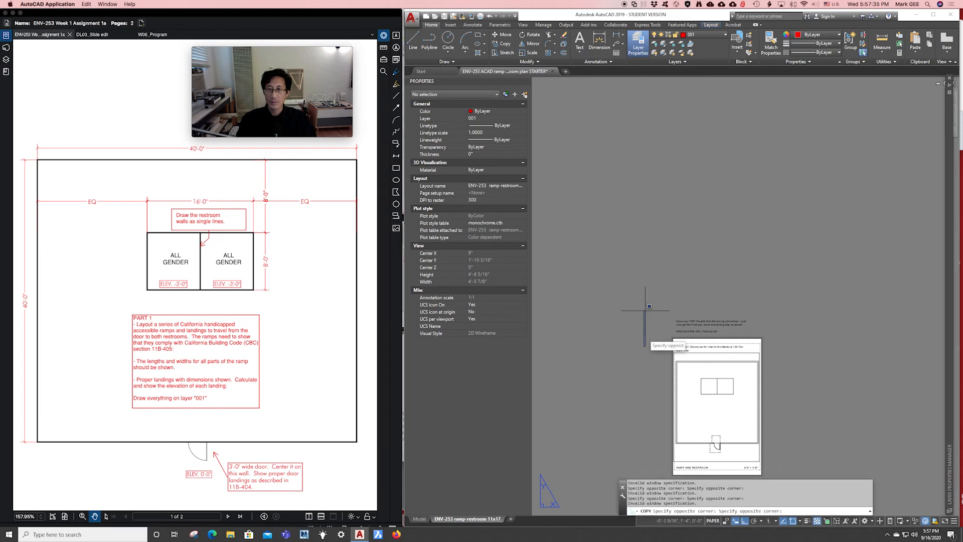
pyautogui.press('Escape')
pyautogui.press('Escape')
pyautogui.press('Escape')
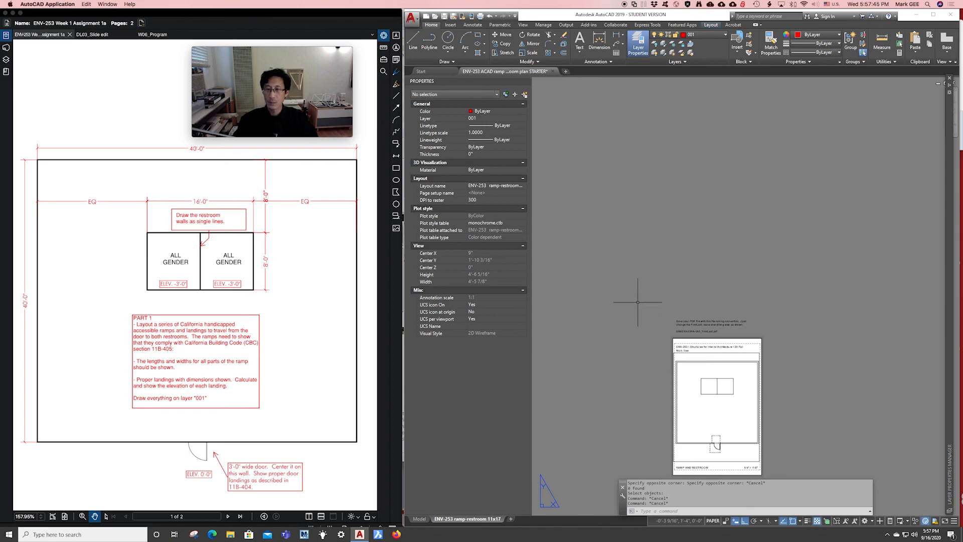
# Zoom and pan the layout toward the title block, checking the restroom plan viewport.
pyautogui.scroll(1, 638, 302)
pyautogui.moveTo(635, 306); pyautogui.dragTo(645, 193, button='middle')
pyautogui.scroll(3, 679, 281)
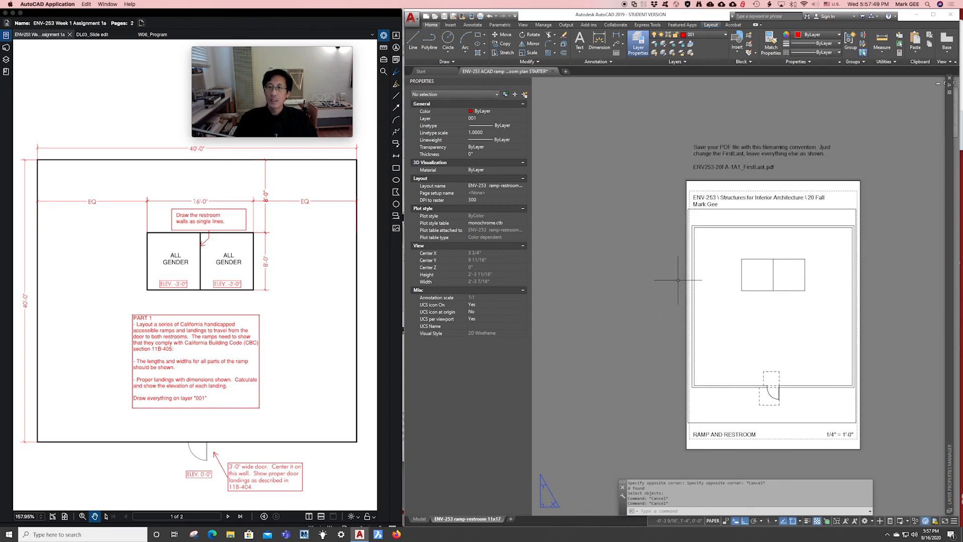
pyautogui.moveTo(684, 273); pyautogui.dragTo(649, 266, button='middle')
pyautogui.scroll(1, 645, 265)
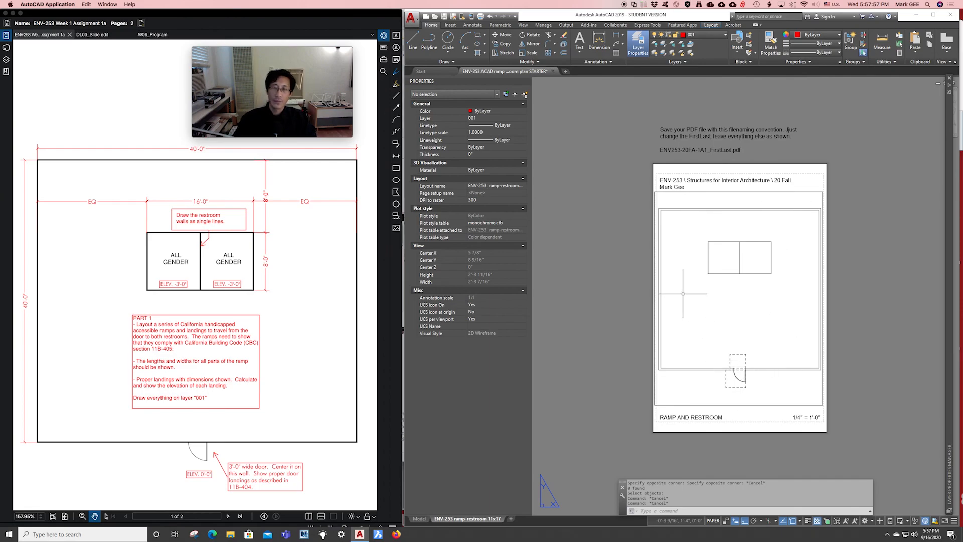
pyautogui.scroll(1, 683, 294)
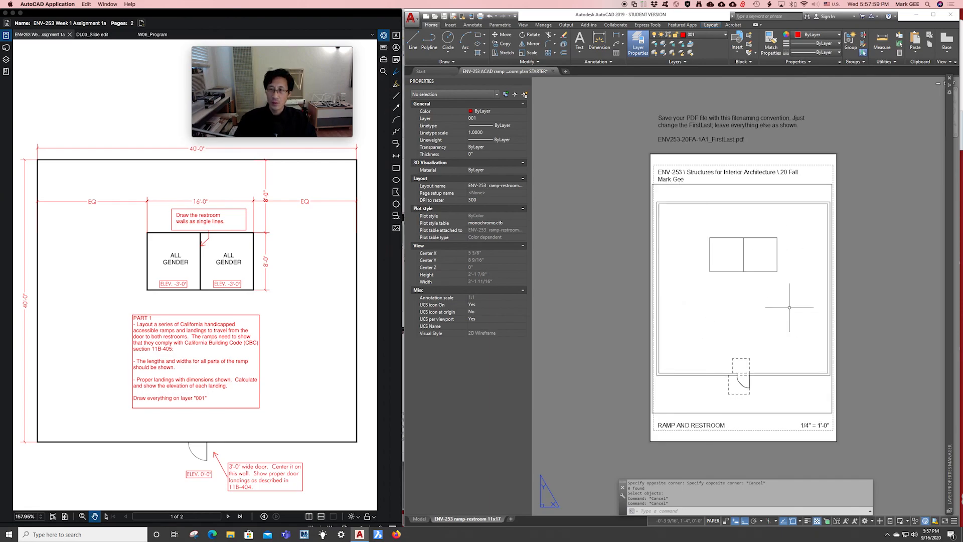
pyautogui.click(738, 185)
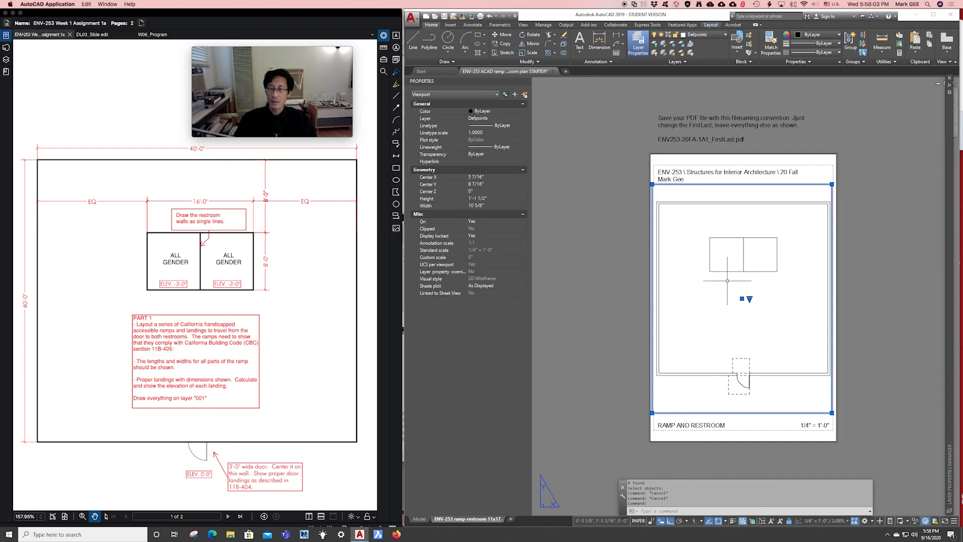
pyautogui.scroll(1, 732, 318)
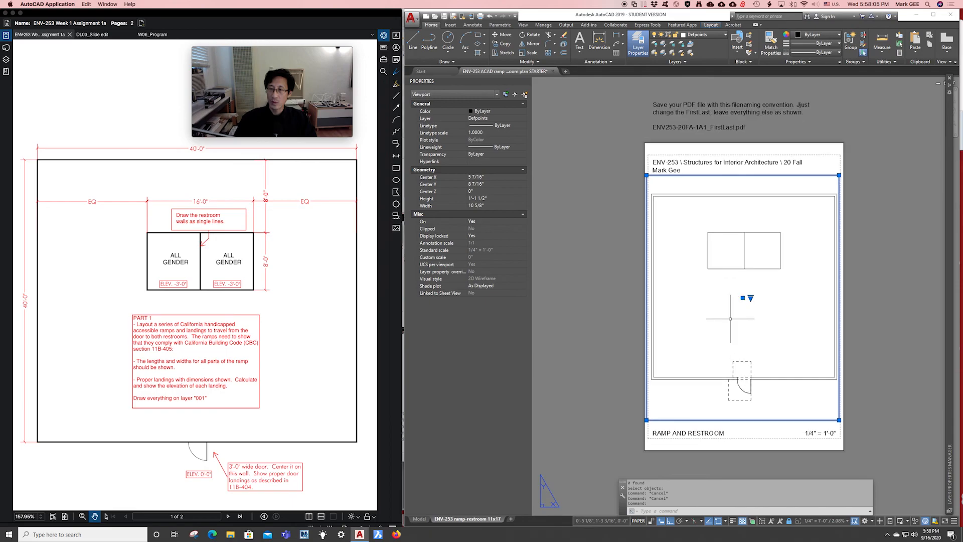
pyautogui.press('Escape')
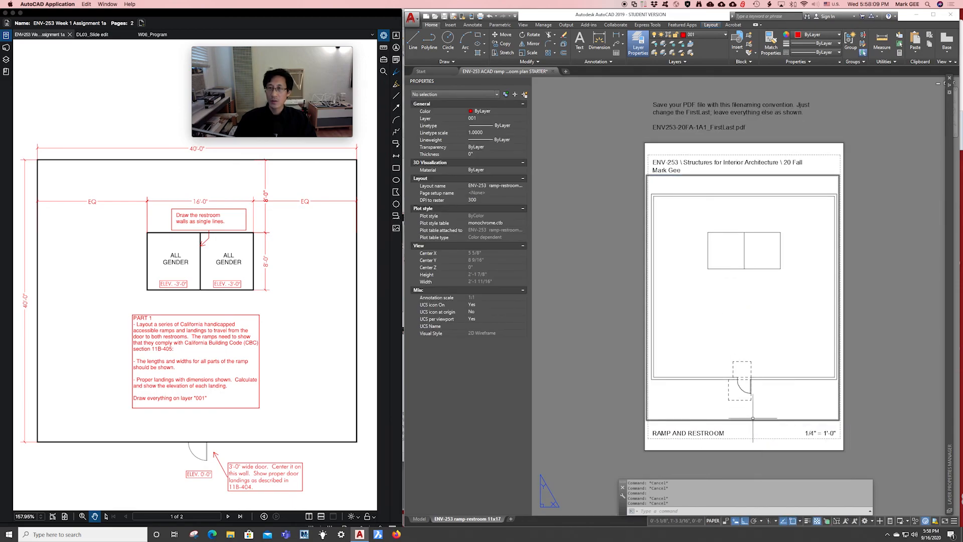
# Check the 1/4" = 1'-0" scale text, then zoom in and select the title block's name text.
pyautogui.doubleClick(806, 435)
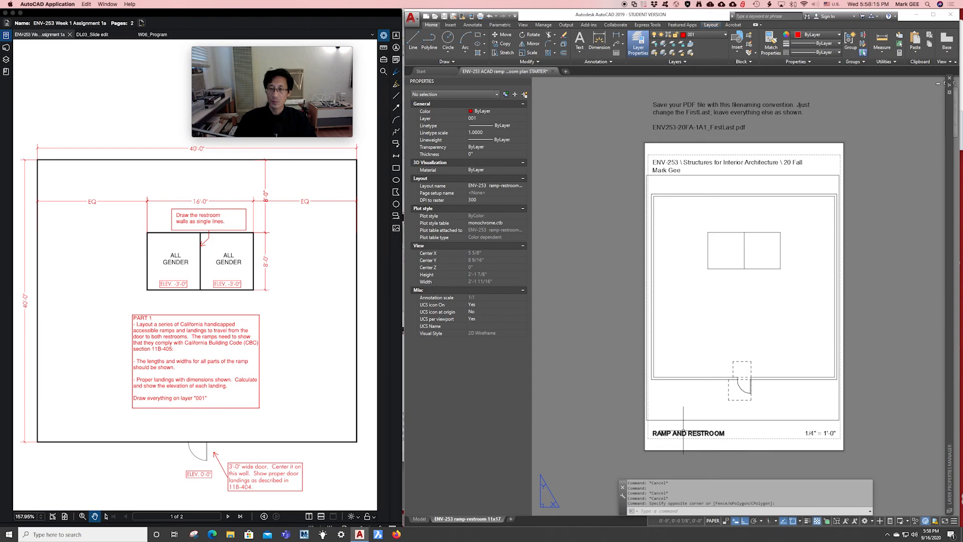
pyautogui.press('Escape')
pyautogui.press('Escape')
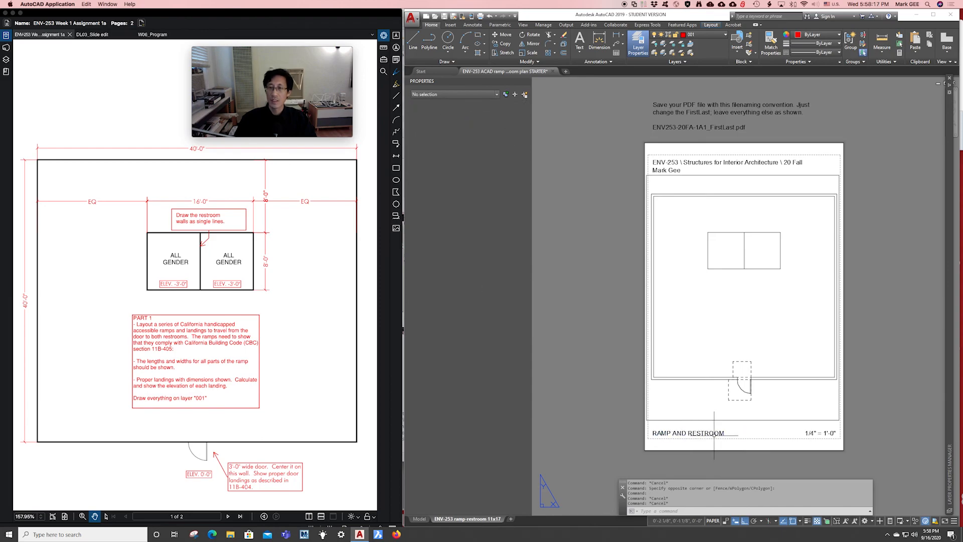
pyautogui.click(814, 435)
pyautogui.press('Escape')
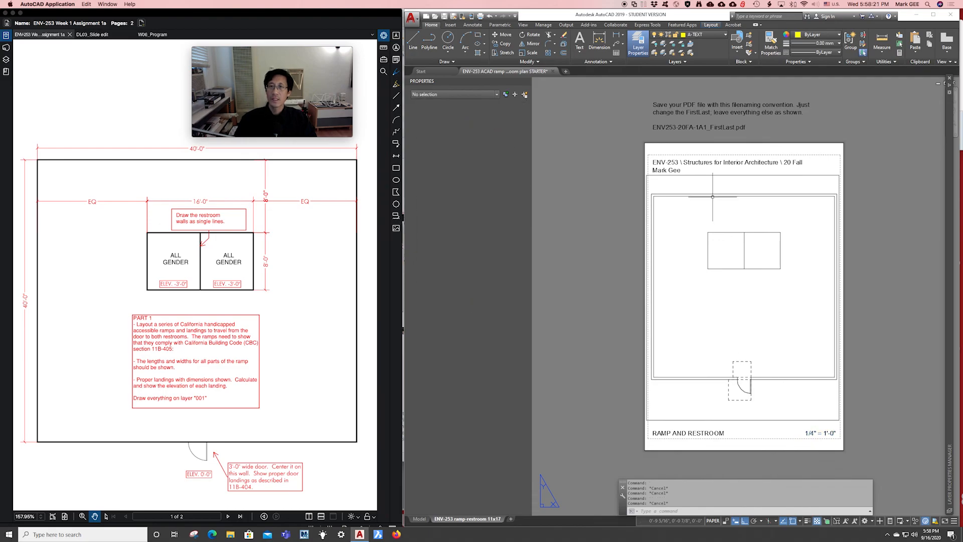
pyautogui.scroll(1, 682, 100)
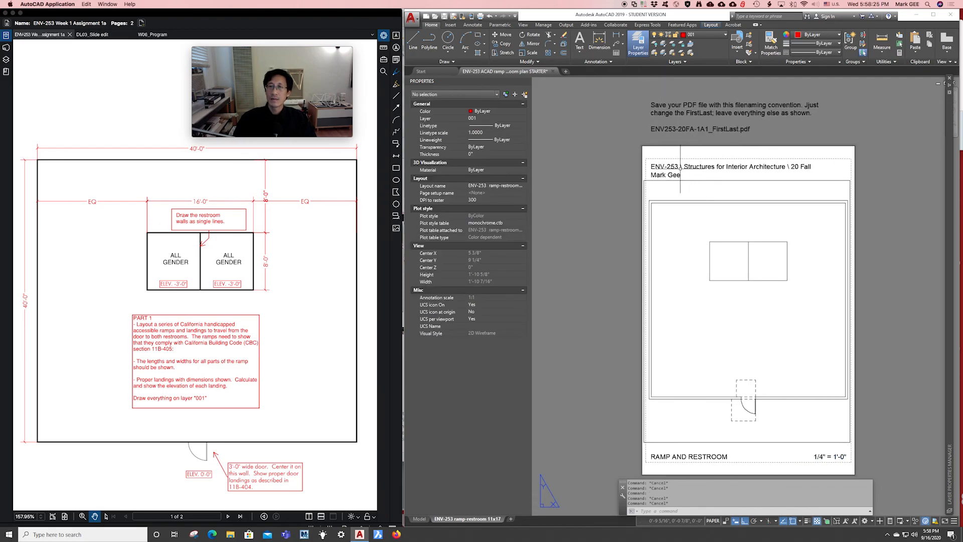
pyautogui.scroll(1, 670, 172)
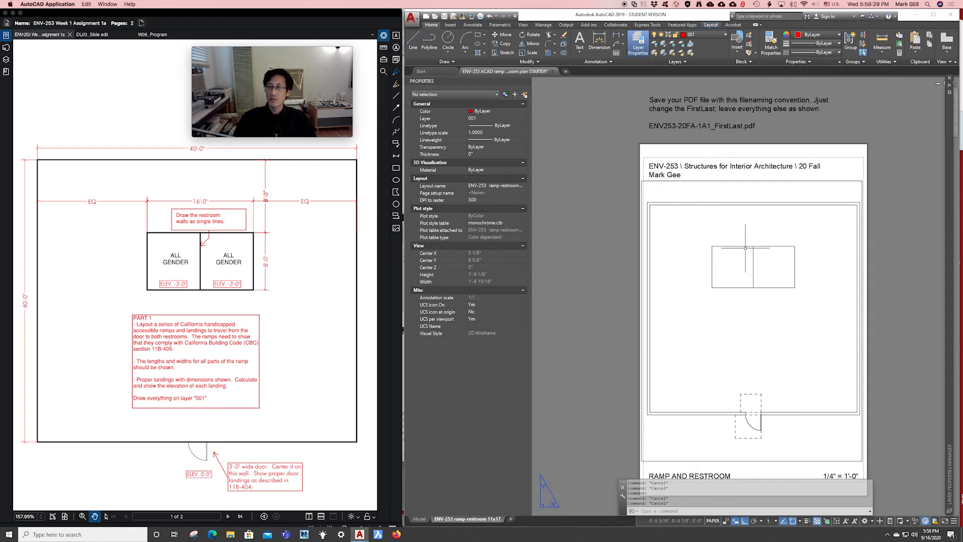
pyautogui.scroll(-1, 713, 231)
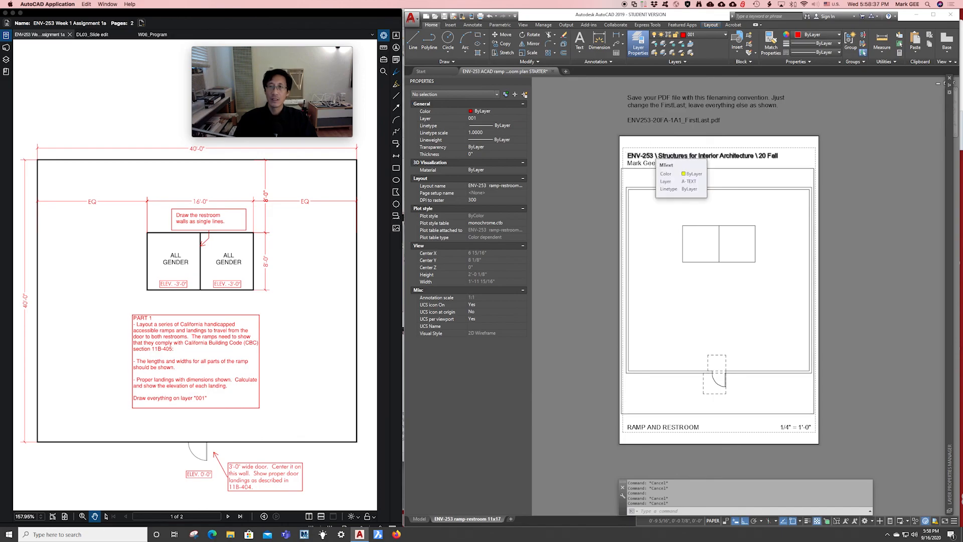
pyautogui.scroll(2, 652, 153)
pyautogui.scroll(2, 650, 152)
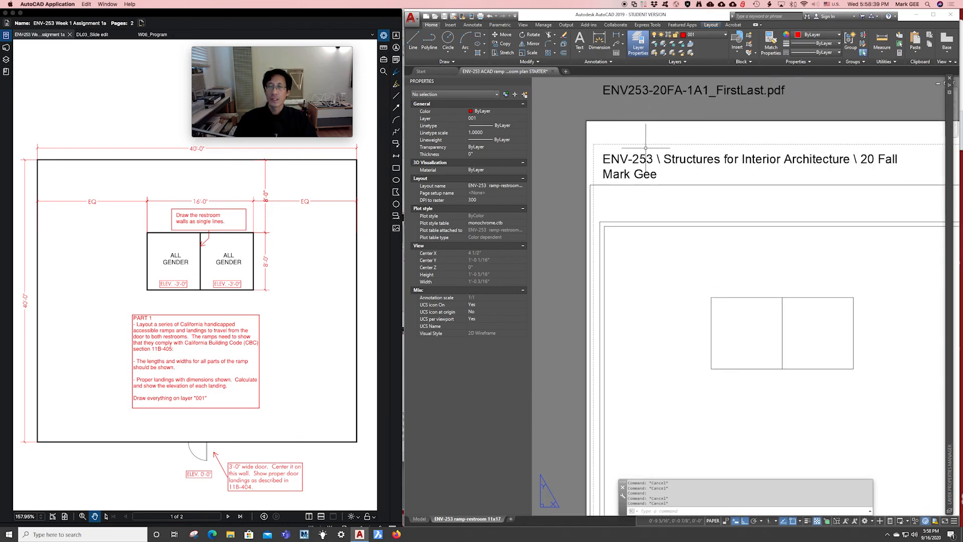
pyautogui.moveTo(646, 148); pyautogui.dragTo(644, 158, button='middle')
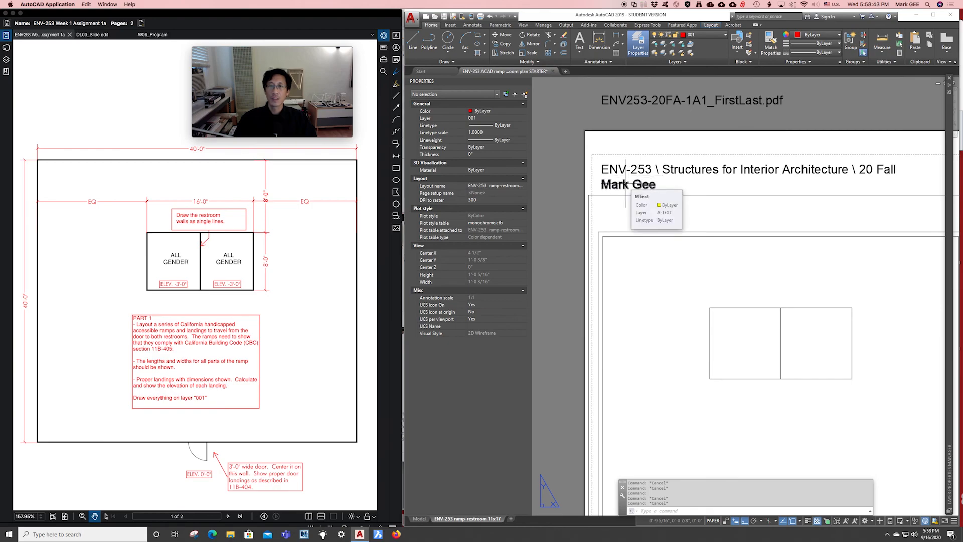
pyautogui.click(626, 187)
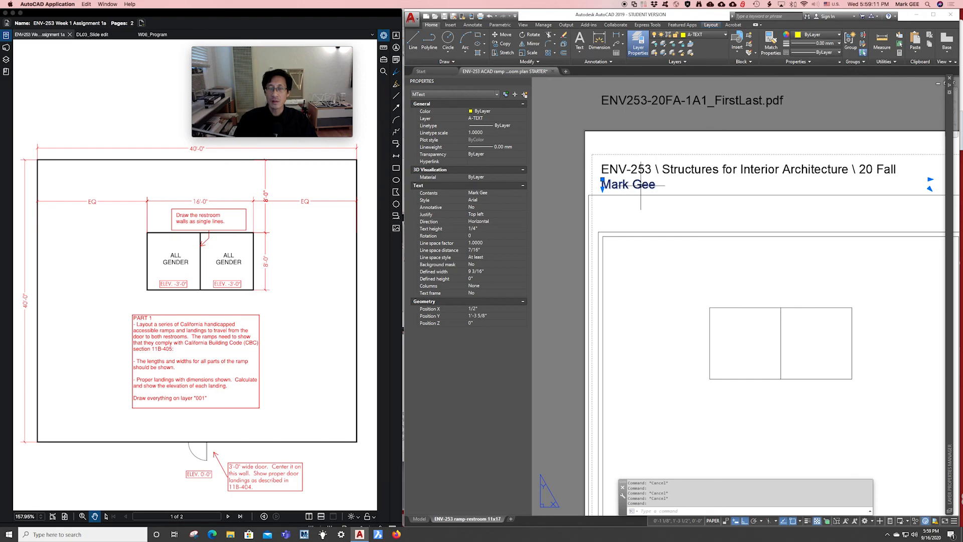
# Replace the existing name in the title block MText with 'first name'.
pyautogui.press('Escape')
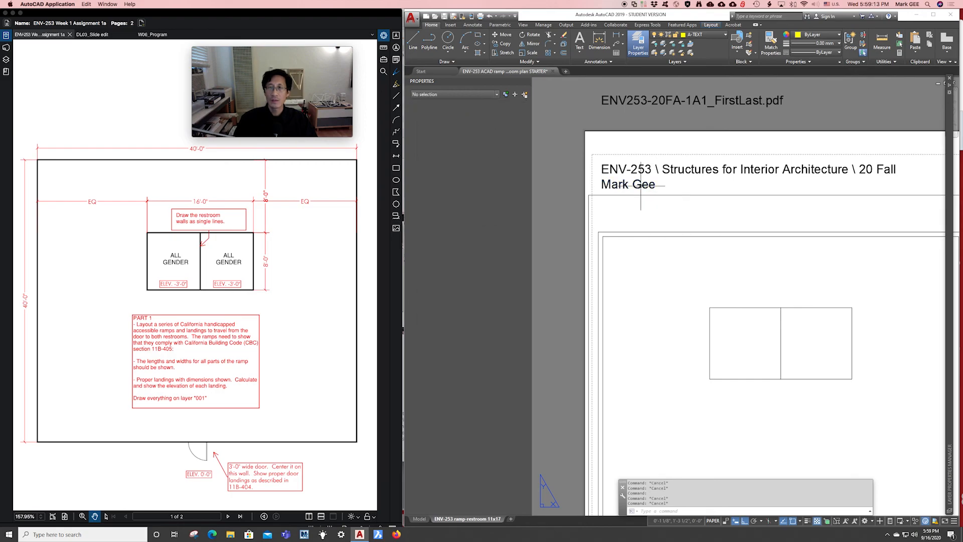
pyautogui.click(640, 186)
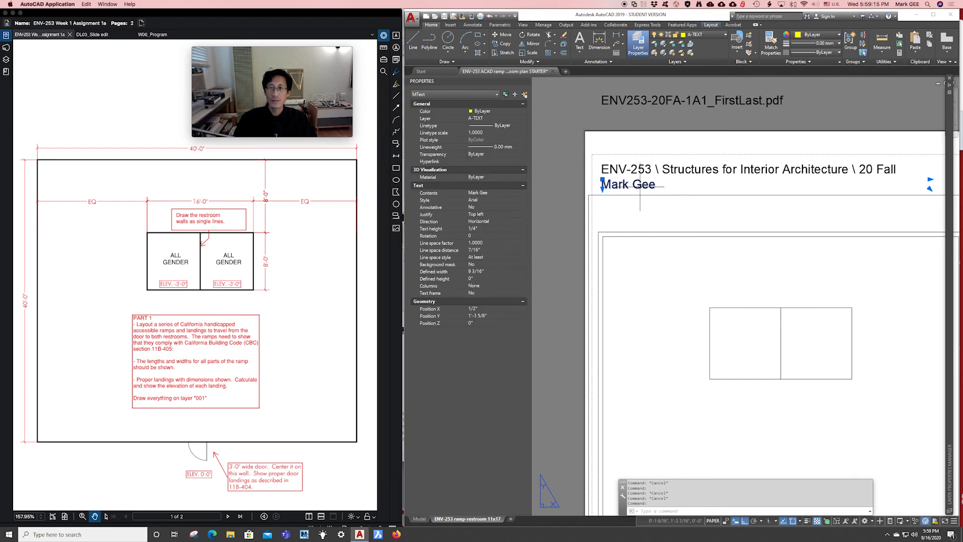
pyautogui.doubleClick(640, 186)
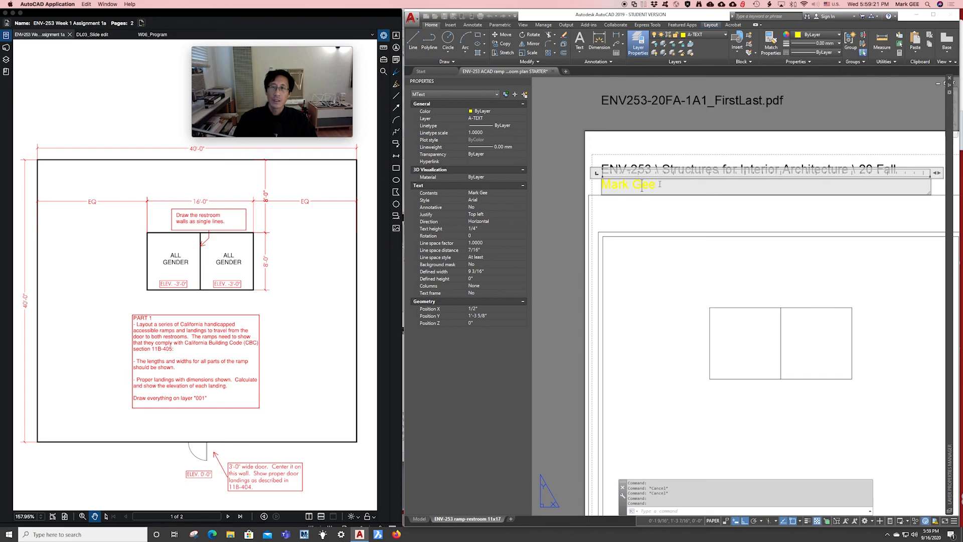
pyautogui.moveTo(664, 185); pyautogui.dragTo(603, 181)
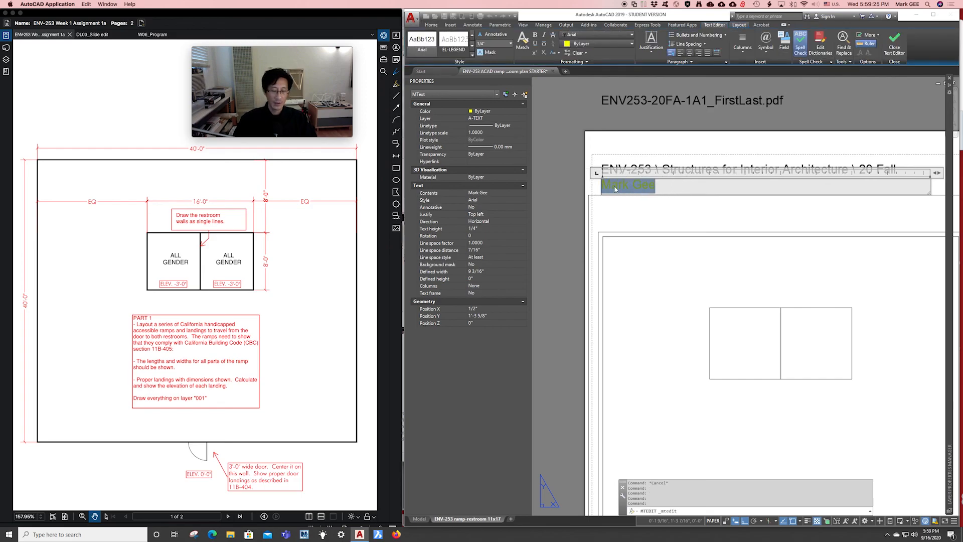
pyautogui.write('first name')
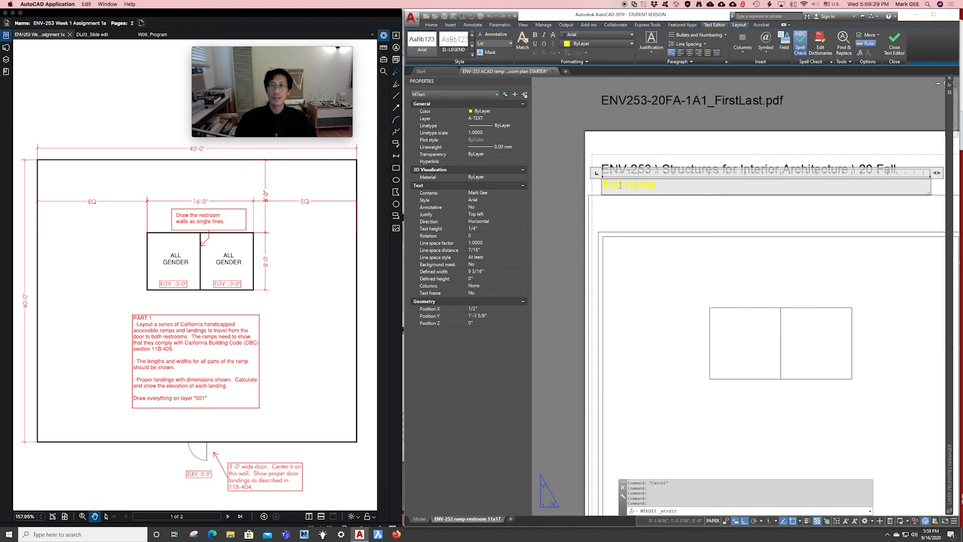
pyautogui.press('Escape')
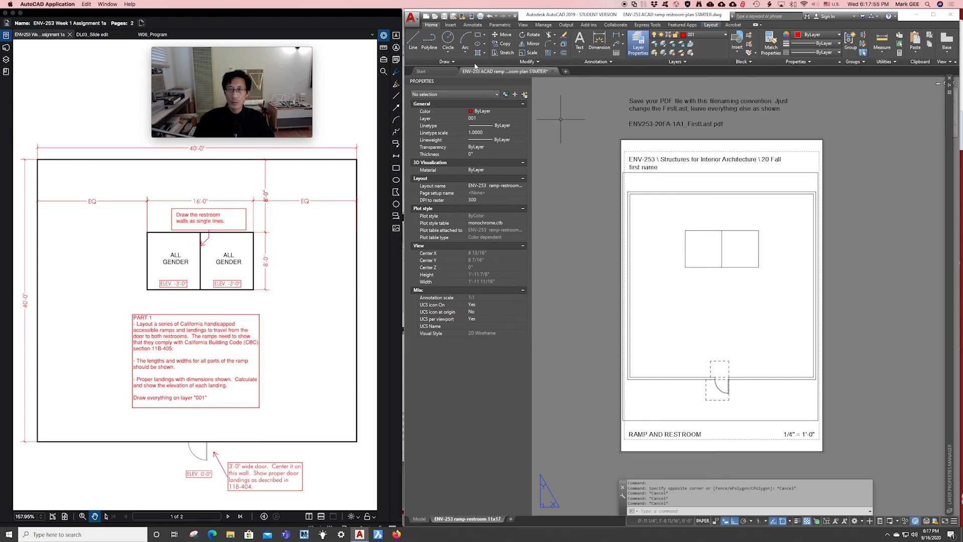
# Open the Save As PDF dialog via the application menu's Export > PDF.
pyautogui.click(415, 21)
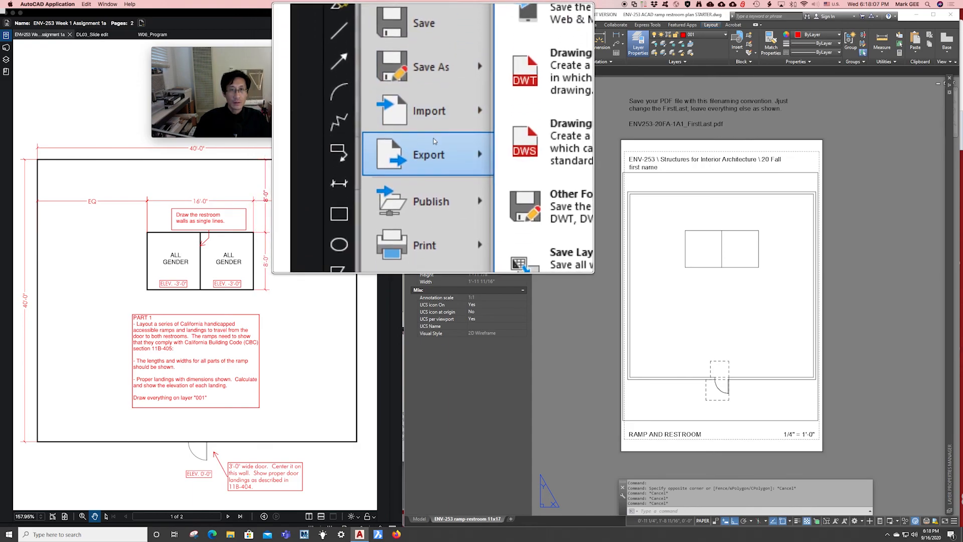
pyautogui.moveTo(433, 146)
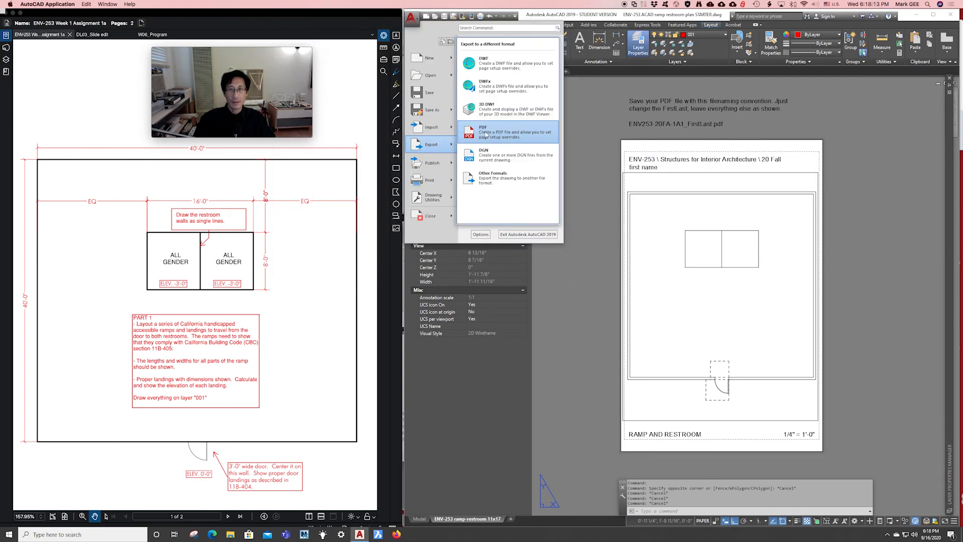
pyautogui.click(486, 135)
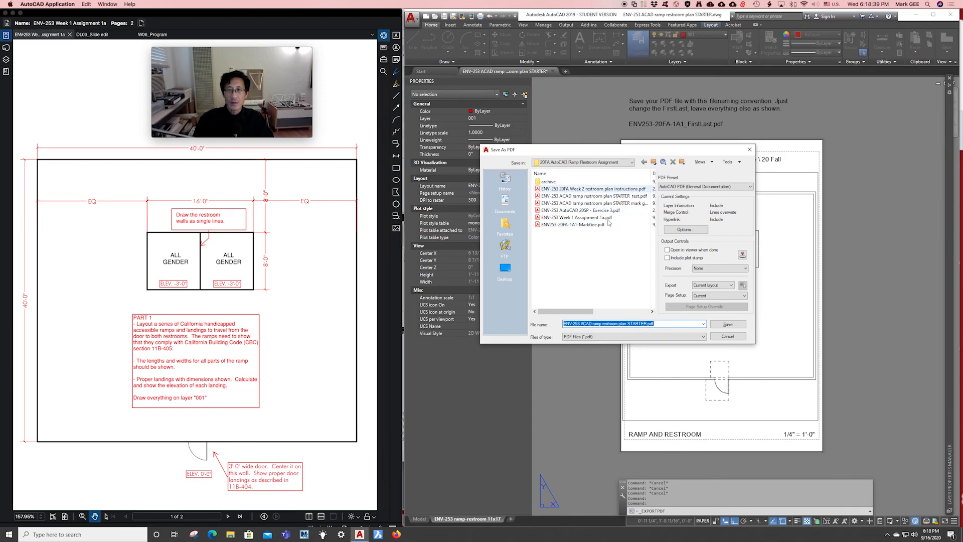
# Set the save location to the 20FA AutoCAD Ramp Restroom Assignment folder.
pyautogui.click(597, 162)
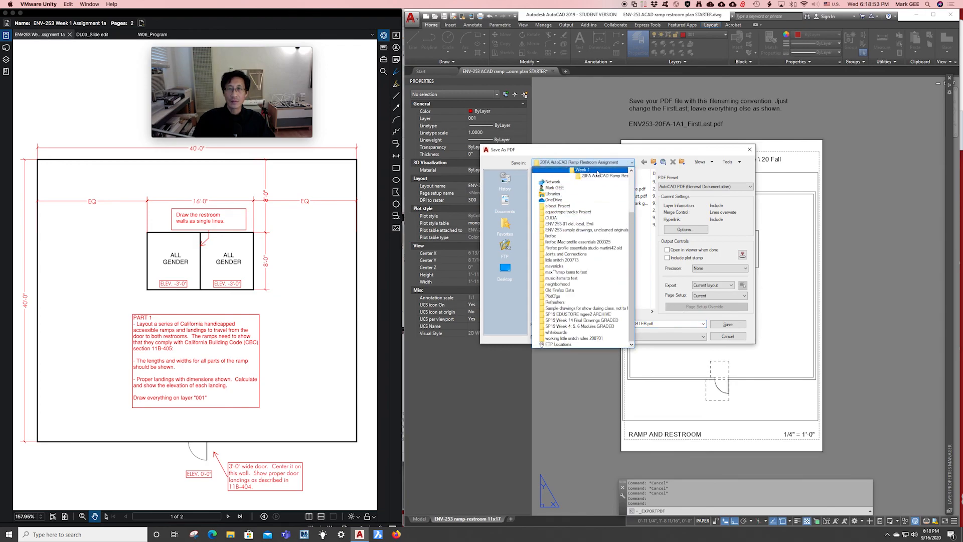
pyautogui.click(631, 170)
pyautogui.click(631, 171)
pyautogui.click(631, 170)
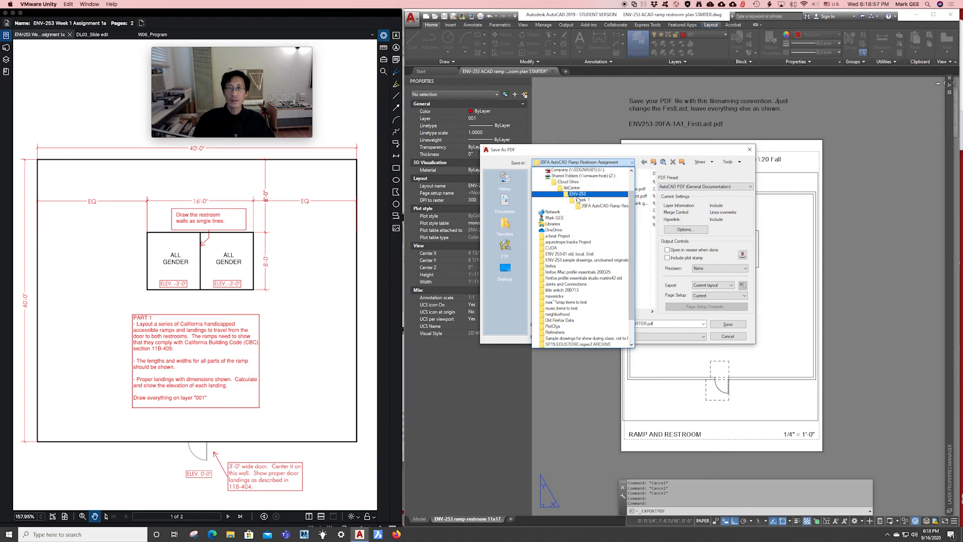
pyautogui.click(623, 210)
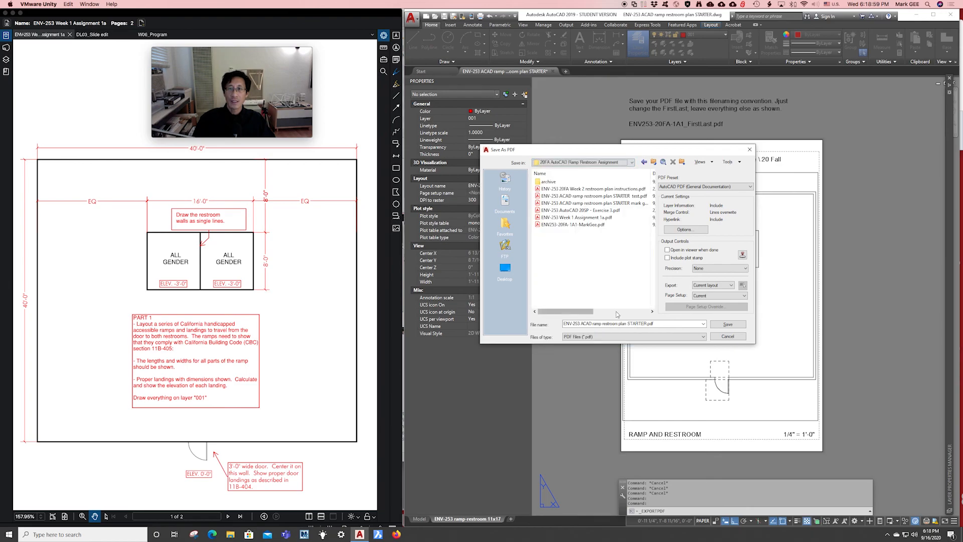
# Add the student's name to the PDF file name, save, and replace the existing file.
pyautogui.click(647, 324)
pyautogui.click(647, 323)
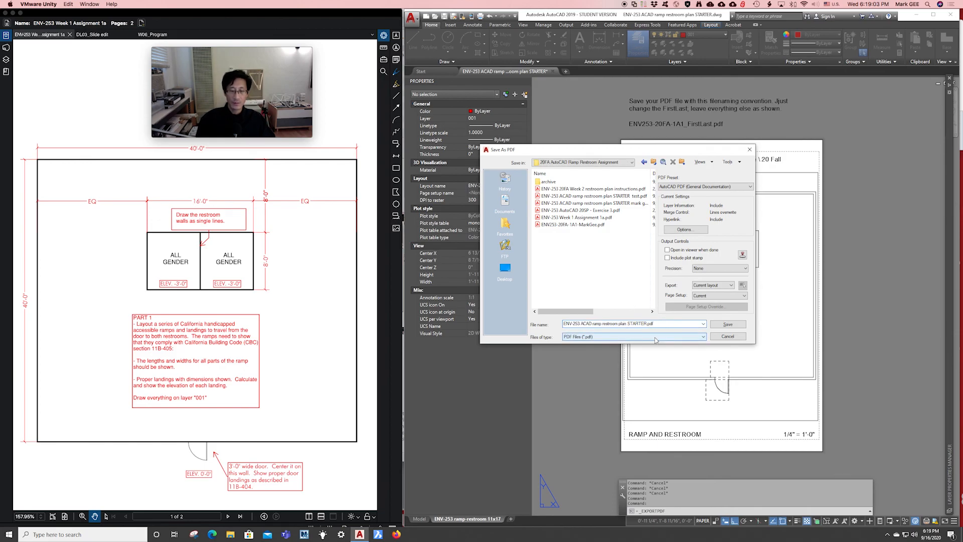
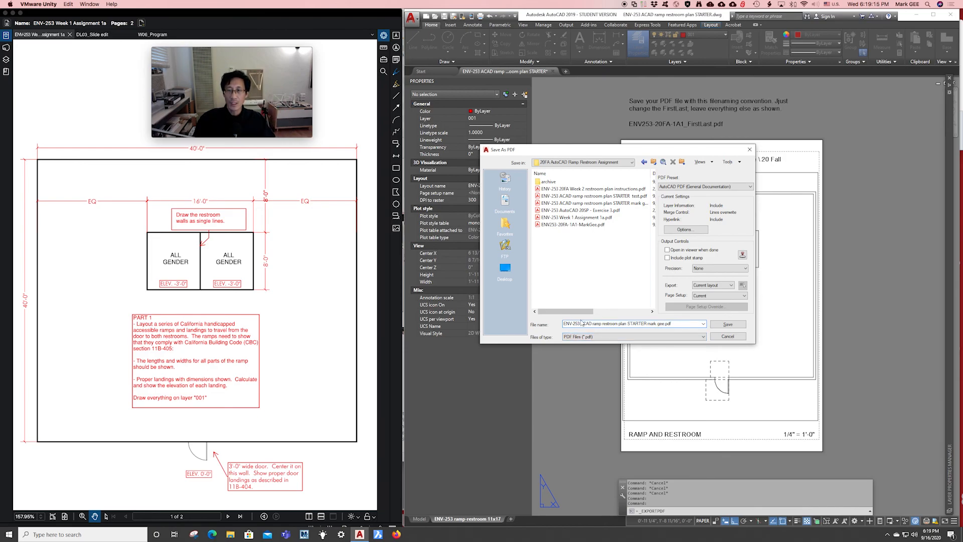
pyautogui.click(726, 326)
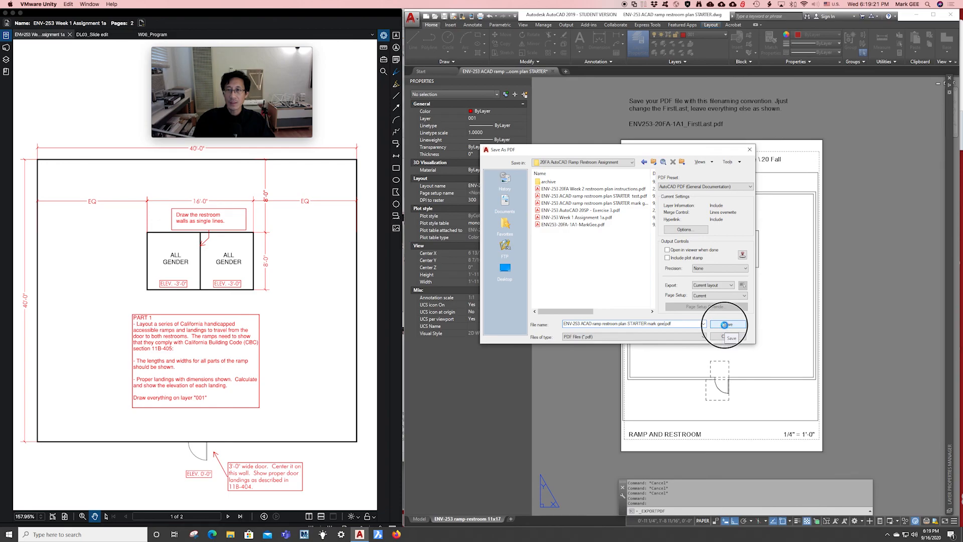
pyautogui.click(614, 269)
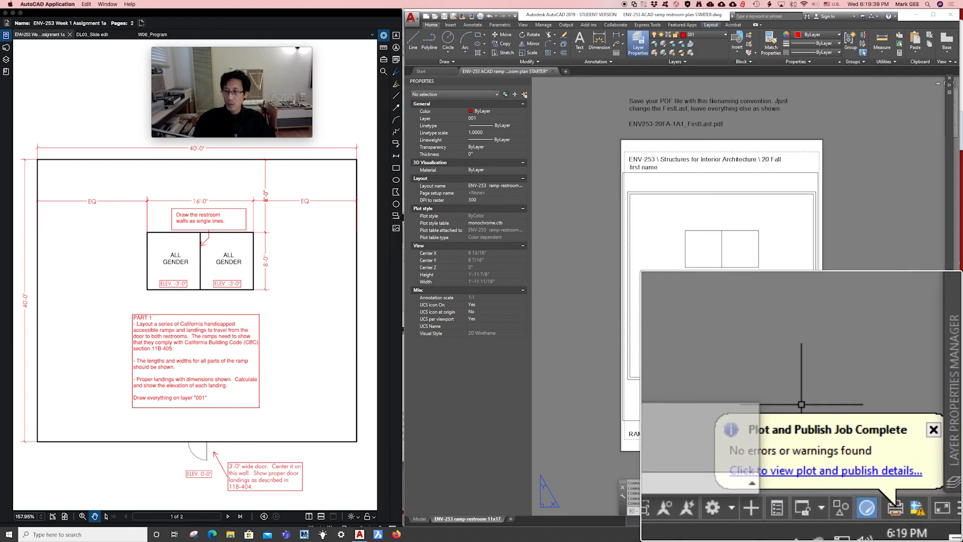
pyautogui.press('alt')
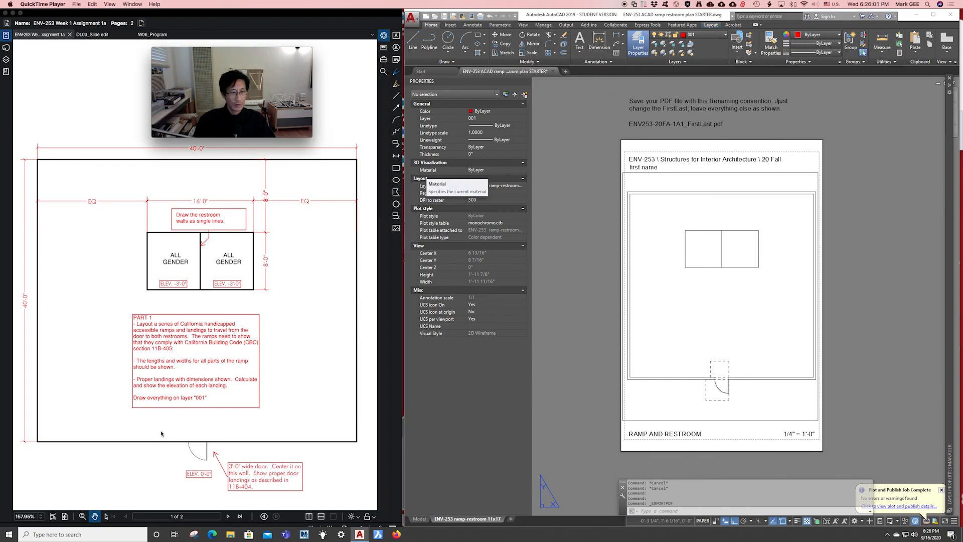
# Open the exported ramp-restroom STARTER PDF from the assignment folder in Revu.
pyautogui.moveTo(210, 534)
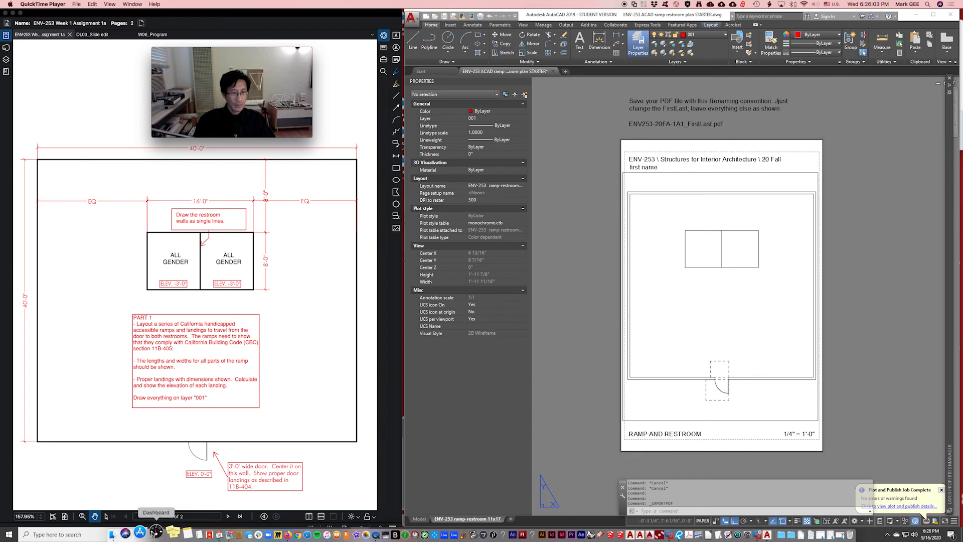
pyautogui.click(126, 532)
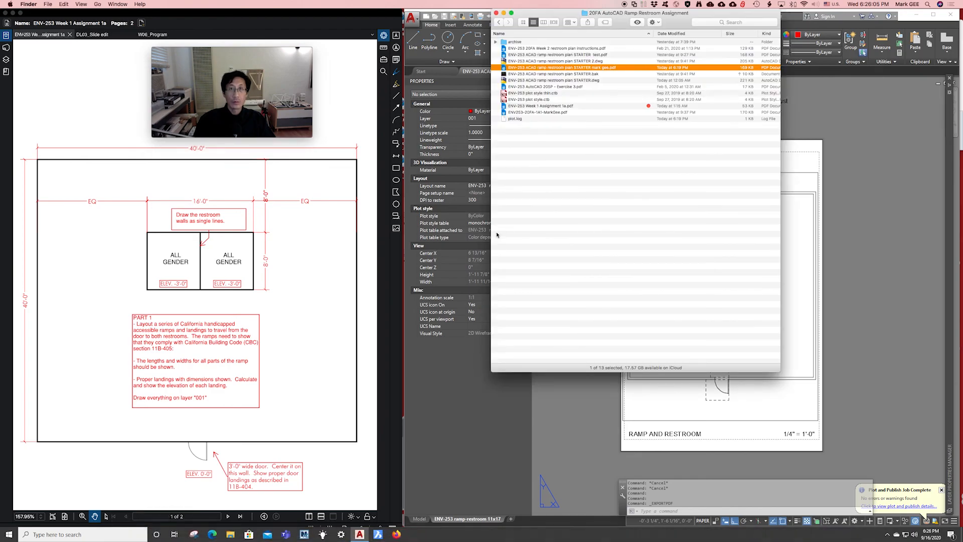
pyautogui.click(565, 129)
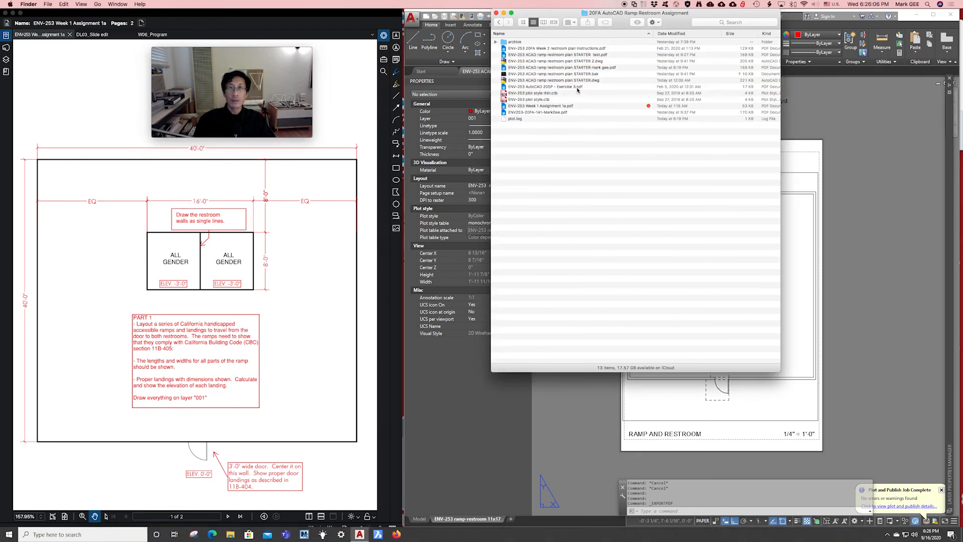
pyautogui.click(594, 68)
pyautogui.doubleClick(594, 69)
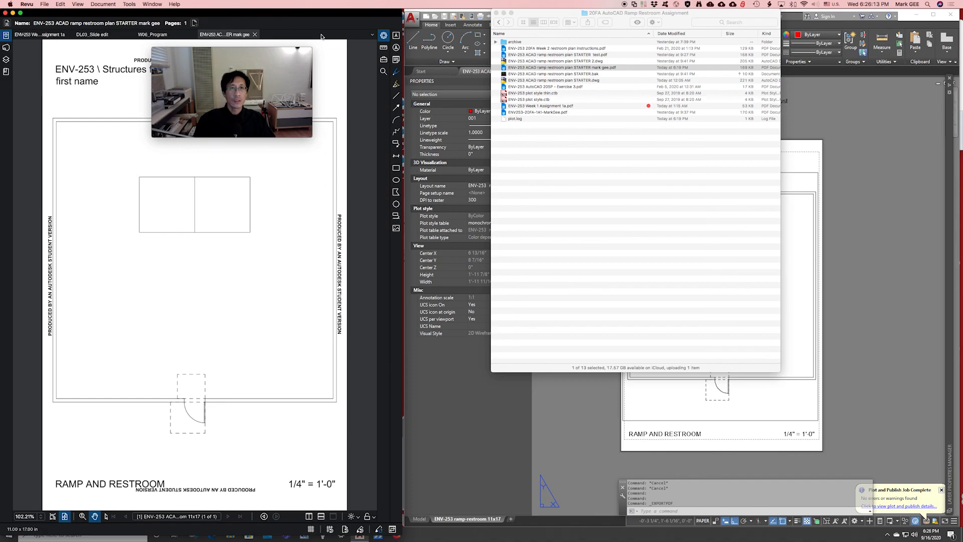
pyautogui.doubleClick(287, 15)
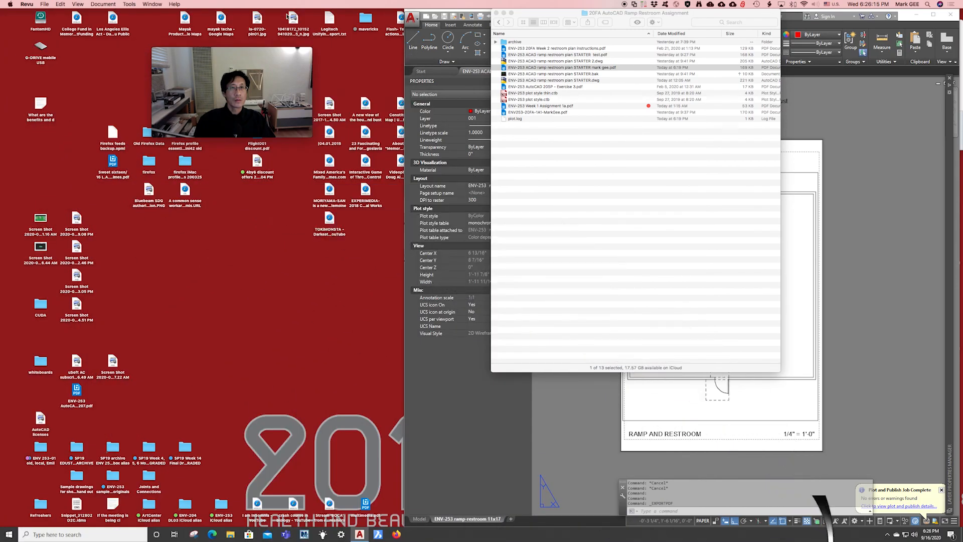
pyautogui.moveTo(813, 541)
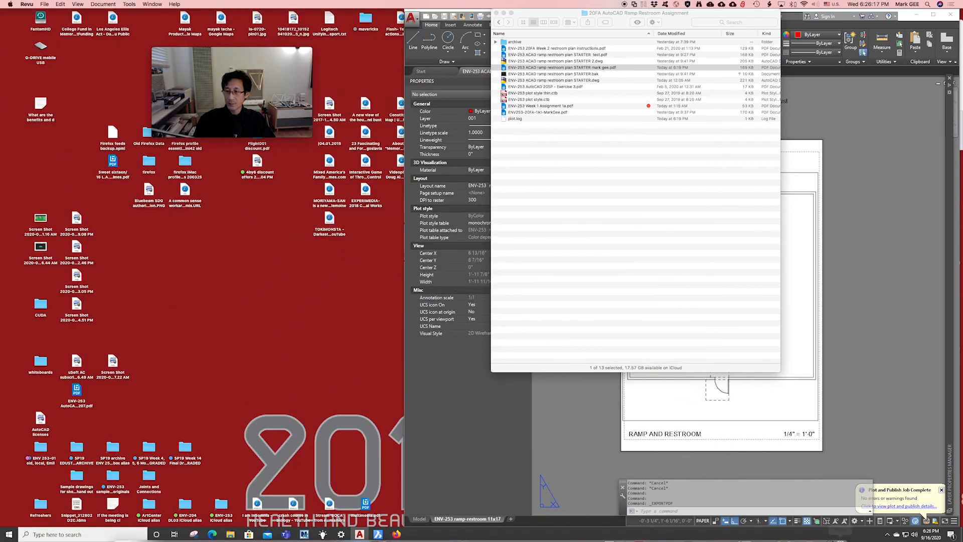
pyautogui.click(831, 536)
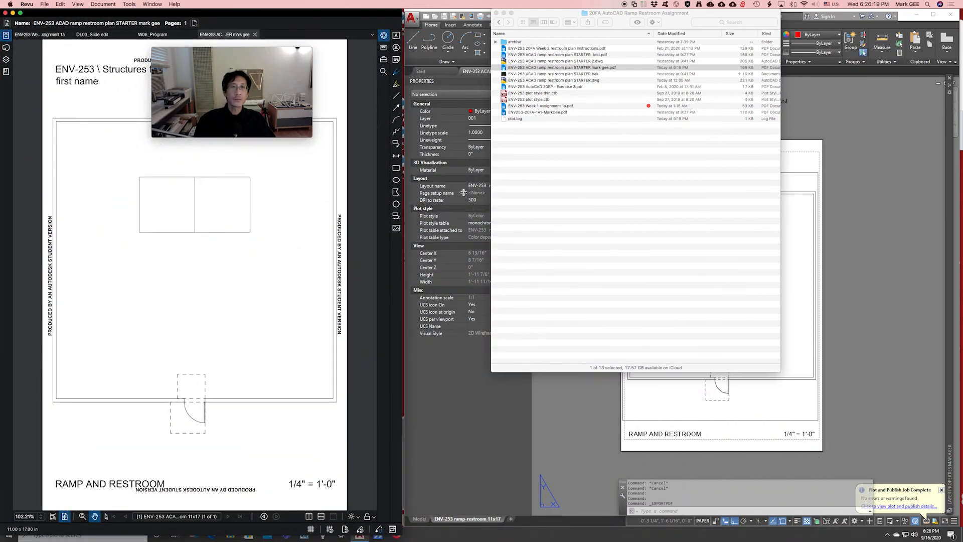
pyautogui.moveTo(259, 54); pyautogui.dragTo(603, 62)
pyautogui.click(253, 176)
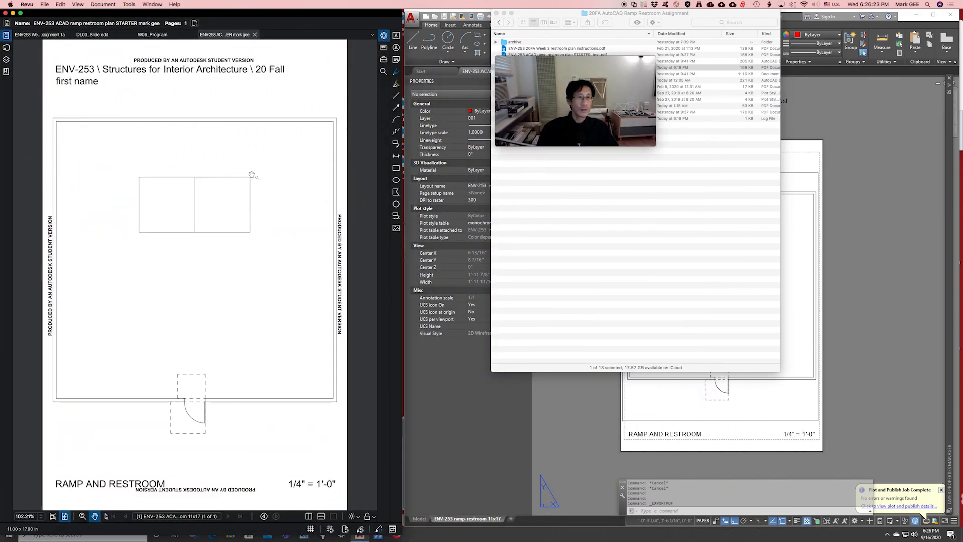
pyautogui.scroll(-1, 253, 176)
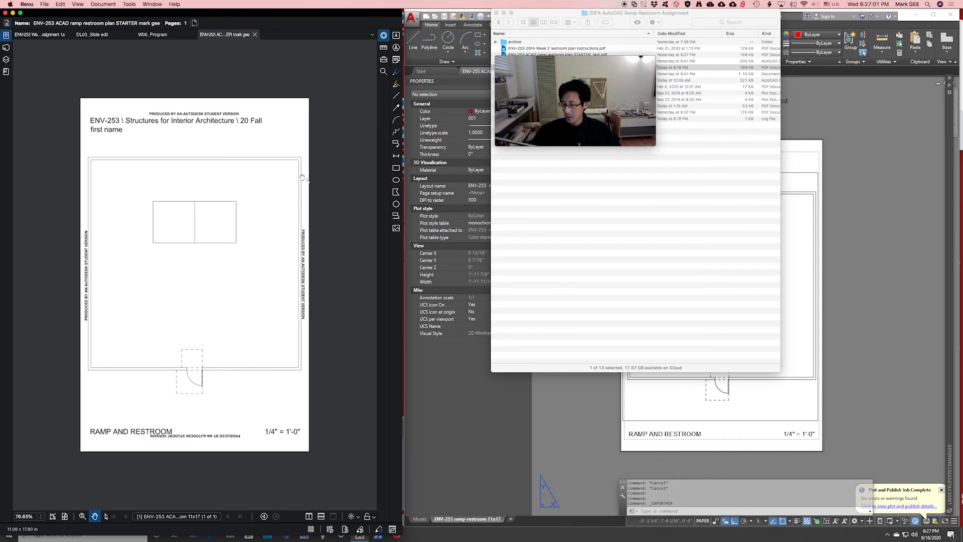
pyautogui.scroll(5, 133, 180)
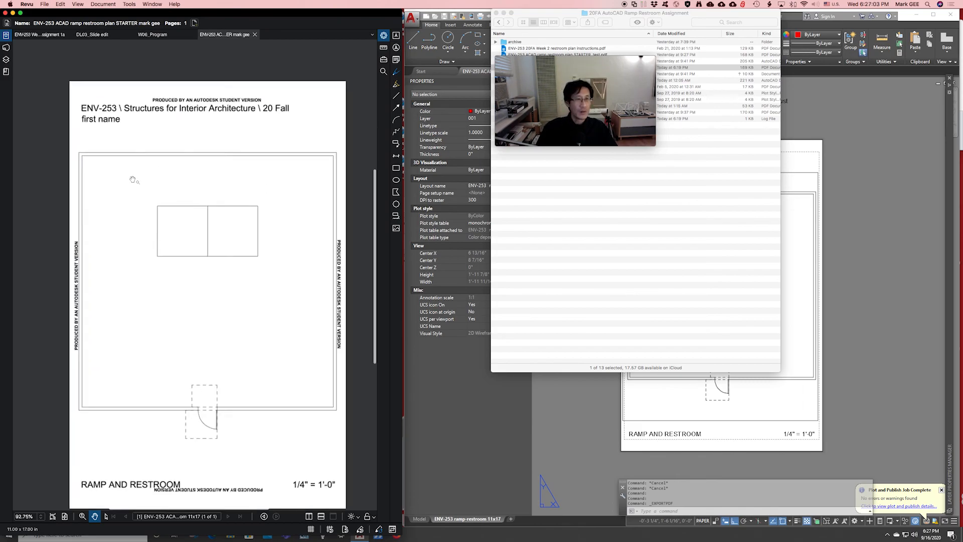
pyautogui.scroll(-2, 133, 180)
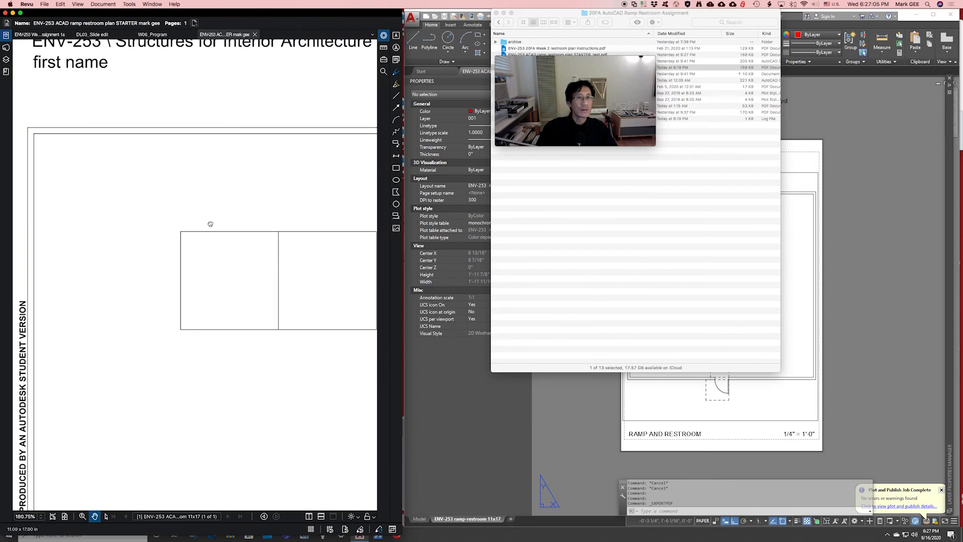
pyautogui.moveTo(211, 224); pyautogui.dragTo(153, 139)
pyautogui.scroll(-5, 209, 195)
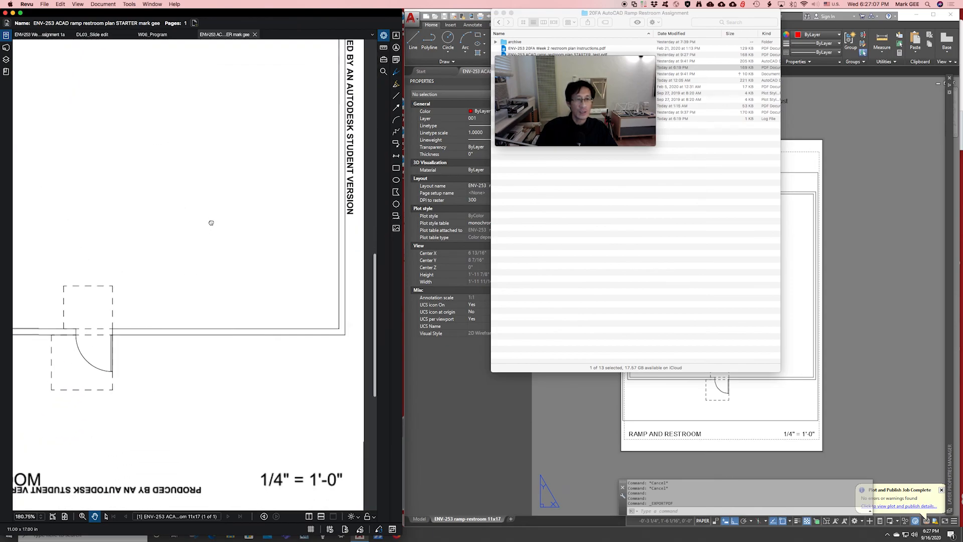
pyautogui.scroll(-3, 263, 288)
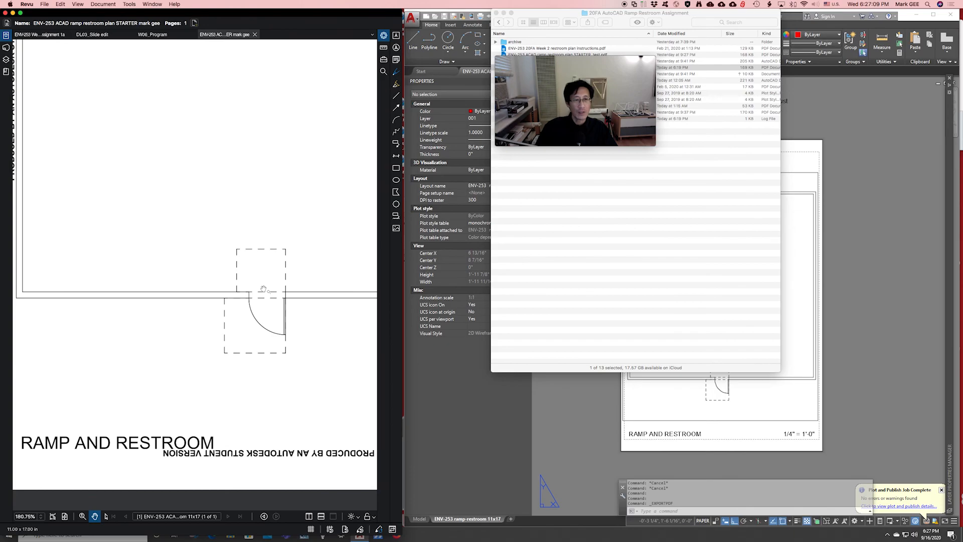
pyautogui.scroll(-3, 261, 269)
pyautogui.scroll(3, 204, 286)
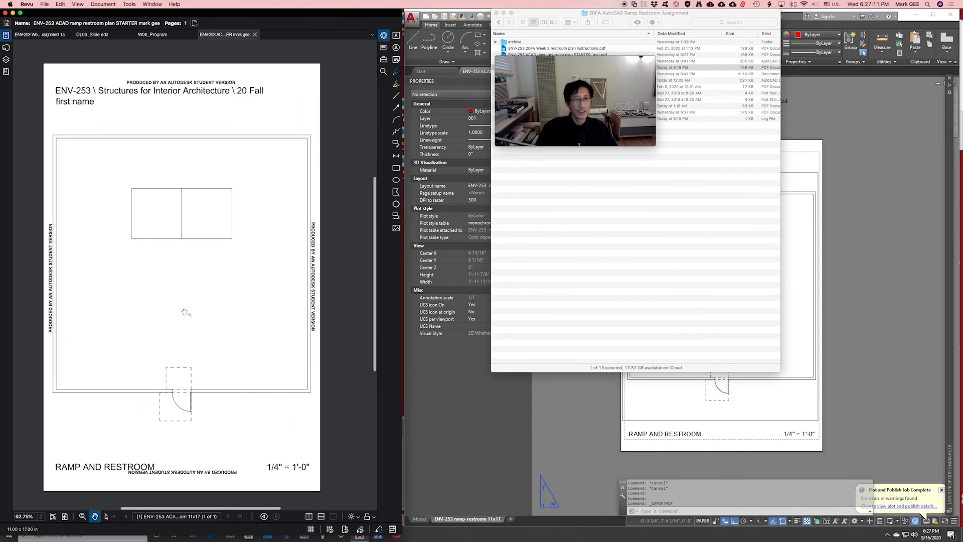
pyautogui.scroll(3, 205, 279)
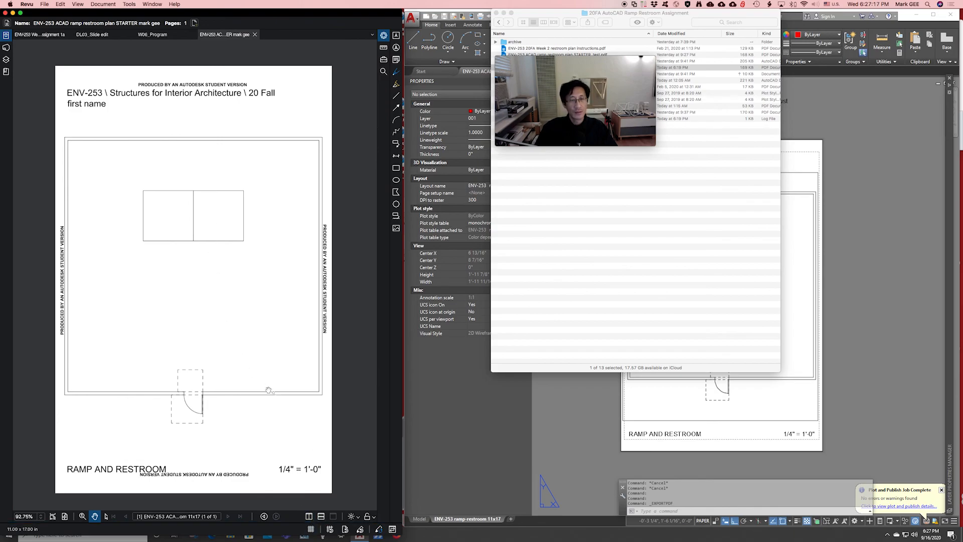
pyautogui.scroll(-3, 258, 306)
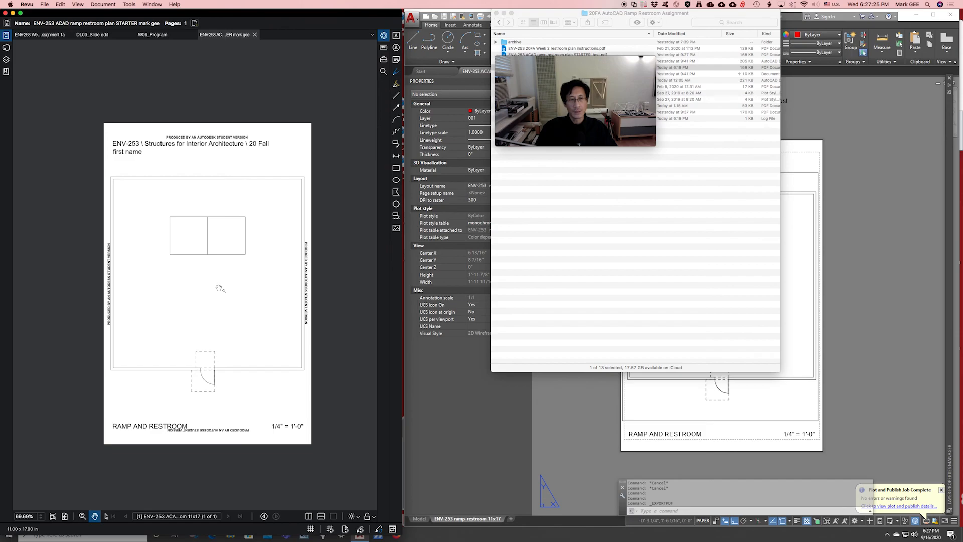
pyautogui.scroll(-1, 219, 288)
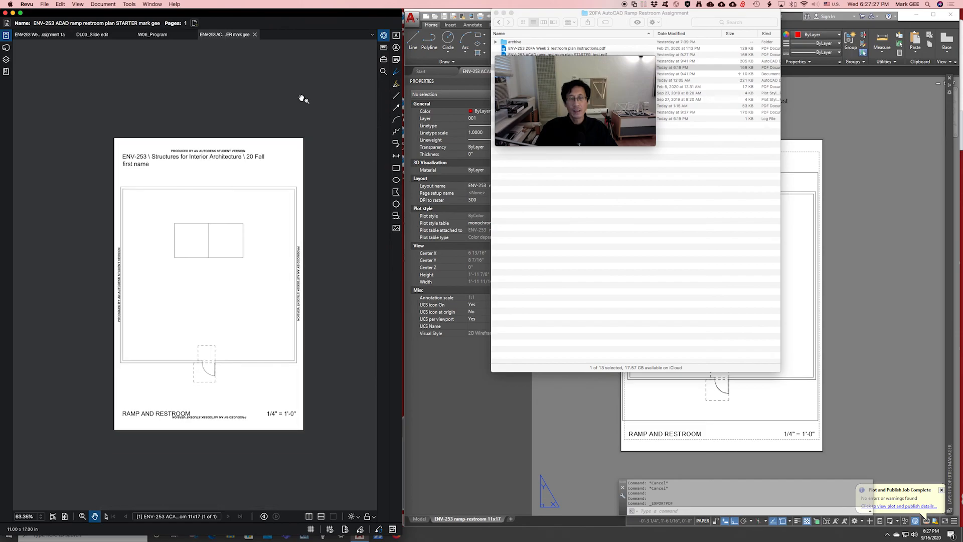